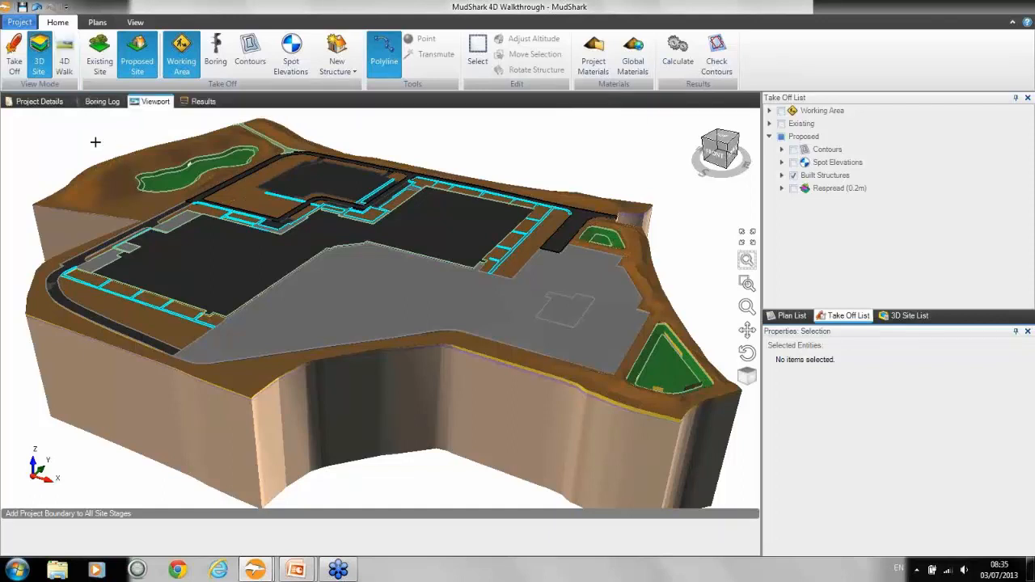
Step: Switch to the 4D Walk view mode and walk across the proposed site while looking around the terrain
left_click(71, 51)
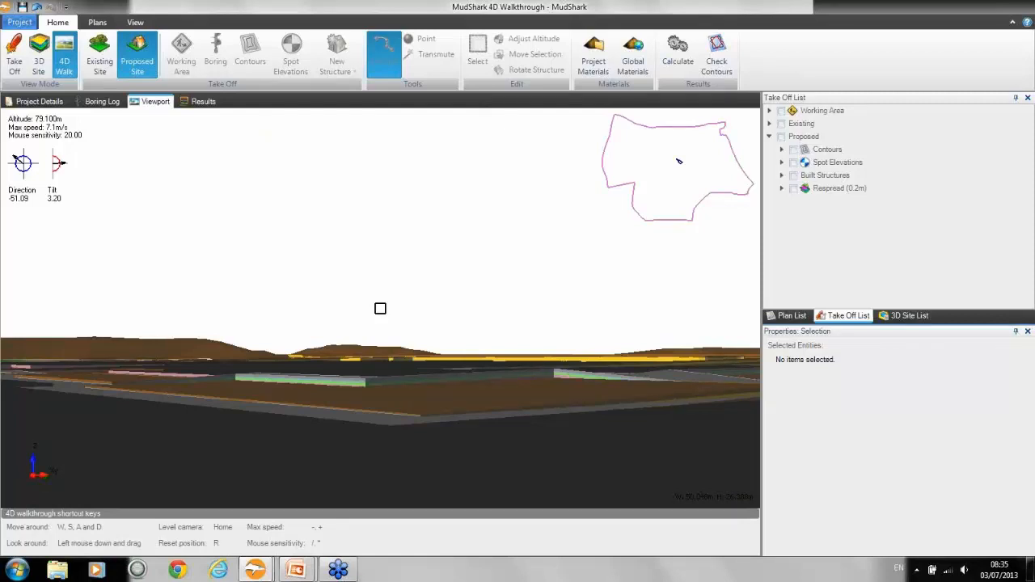
left_click_drag(381, 308, 381, 308)
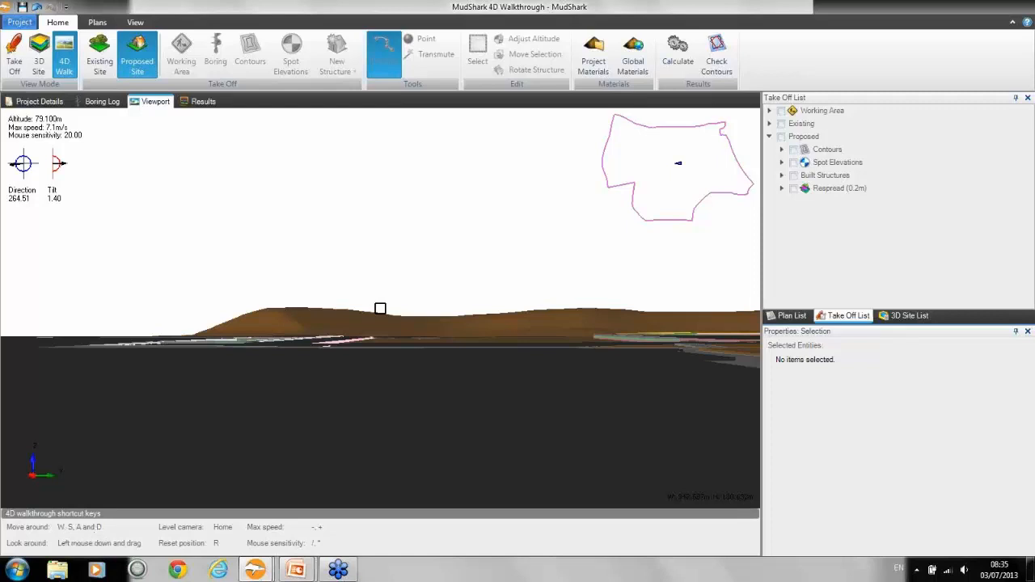
key("w")
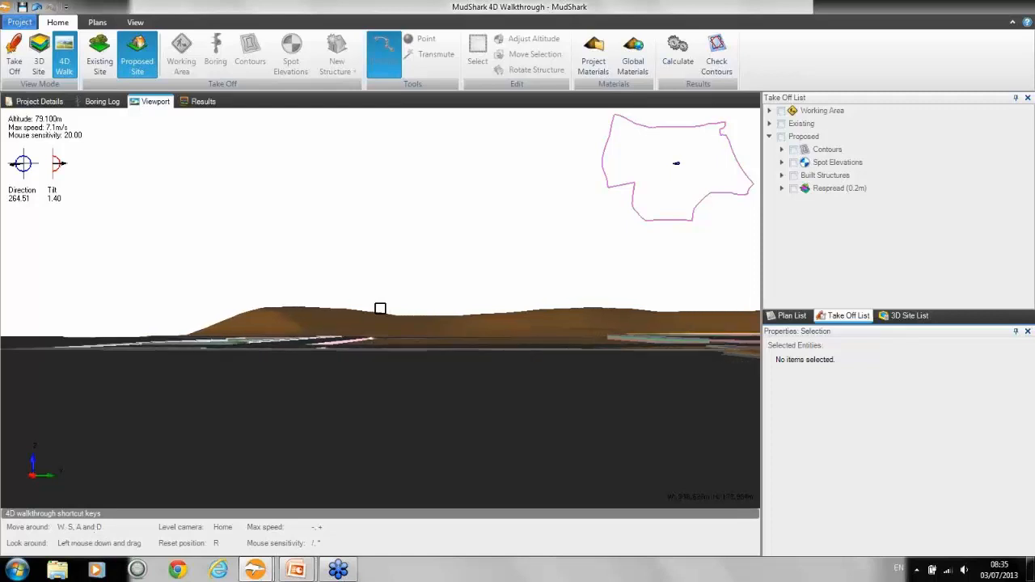
key("w")
mouse_move(381, 309)
left_mouse_down()
mouse_move(365, 309)
mouse_move(380, 309)
left_mouse_up()
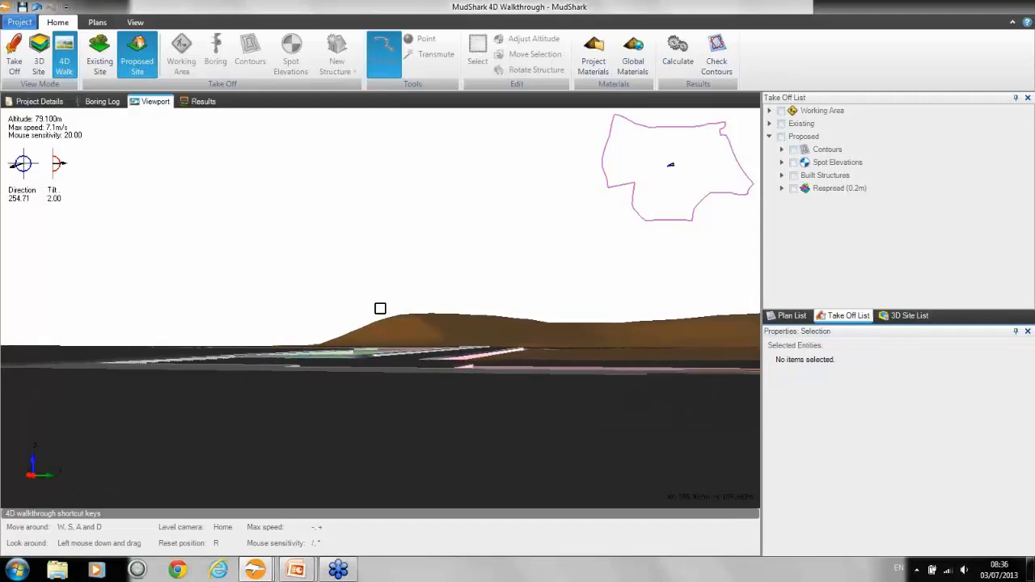
left_click_drag(380, 309, 383, 309)
key("w")
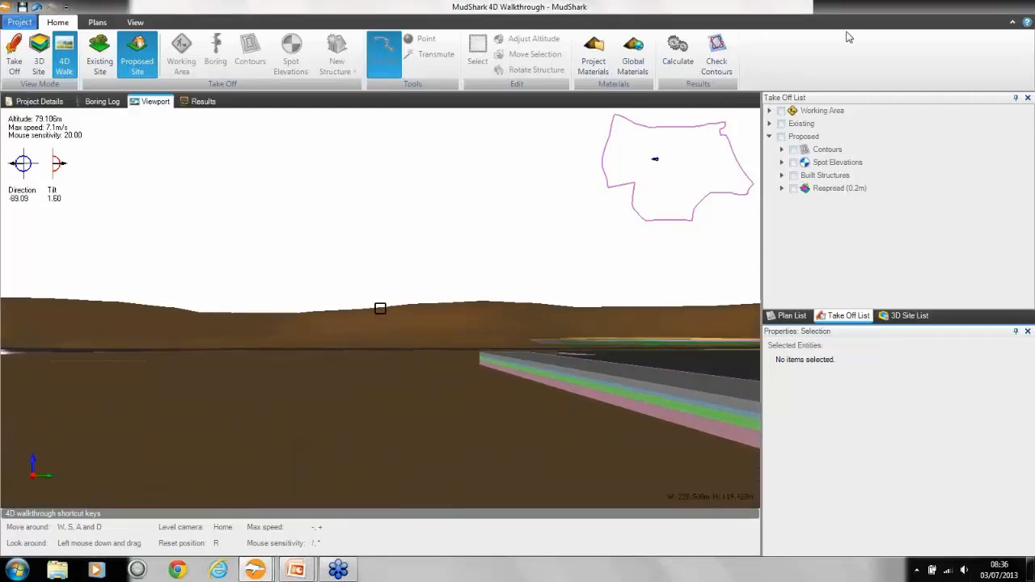
Step: Display the proposed contours and walk over the terrain with the camera levelled
left_click(794, 150)
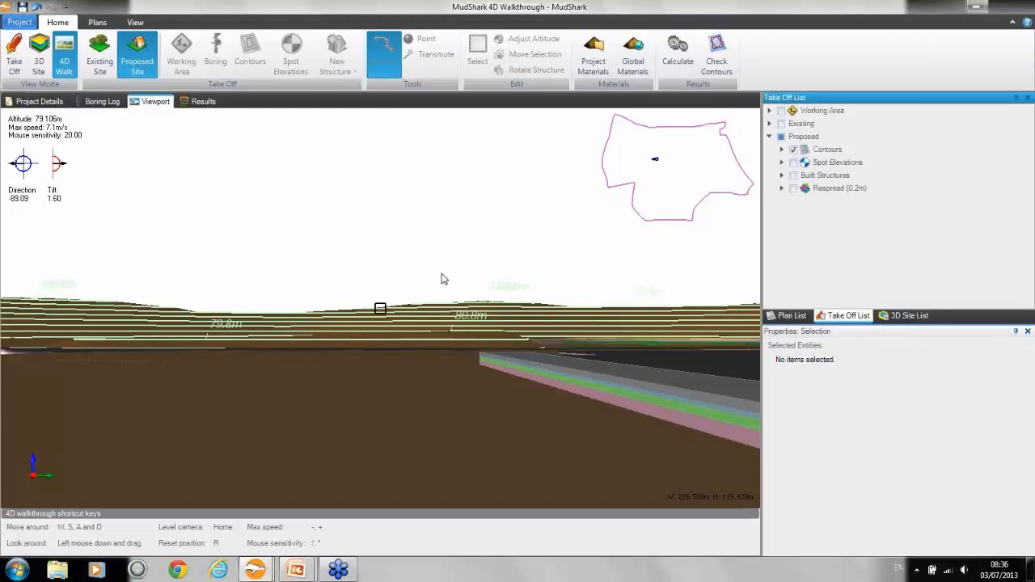
left_click_drag(445, 285, 445, 267)
mouse_move(380, 308)
left_mouse_down()
mouse_move(324, 315)
mouse_move(380, 308)
left_mouse_up()
key("Home")
key("w")
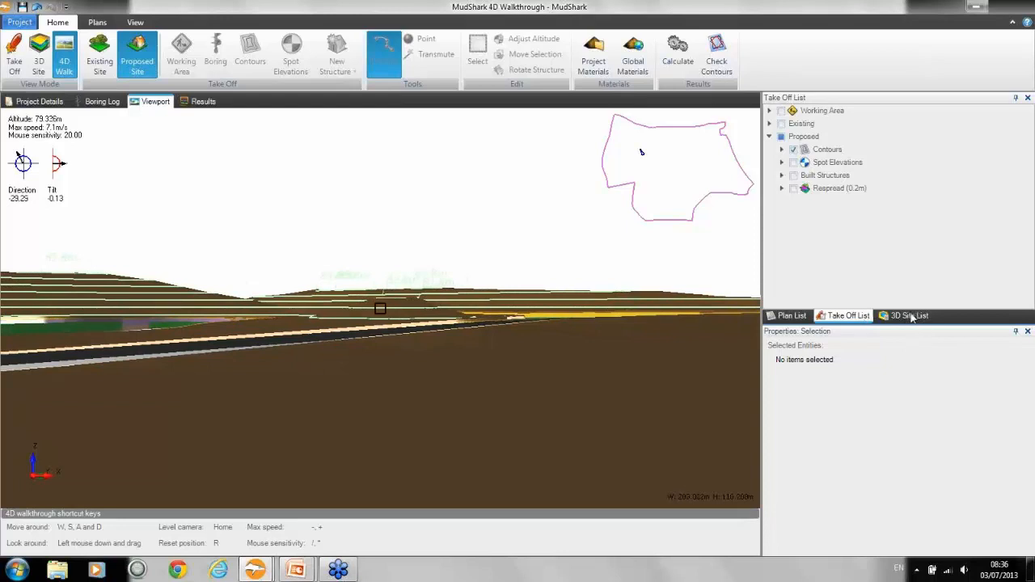
Step: Hide the Open Ground, Dry Warehouse and Access Road Macadam fills among the proposed 3D ground layers
left_click(912, 318)
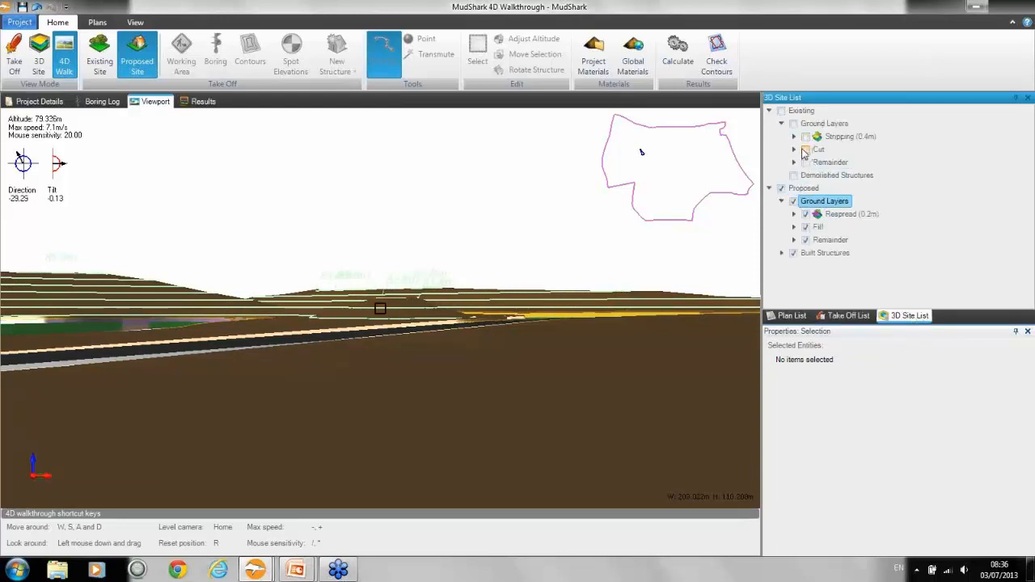
left_click(795, 227)
left_click(818, 229)
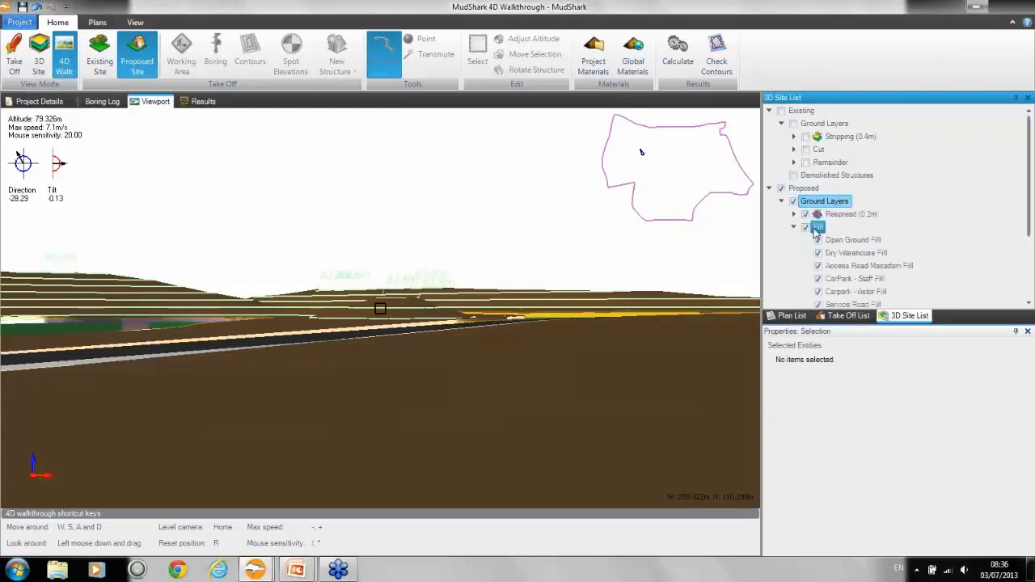
left_click(818, 241)
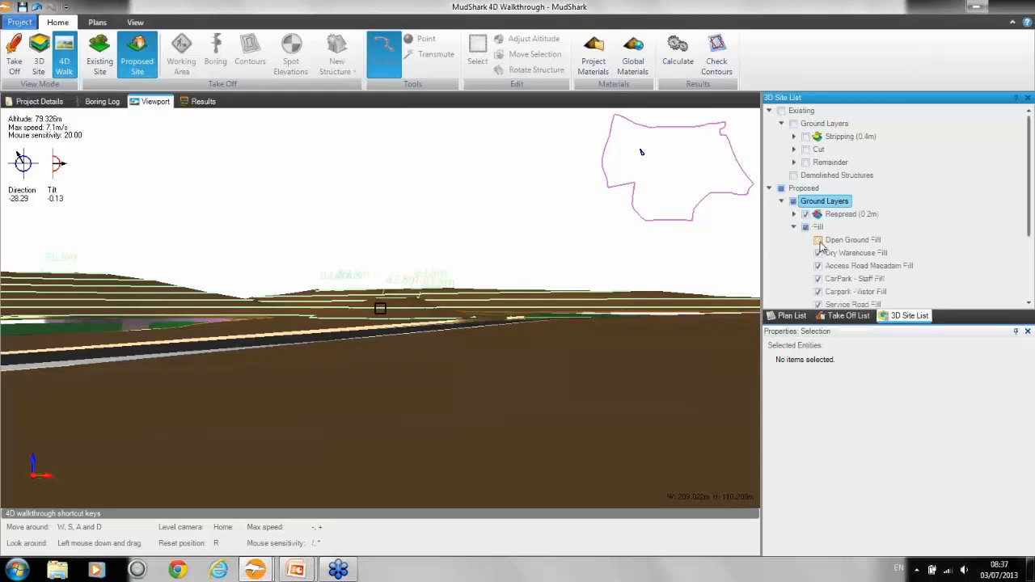
left_click(818, 253)
left_click(818, 266)
left_click_drag(512, 368, 658, 372)
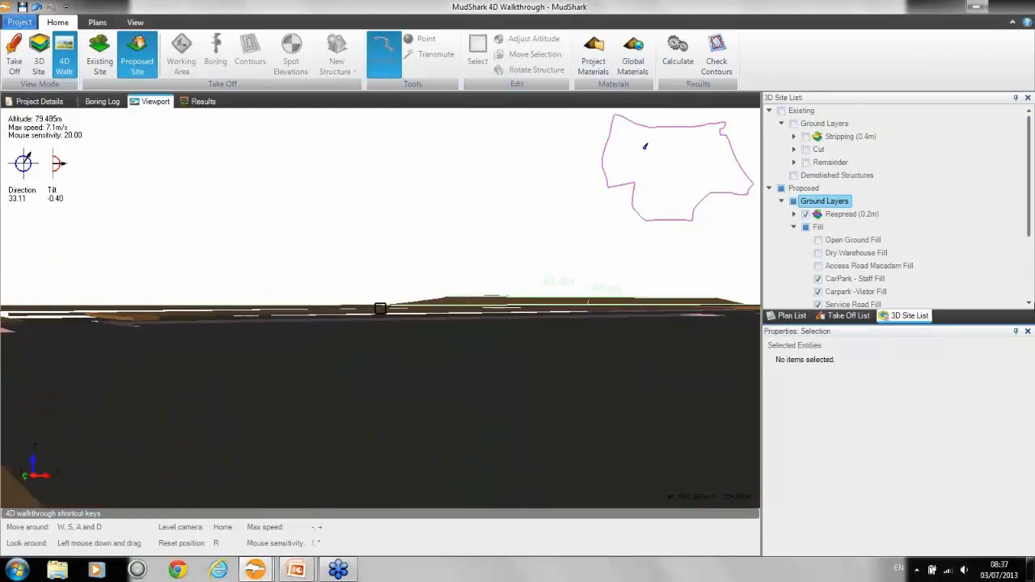
Step: Hide the entire proposed Fill and Respread (0.2m) ground layers and look around the remaining site
left_click(806, 228)
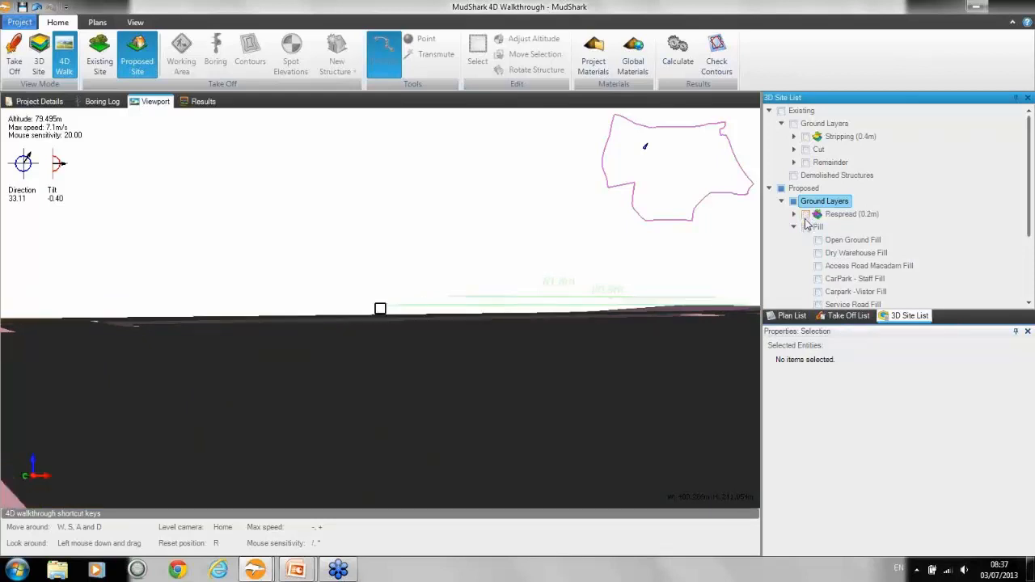
left_click(794, 227)
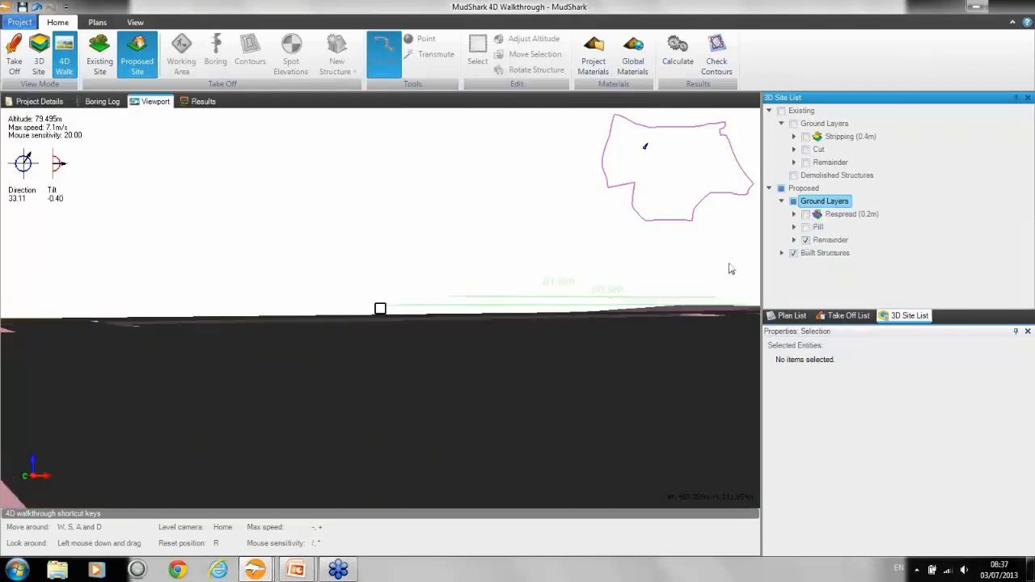
left_click_drag(731, 270, 757, 267)
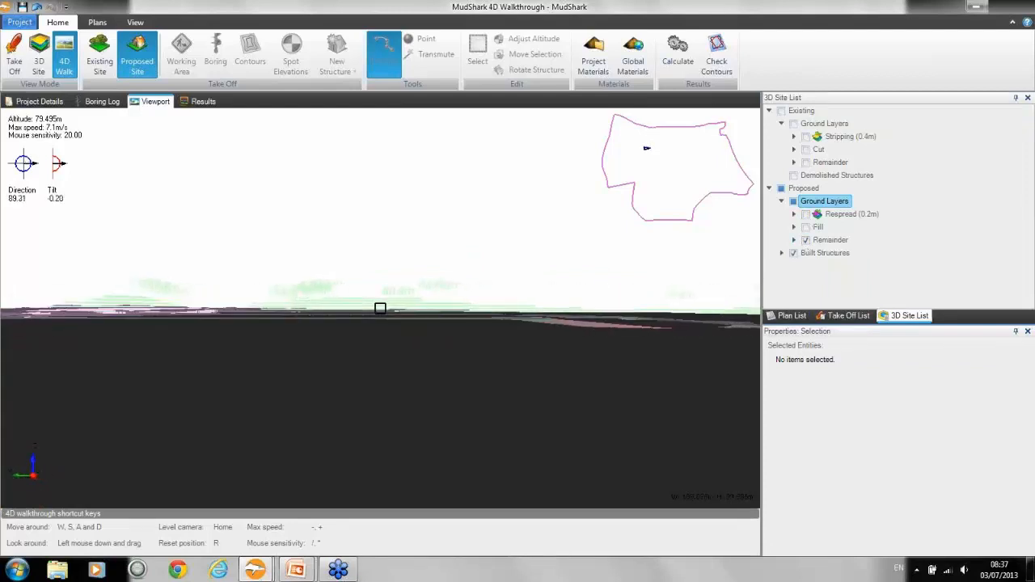
Step: Show the proposed Respread (0.2m) and Fill layers again and walk to a view facing the contoured mound
left_click(805, 214)
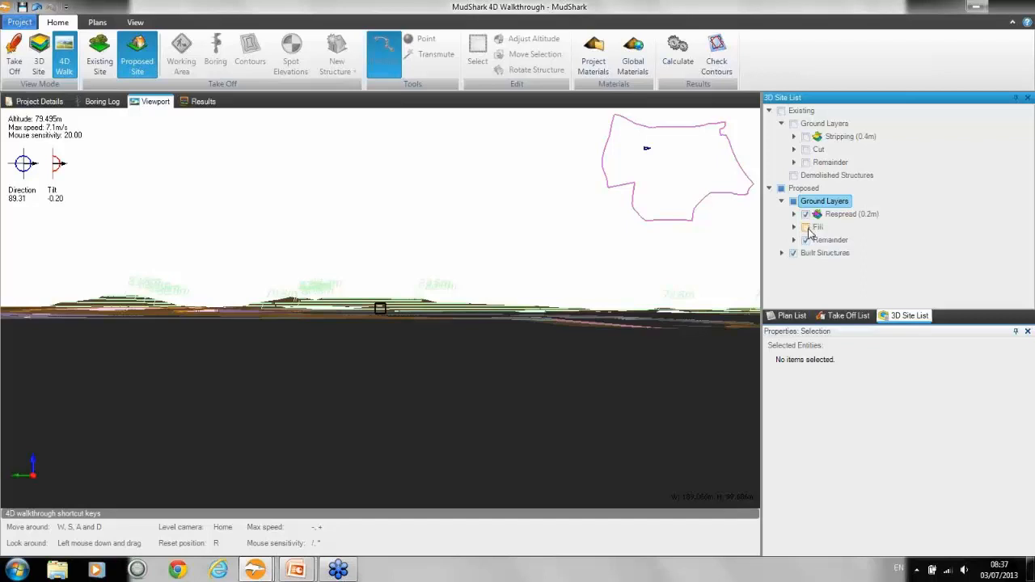
left_click(806, 227)
left_click_drag(599, 311, 576, 308)
key("w")
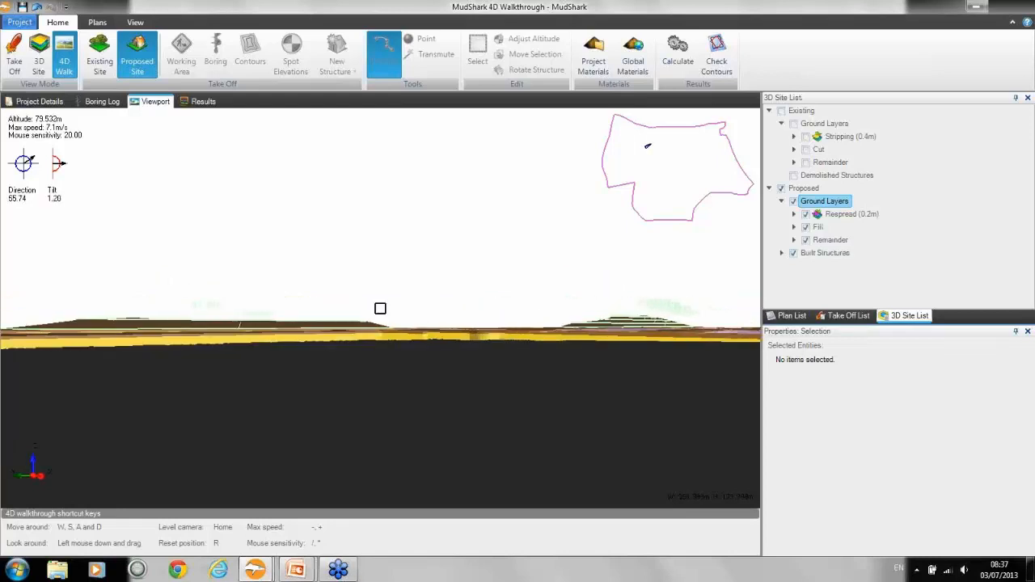
key("w")
left_click_drag(380, 308, 374, 309)
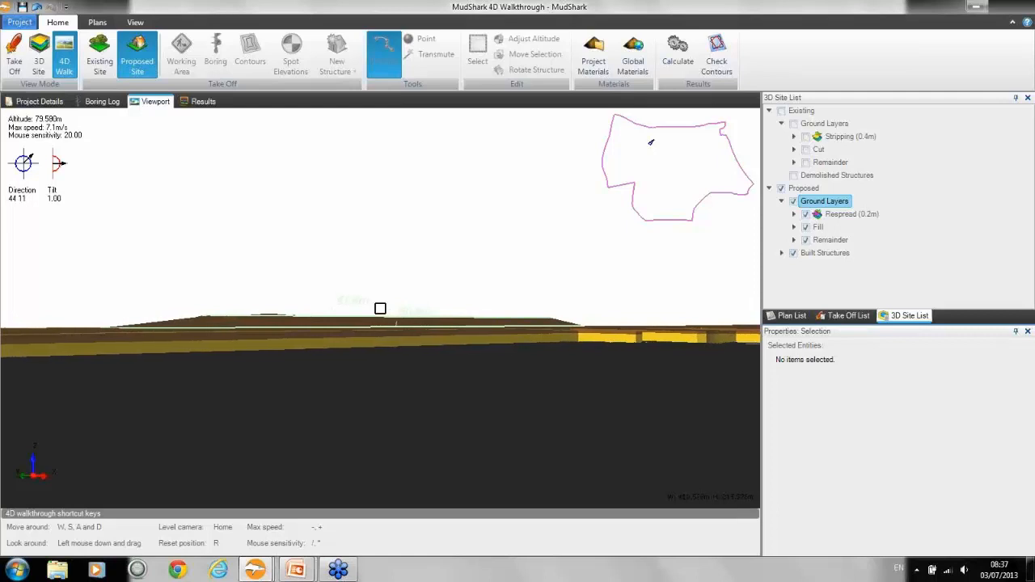
left_click_drag(380, 308, 380, 308)
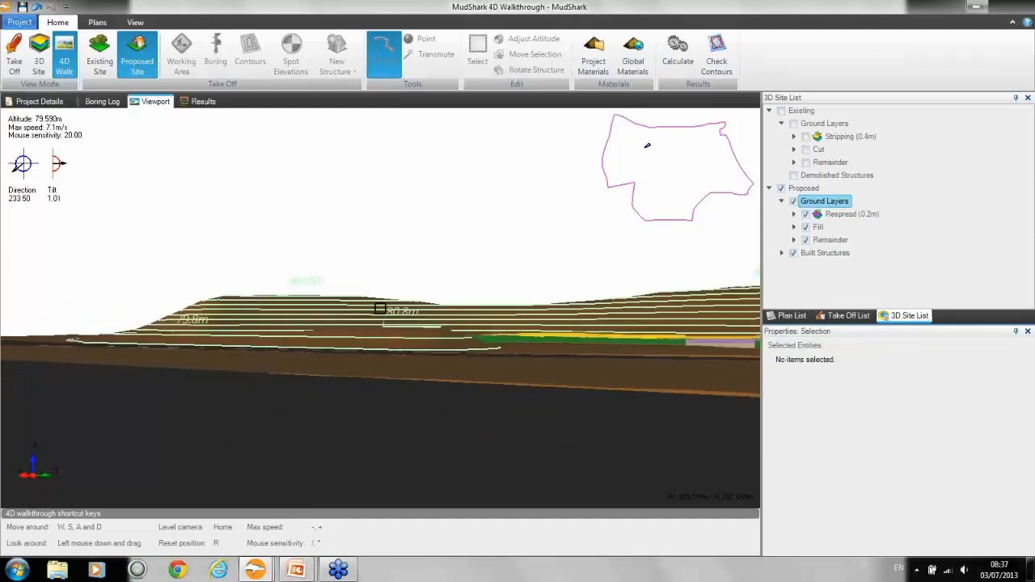
Step: Export a viewport snapshot as the PNG file "MudShark 4D WalkthroughSnapshot.png" in the MudShark folder
left_click(21, 22)
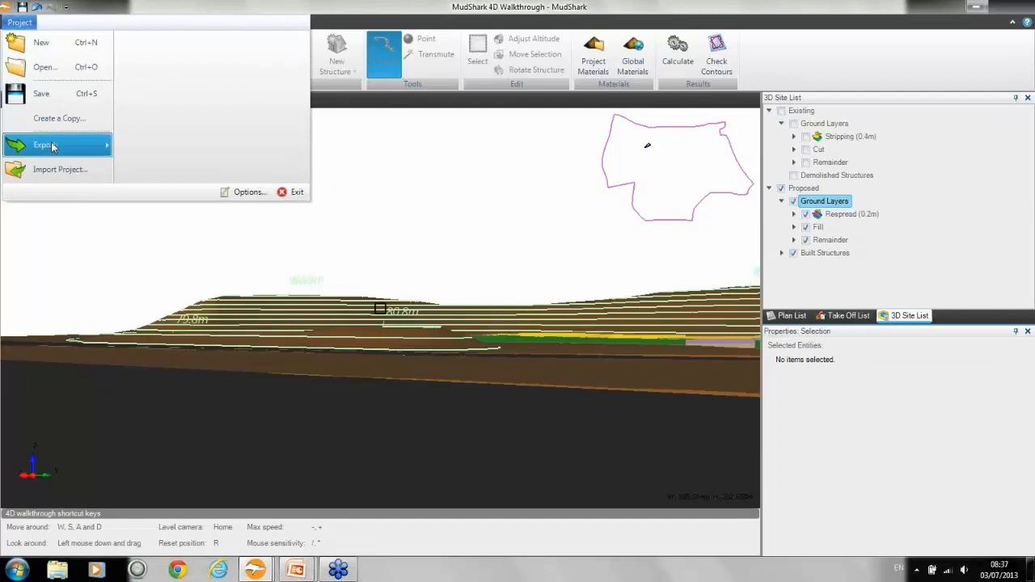
mouse_move(52, 146)
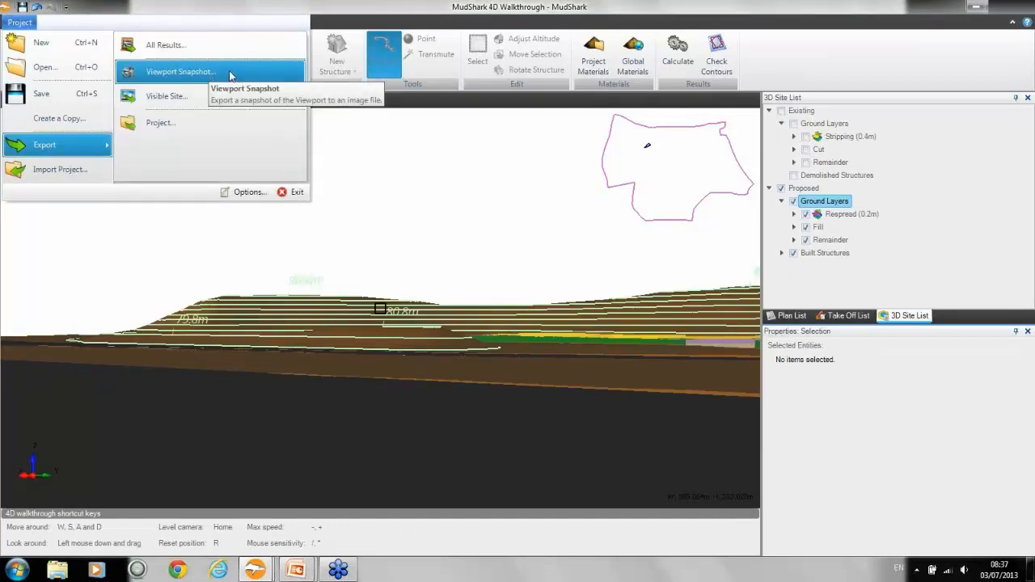
left_click(227, 78)
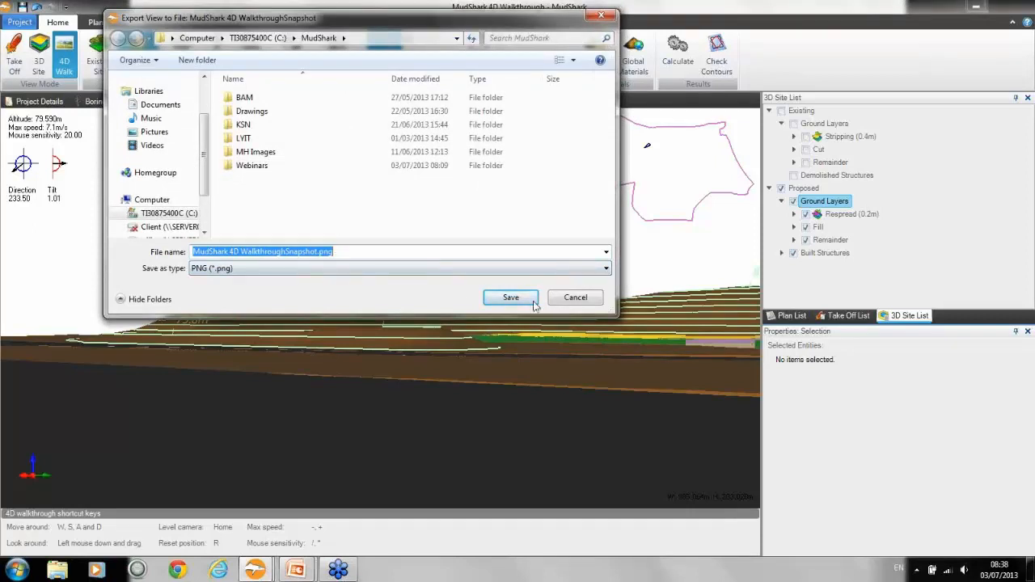
left_click(607, 270)
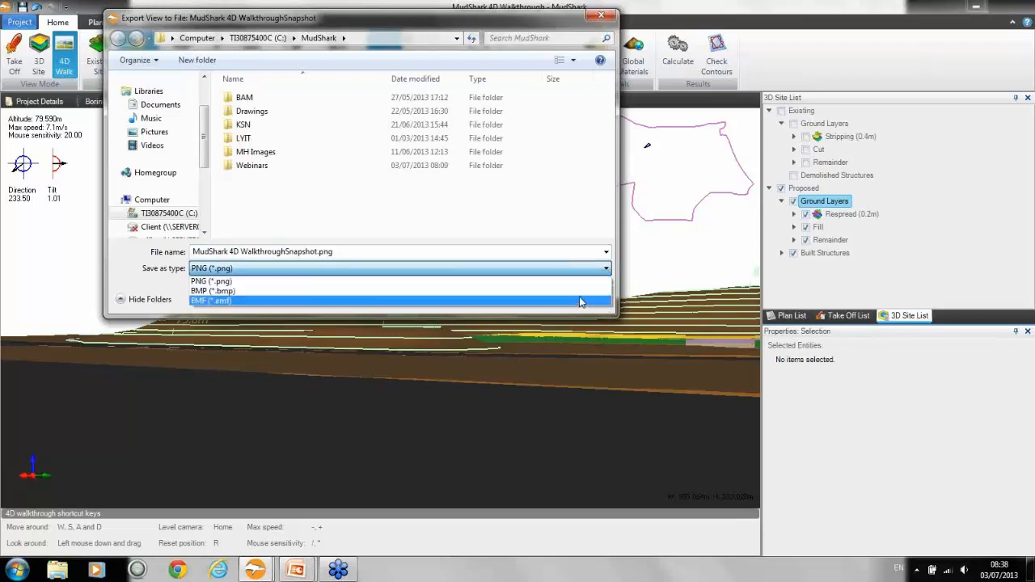
left_click(542, 24)
left_click(520, 300)
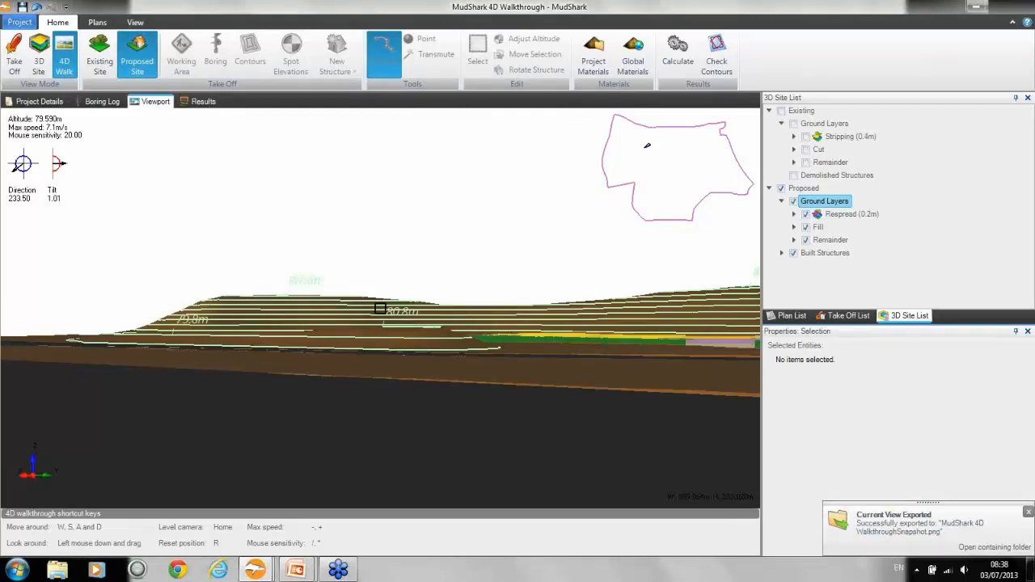
Step: Switch to the other MudShark window containing the empty new project
mouse_move(381, 309)
left_mouse_down()
mouse_move(405, 309)
mouse_move(381, 309)
left_mouse_up()
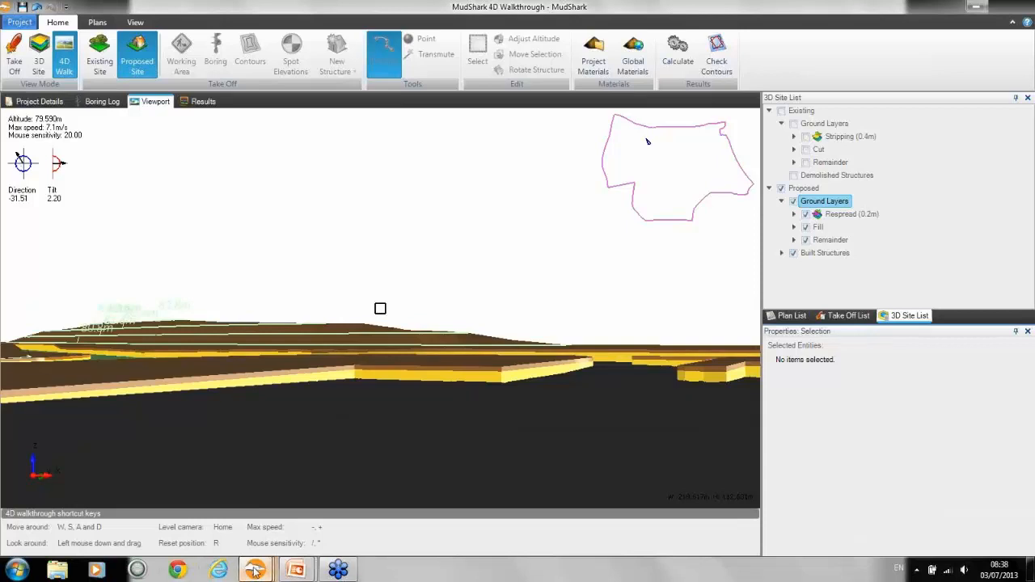
mouse_move(256, 570)
left_click(393, 464)
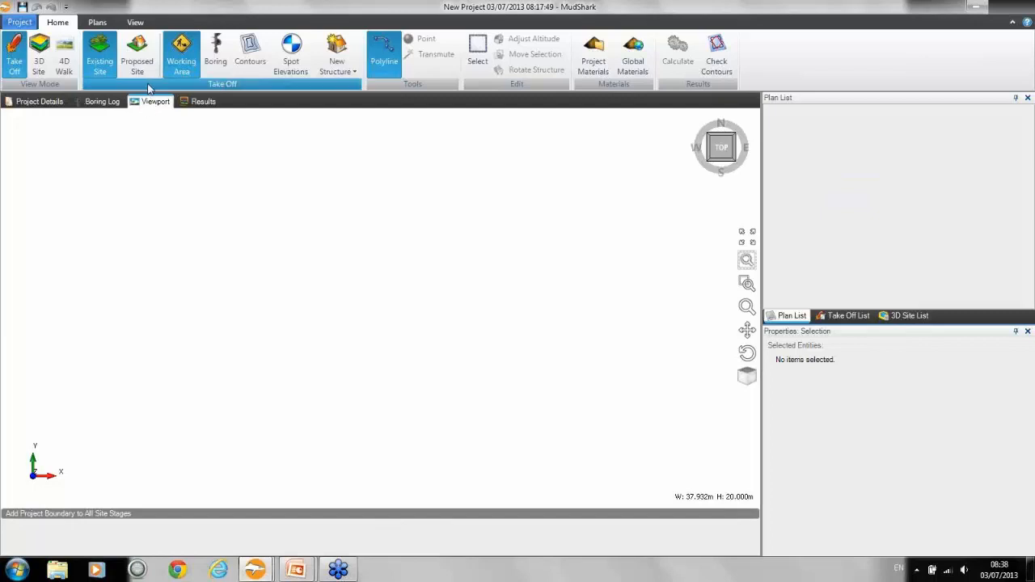
Step: Choose "DFK_Tender Documents_10165-007 PLANS AND DETAILS FULL S.pdf" from the Drawings folder as the plan to insert
left_click(96, 23)
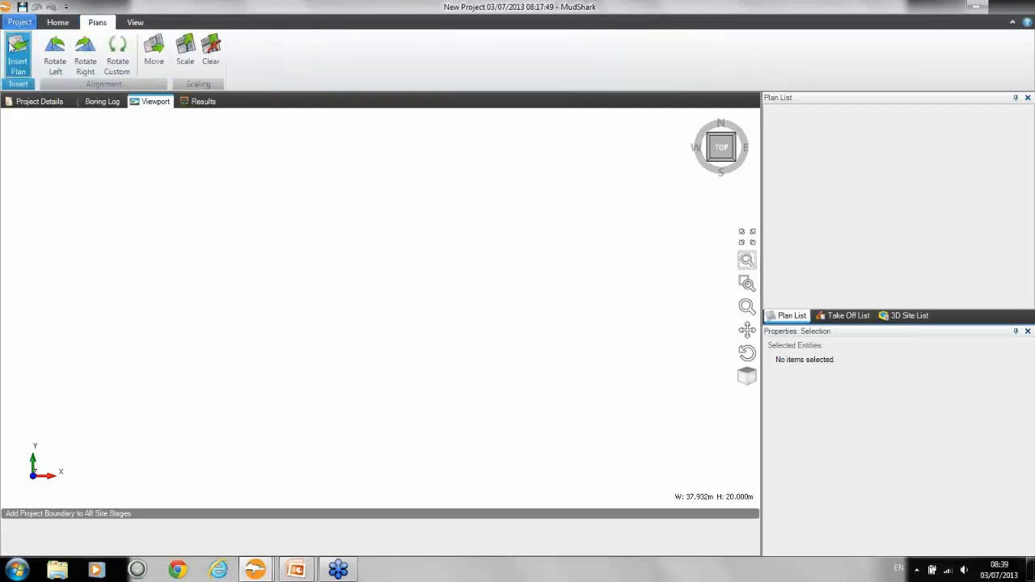
left_click(14, 60)
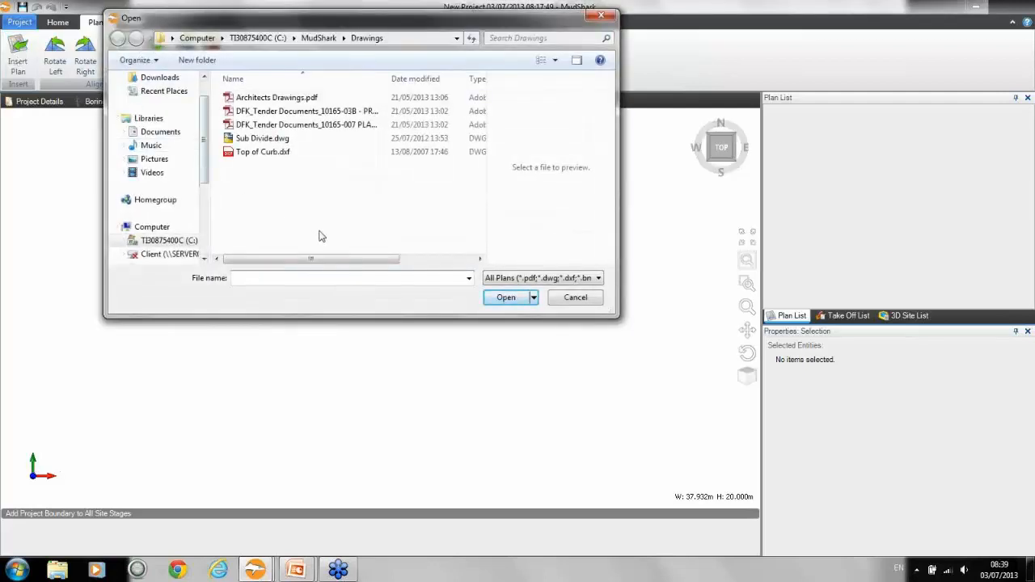
left_click(265, 114)
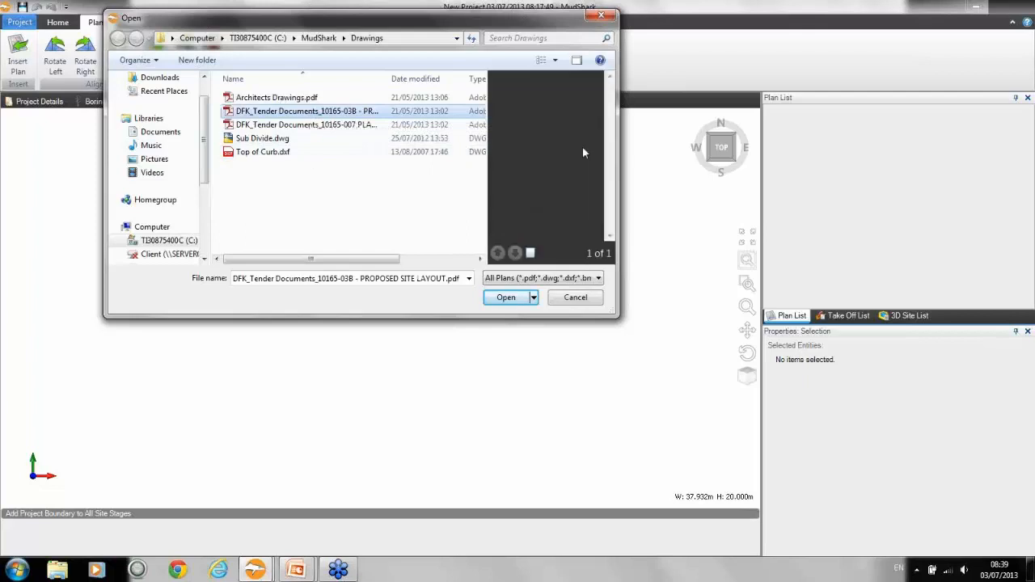
left_click(309, 126)
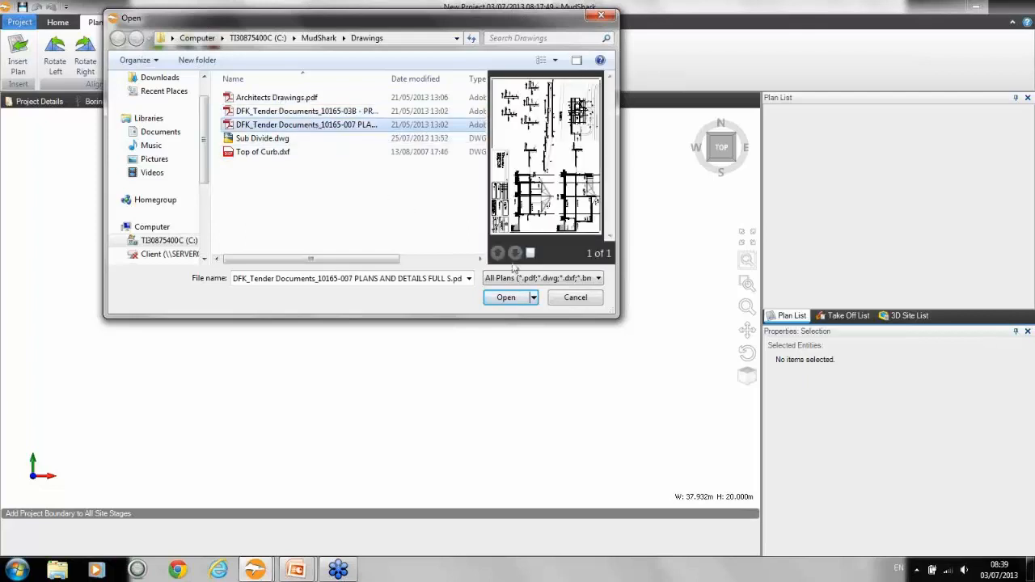
left_click(506, 299)
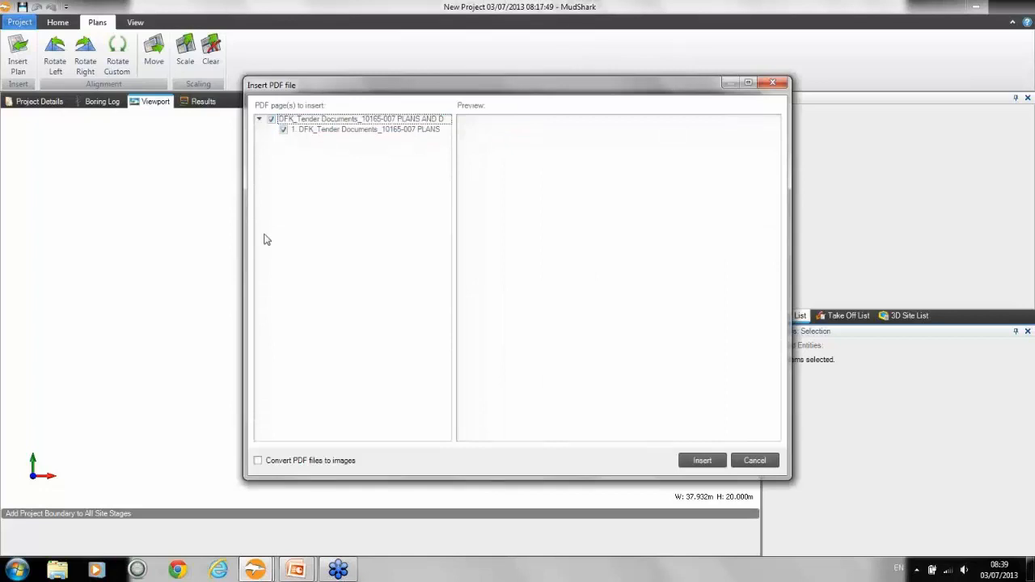
Step: Preview page 1 of the DFK_Tender Documents_10165-007 plan set and keep it selected for insertion
left_click(315, 119)
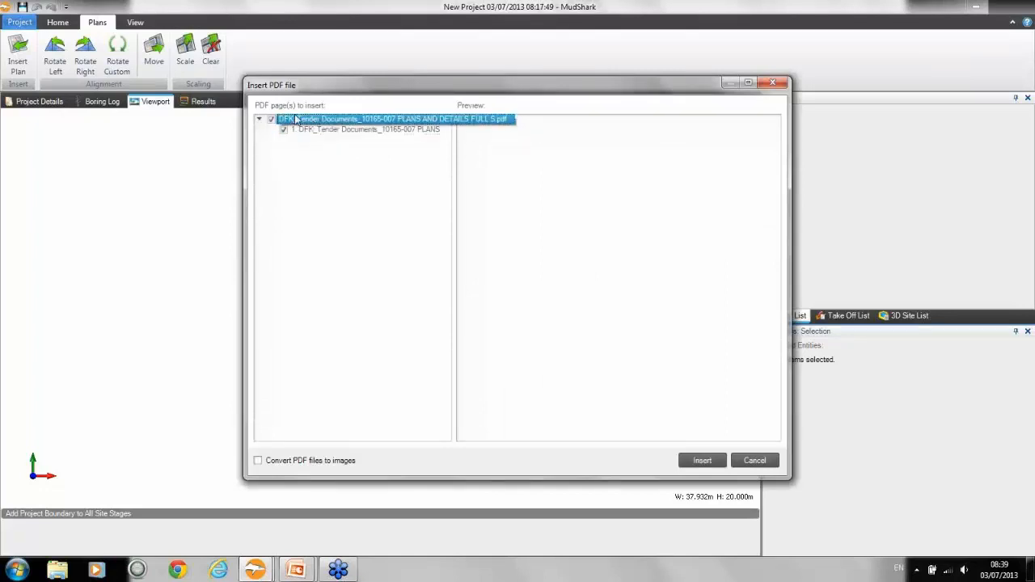
left_click(340, 131)
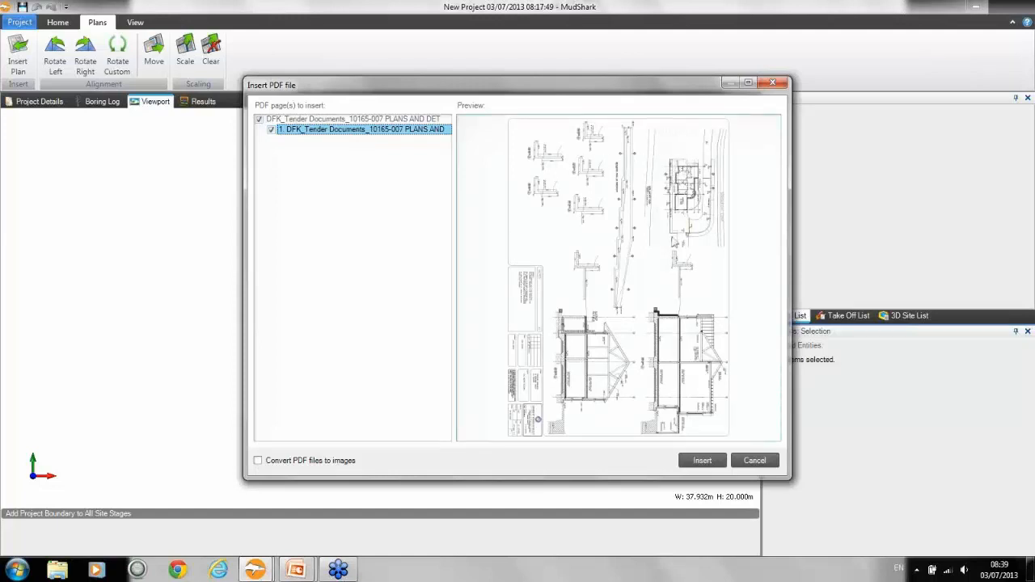
left_click(316, 120)
left_click(306, 130)
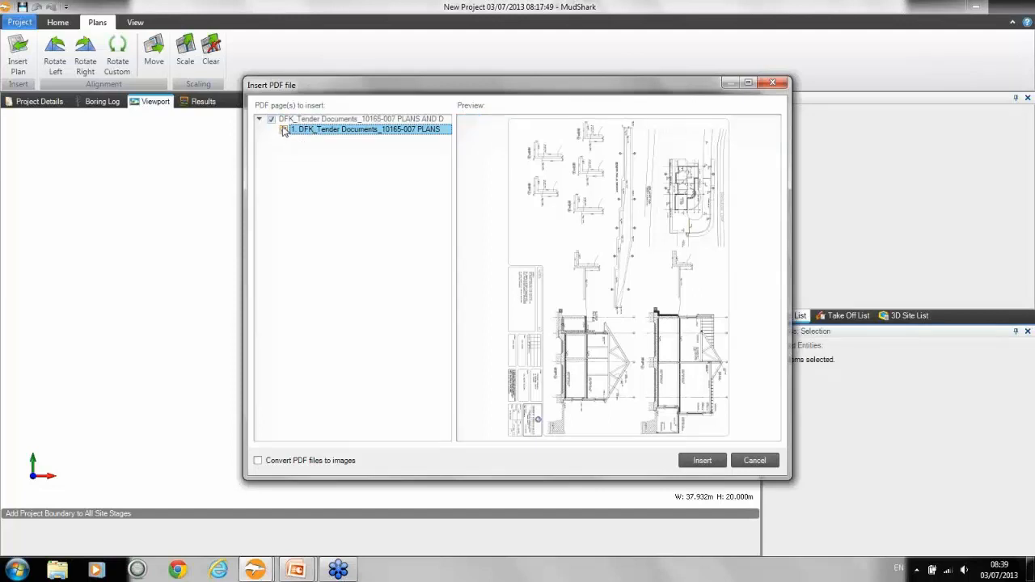
left_click(282, 126)
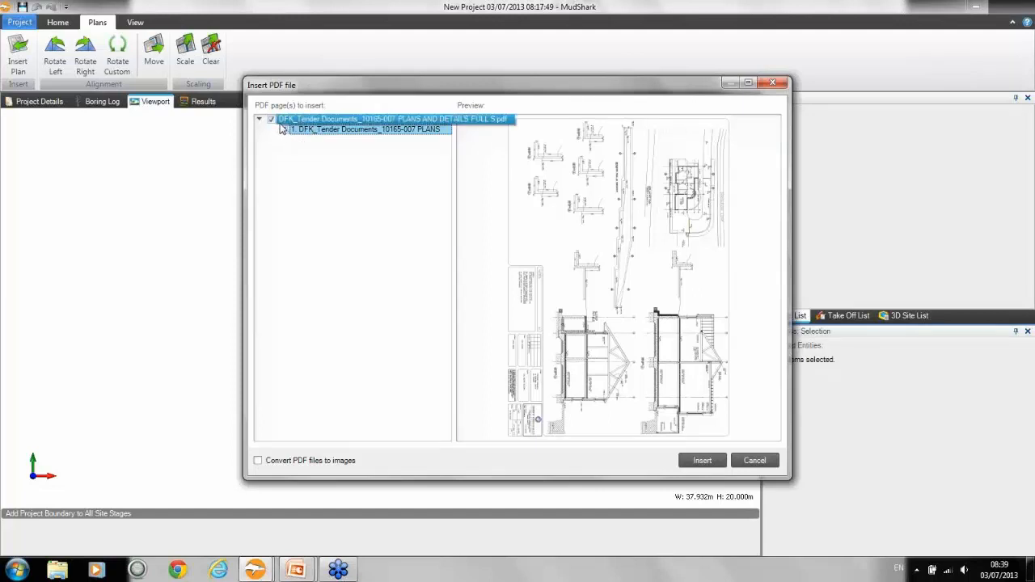
left_click(283, 130)
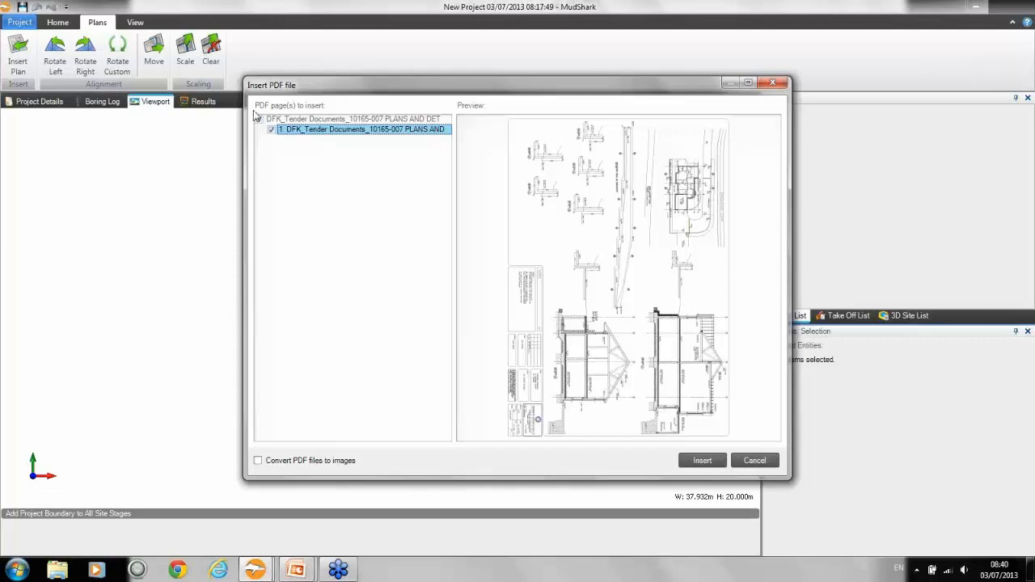
left_click(259, 119)
Step: Insert the selected PDF page into the project with the conversion to images turned off
left_click(258, 461)
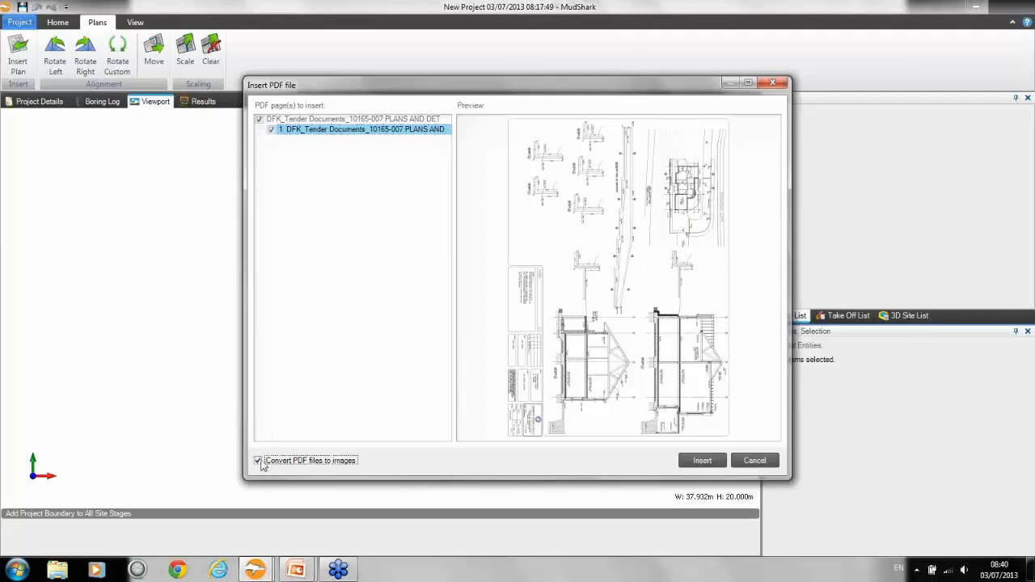
left_click(260, 463)
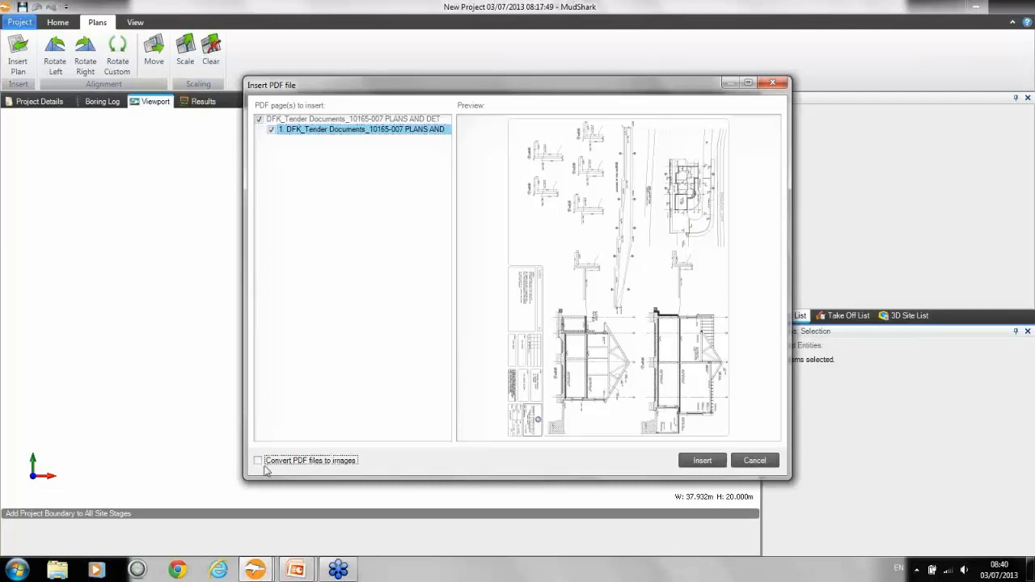
left_click(700, 461)
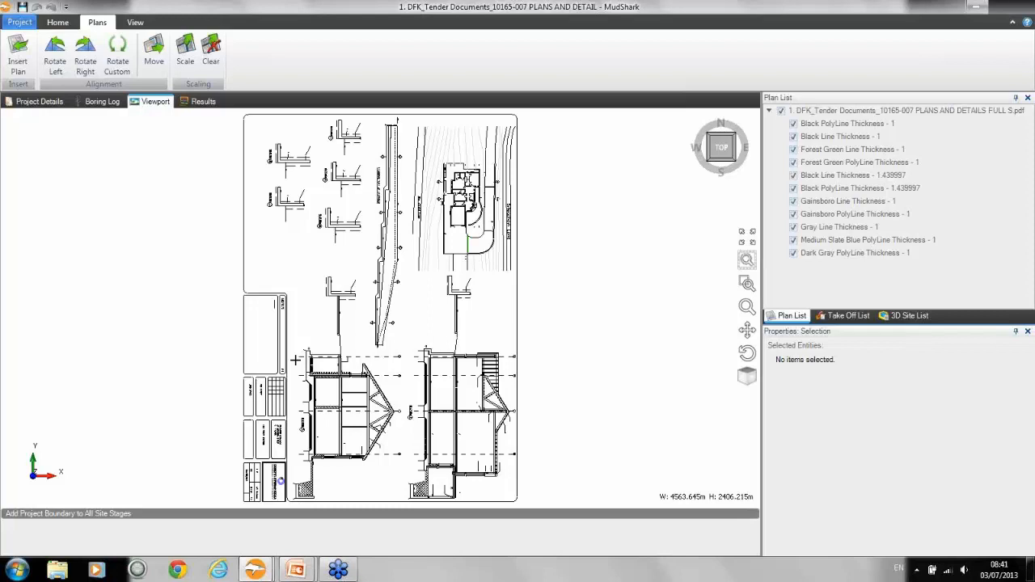
Step: Hide all plan layers except Black Line Thickness - 1.439997 and Gainsboro PolyLine Thickness - 1
left_click(864, 126)
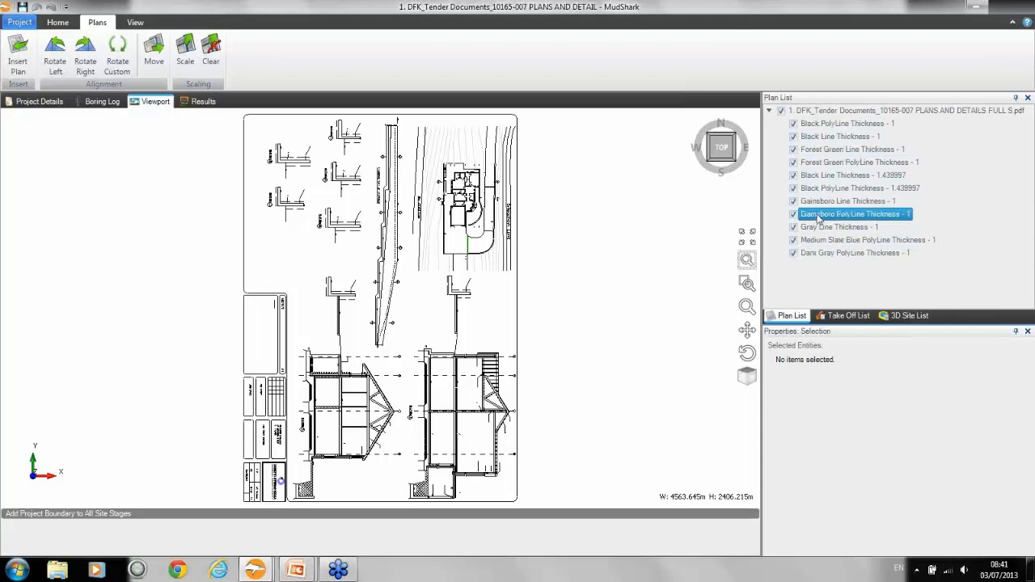
left_click(794, 253)
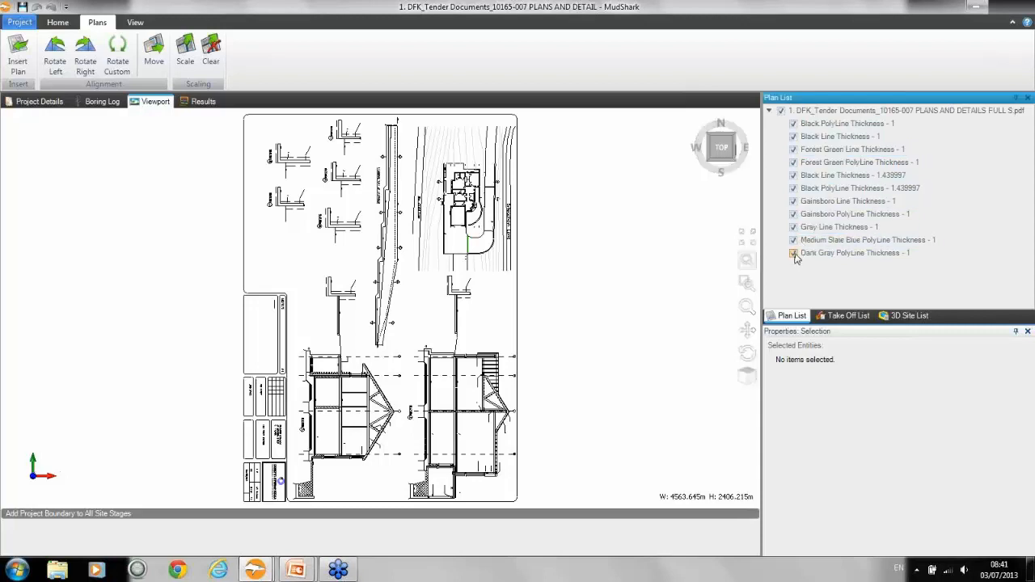
left_click(794, 241)
left_click(794, 227)
left_click(793, 215)
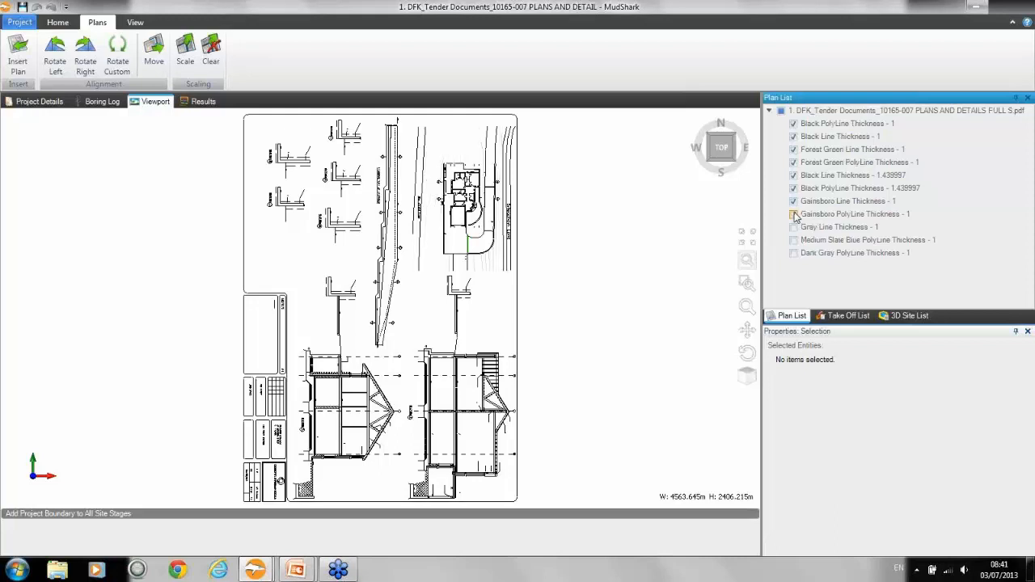
left_click(796, 216)
left_click(794, 189)
left_click(795, 175)
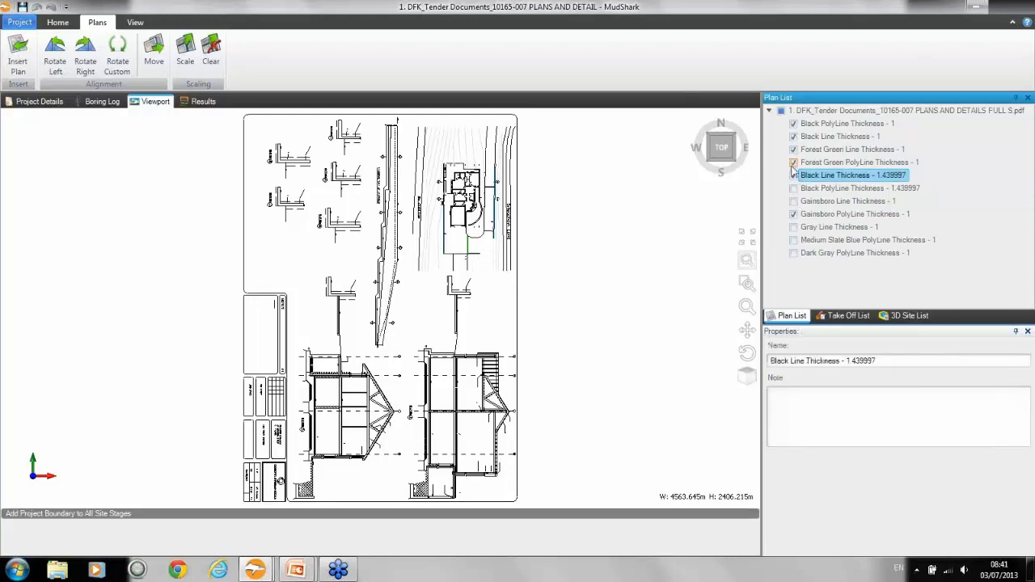
left_click(792, 163)
left_click(793, 136)
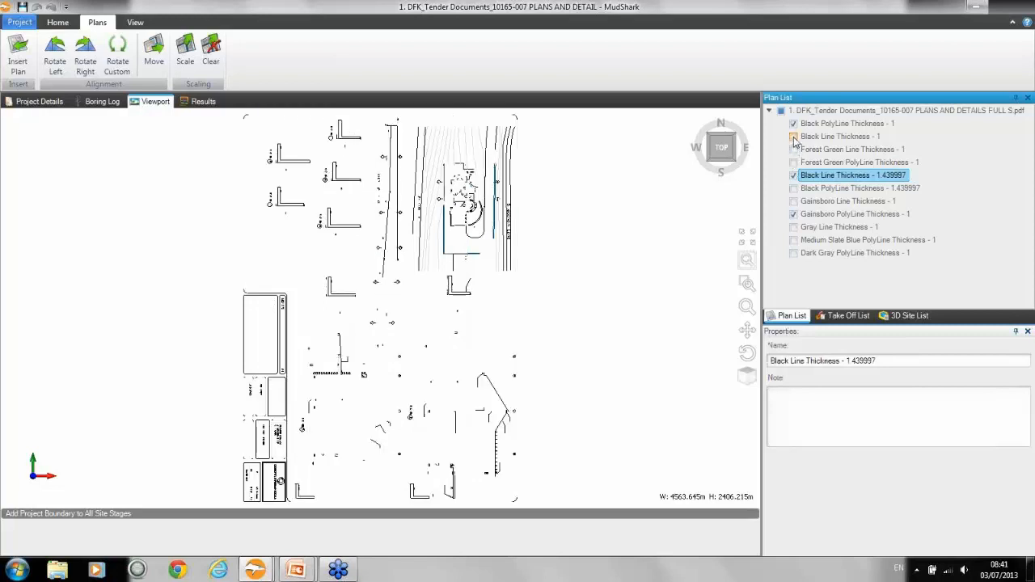
left_click(794, 124)
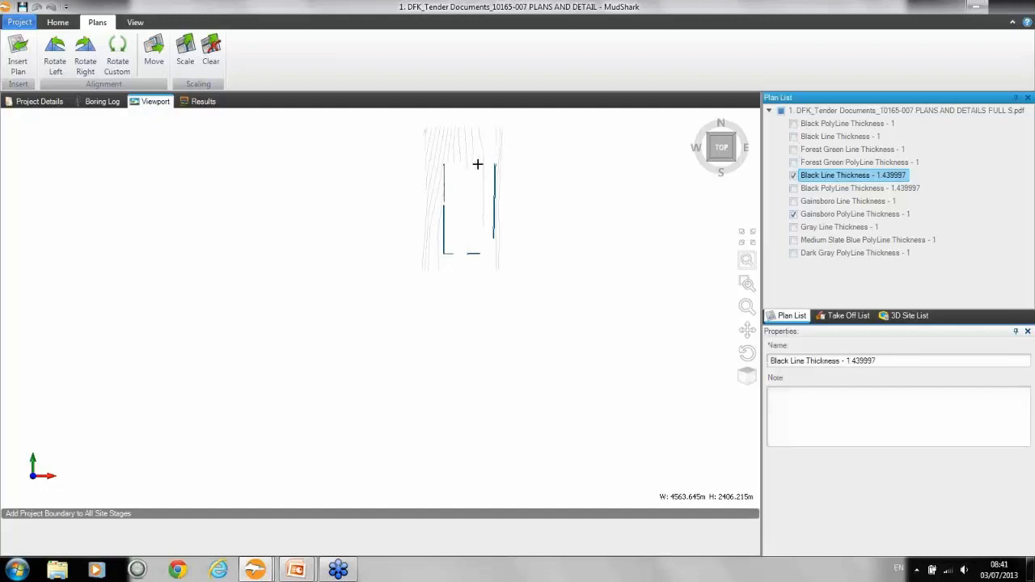
Step: Show all layers of the inserted plan again and rotate the plan left so it reads upright
left_click(781, 111)
left_click(781, 111)
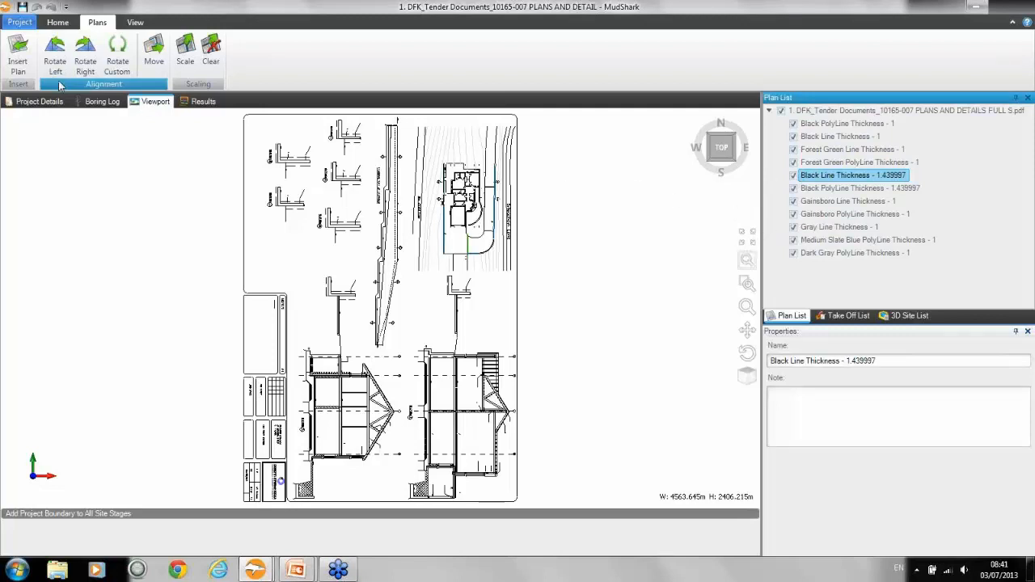
left_click(63, 54)
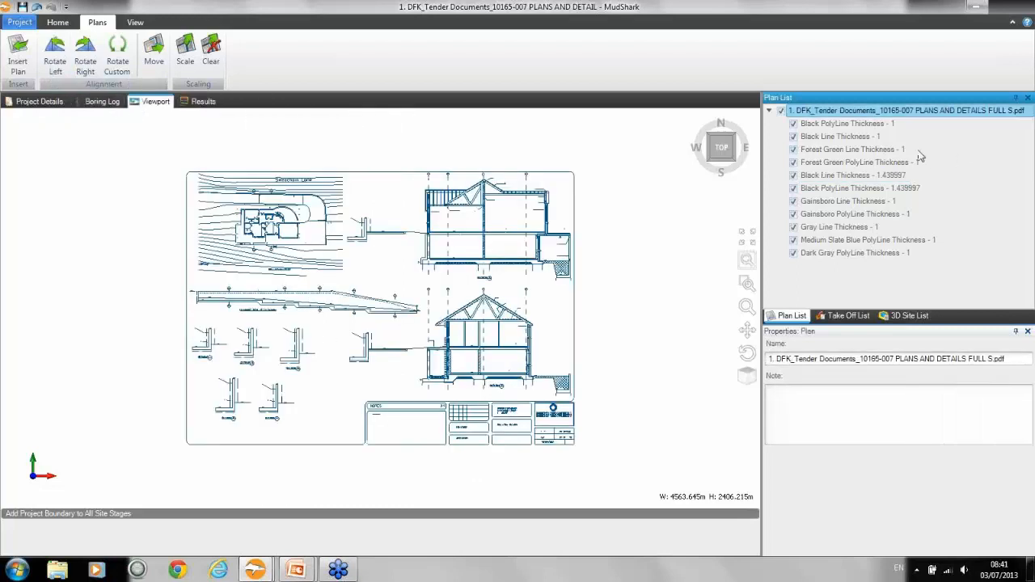
Step: Highlight the Black PolyLine Thickness - 1 layer and examine the contour lines of the Site Layout Plan
left_click(866, 126)
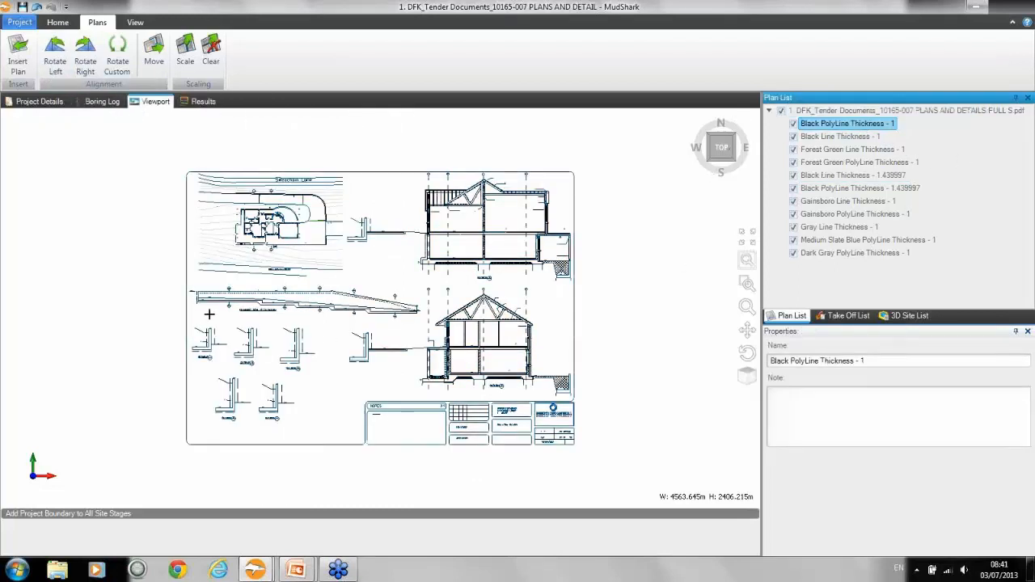
scroll(259, 212, "up", 3)
scroll(253, 215, "up", 6)
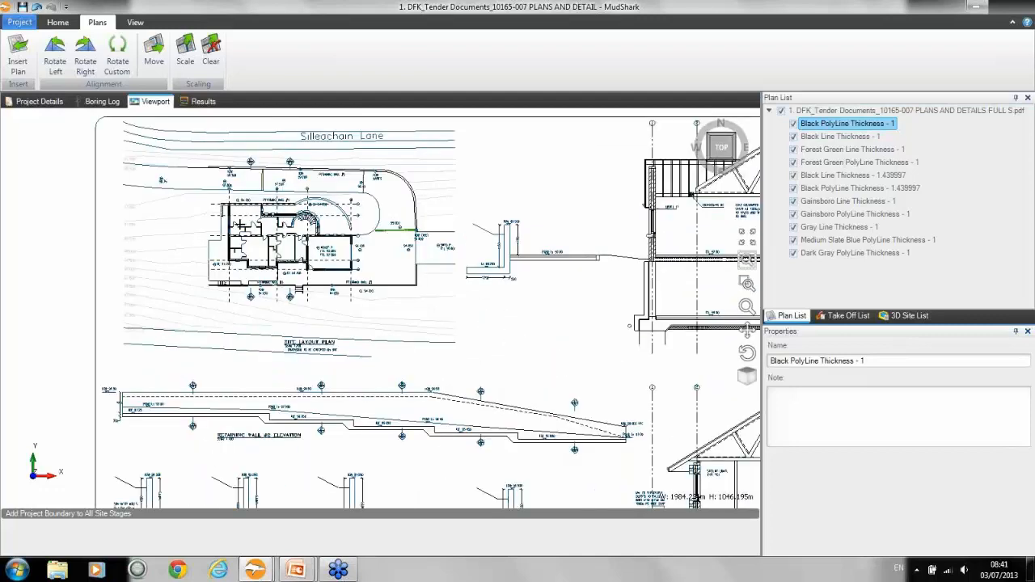
mouse_move(236, 228)
middle_mouse_down()
mouse_move(363, 236)
mouse_move(533, 192)
mouse_move(540, 212)
middle_mouse_up()
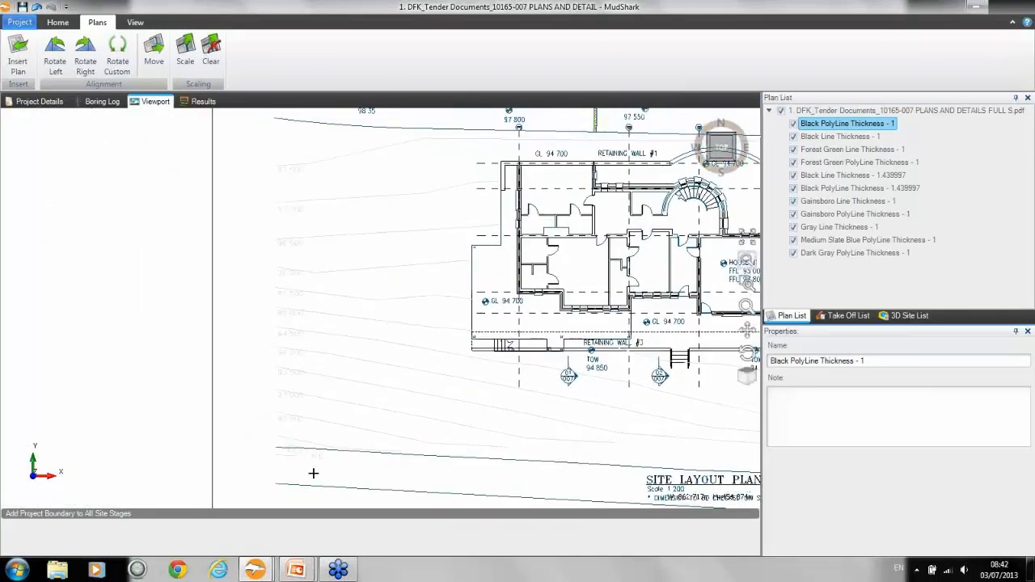
mouse_move(407, 390)
middle_mouse_down()
mouse_move(406, 369)
mouse_move(372, 342)
middle_mouse_up()
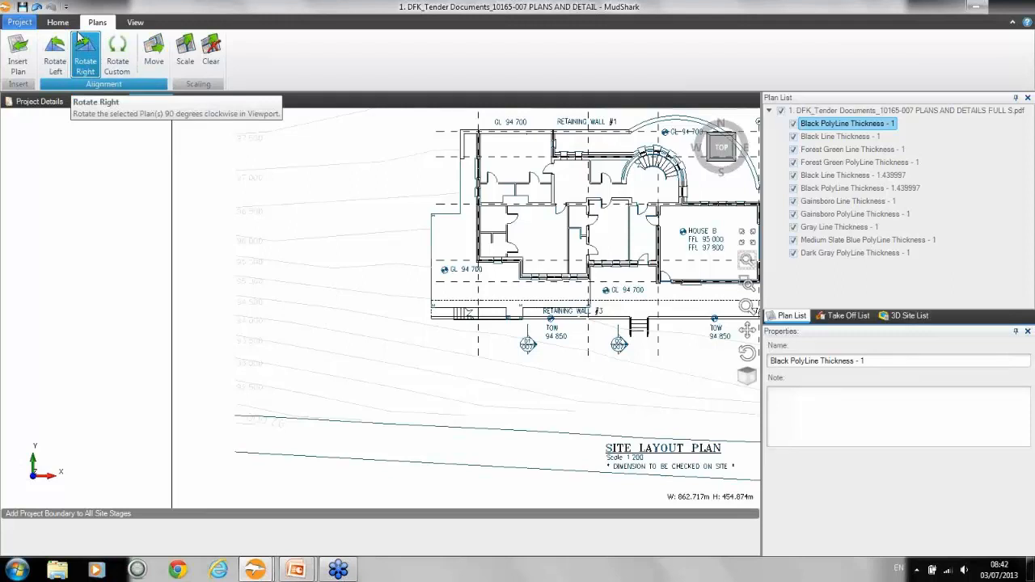
Step: Start adding contours to the existing site with the Transmute tool, using Custom as the altitude source
left_click(859, 318)
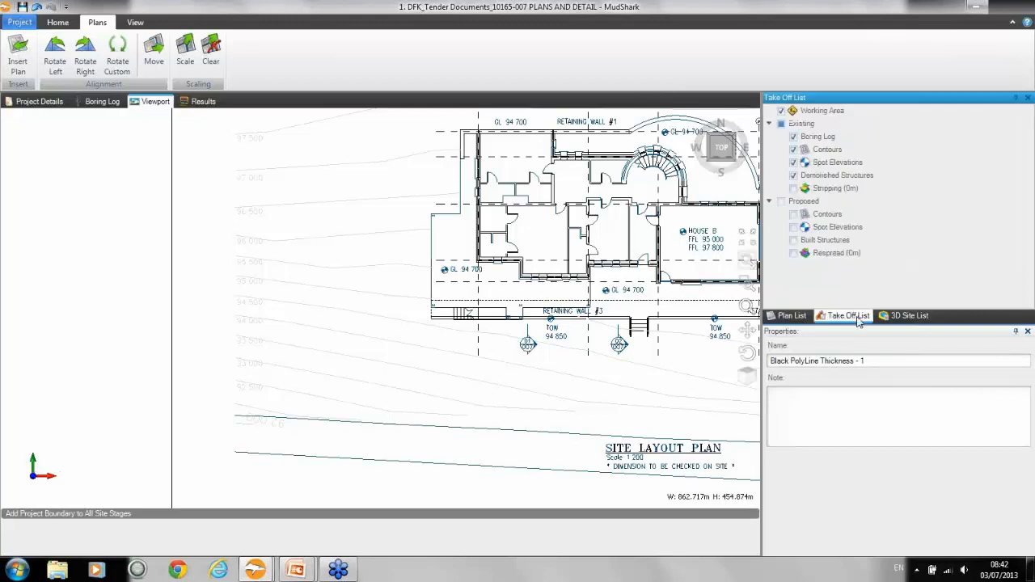
left_click(57, 22)
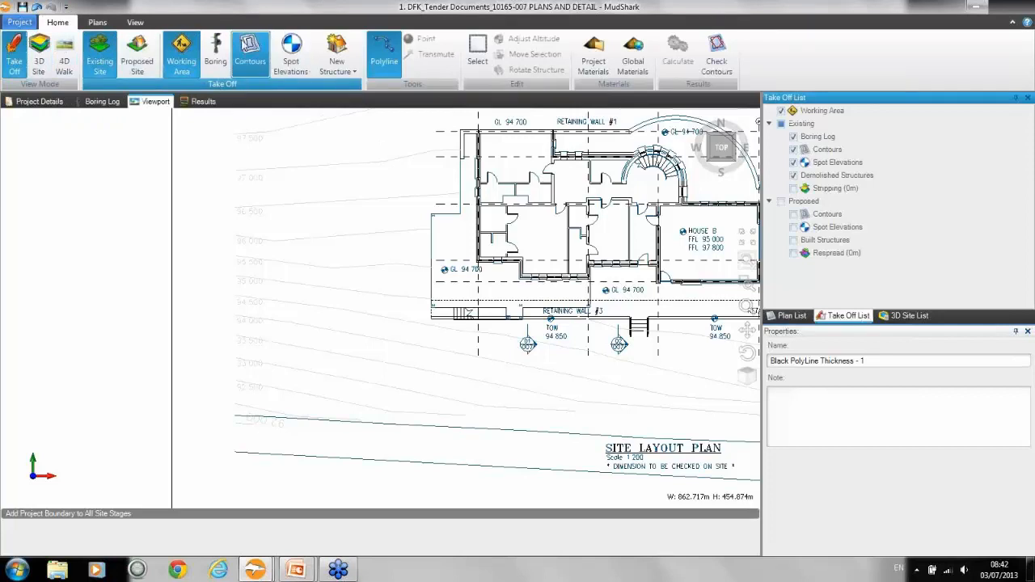
left_click(250, 55)
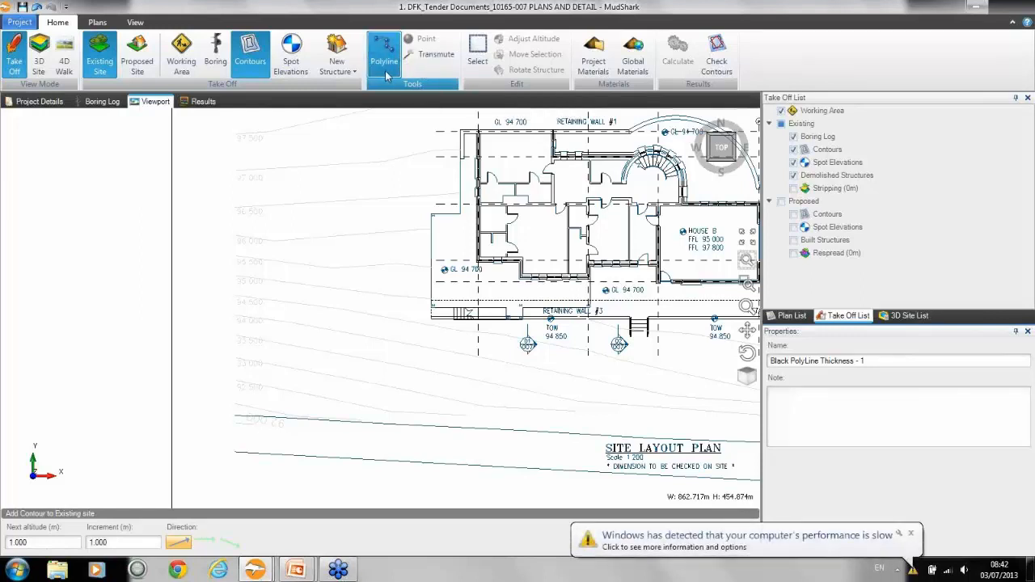
left_click(911, 534)
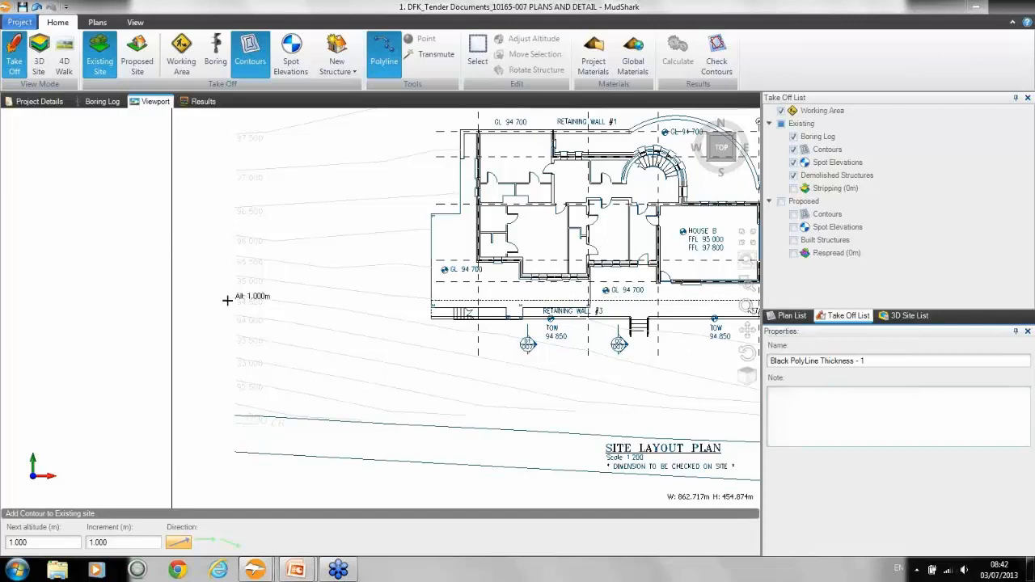
left_click(436, 55)
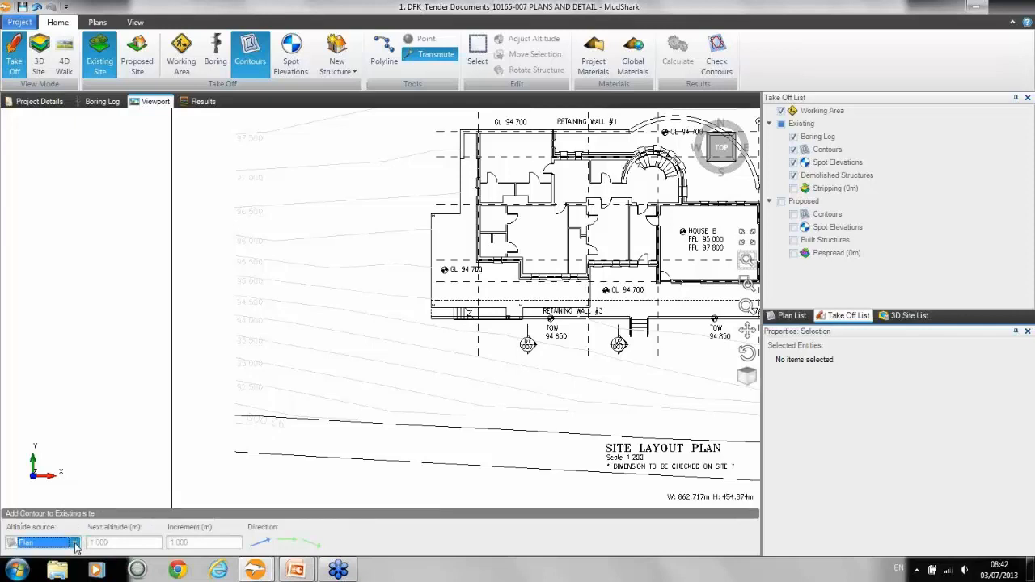
left_click(74, 546)
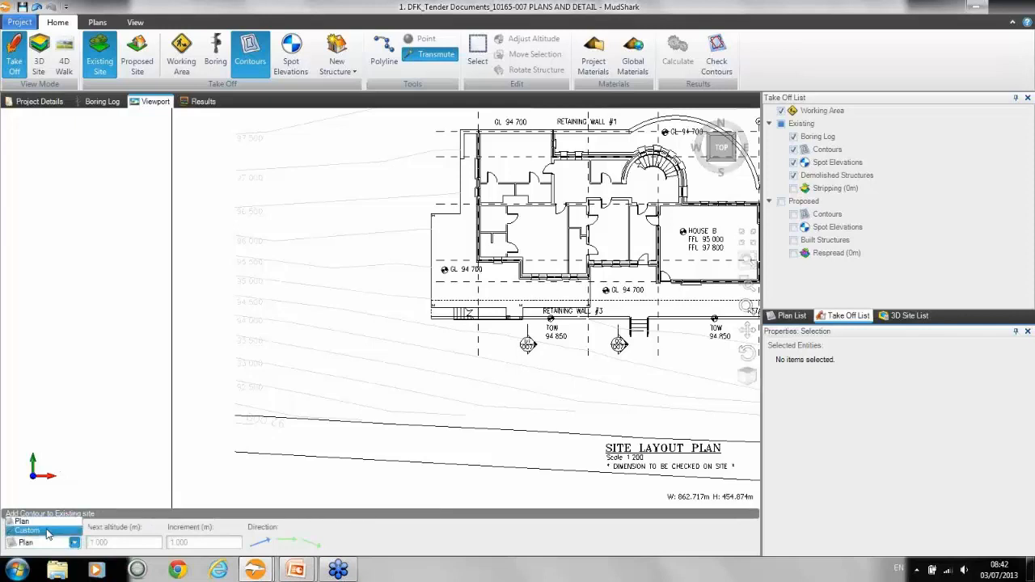
left_click(42, 532)
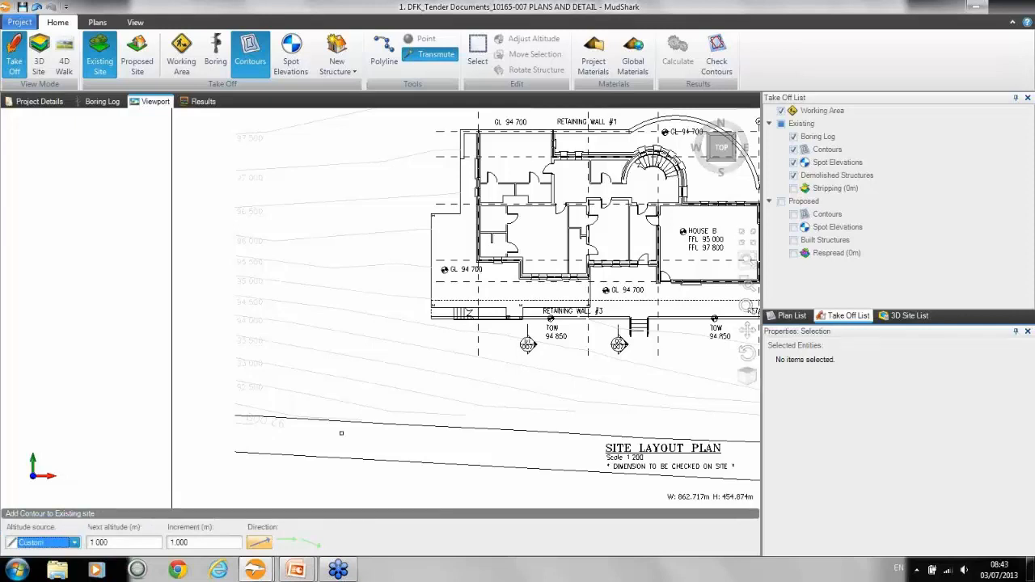
Step: Set the next contour altitude to 92.5 m and the increment to 0.5 m
mouse_move(310, 428)
middle_mouse_down()
mouse_move(310, 380)
mouse_move(308, 439)
middle_mouse_up()
scroll(297, 375, "up", 2)
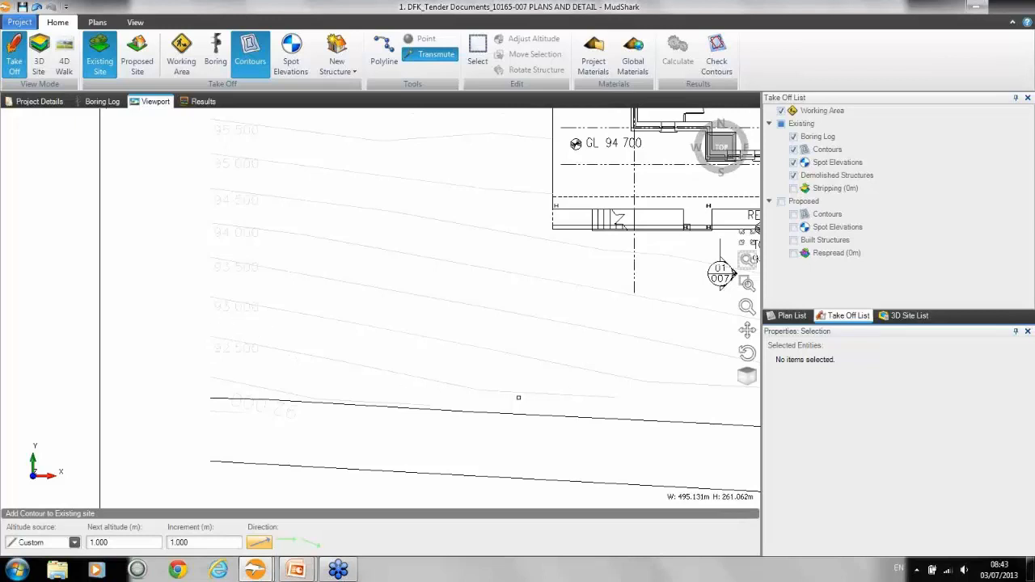
double_click(121, 543)
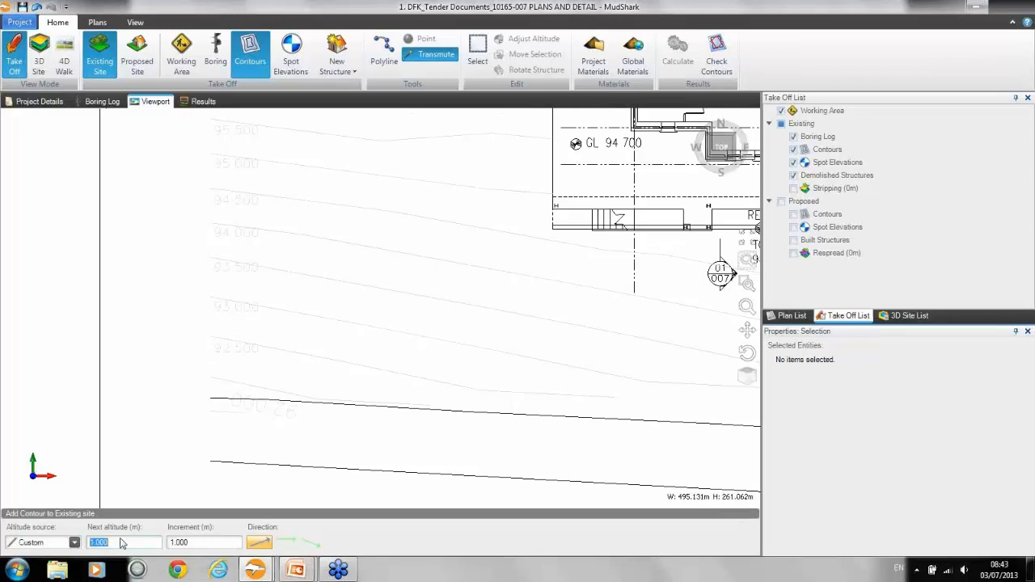
type("92.5")
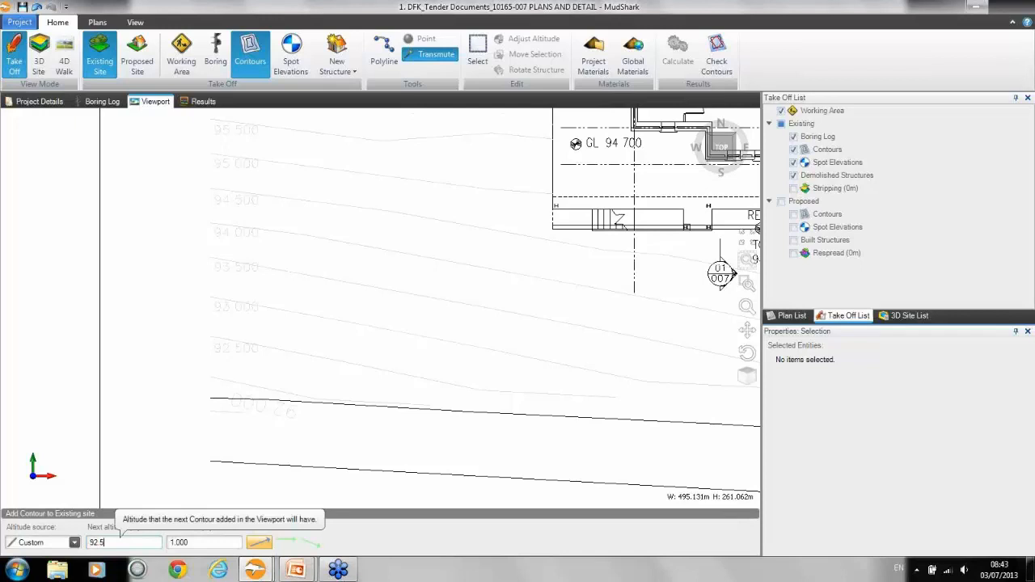
double_click(200, 544)
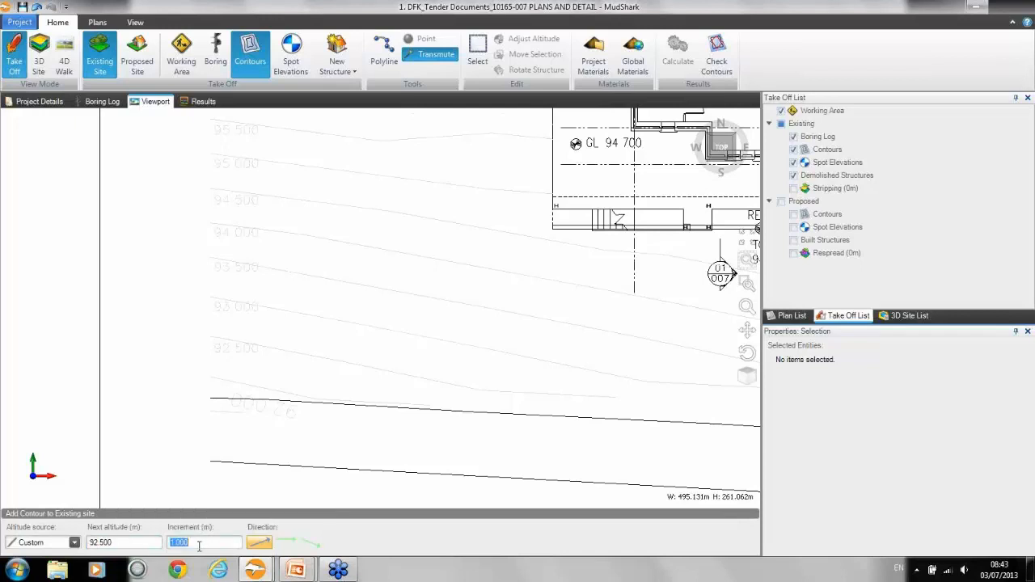
key("BackSpace")
Step: Transmute the plan's 92.5, 93, 93.5 and 94 m lines into existing-site contours, working upward from the lowest
left_click(284, 350)
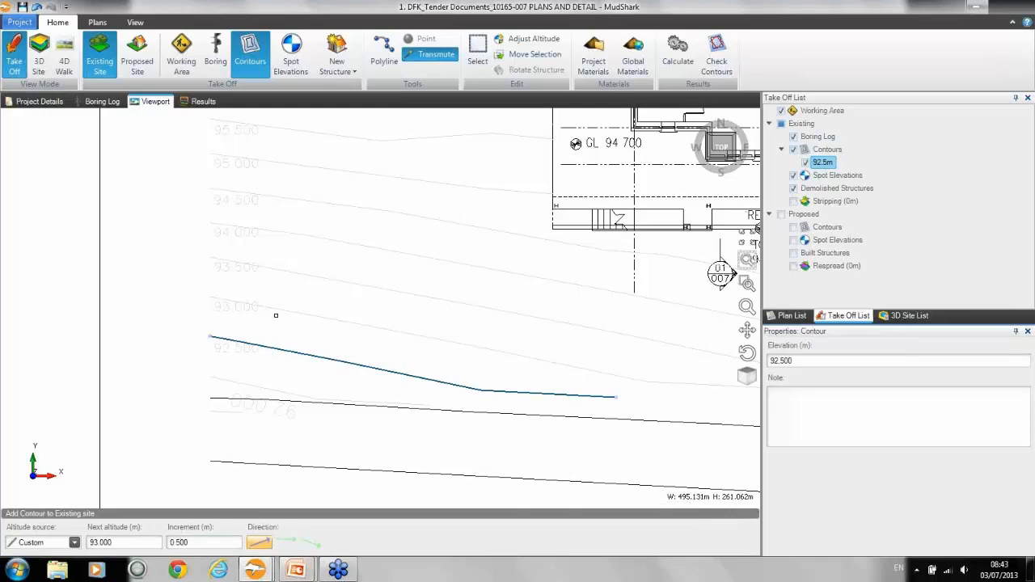
left_click(276, 309)
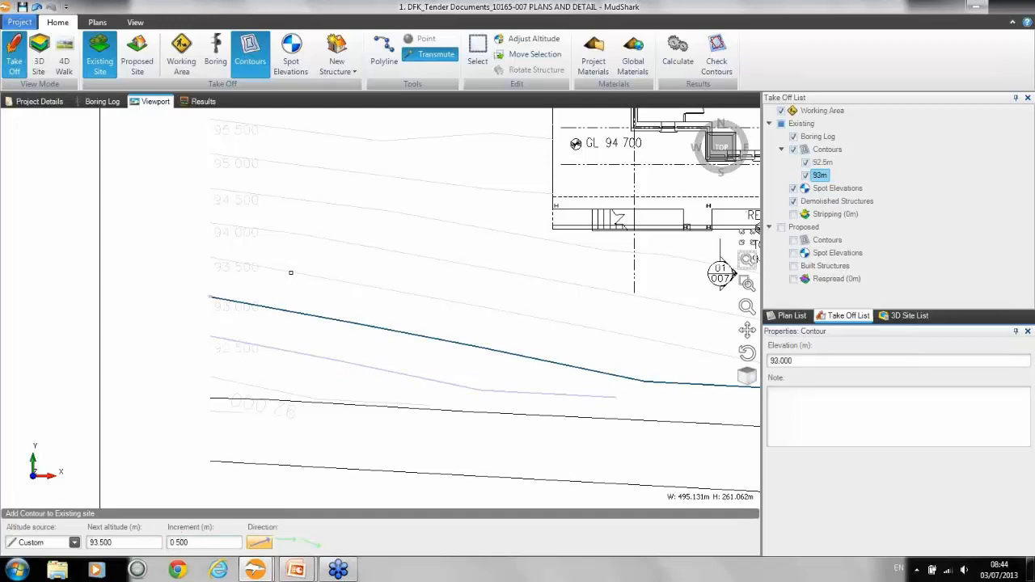
left_click(290, 273)
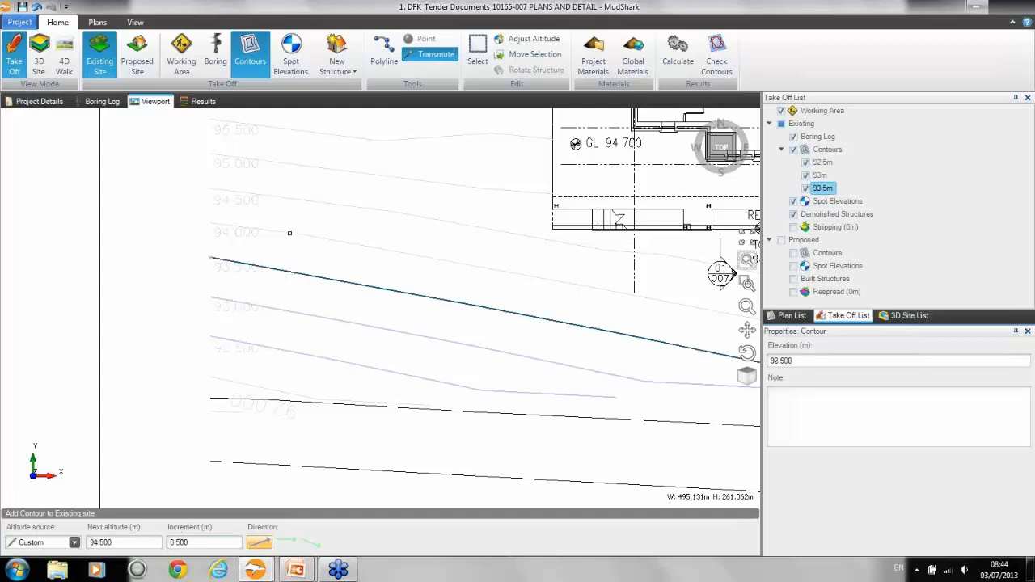
left_click(290, 233)
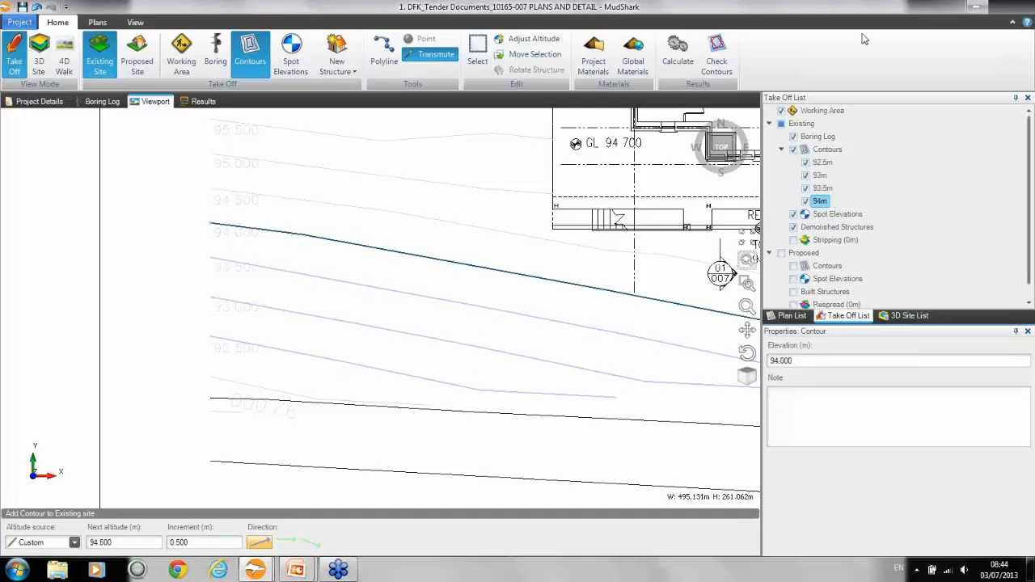
Step: Transmute the plan's 94.5, 95, 95.5 and 96 m lines into existing-site contours, continuing upward
left_click(286, 197)
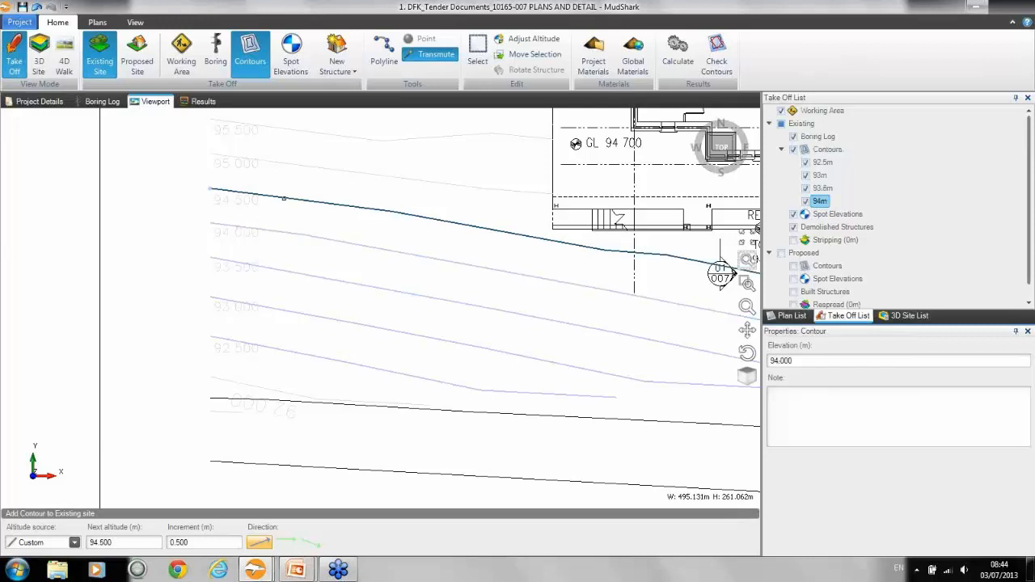
left_click(310, 165)
middle_click_drag(310, 165, 301, 268)
left_click(290, 234)
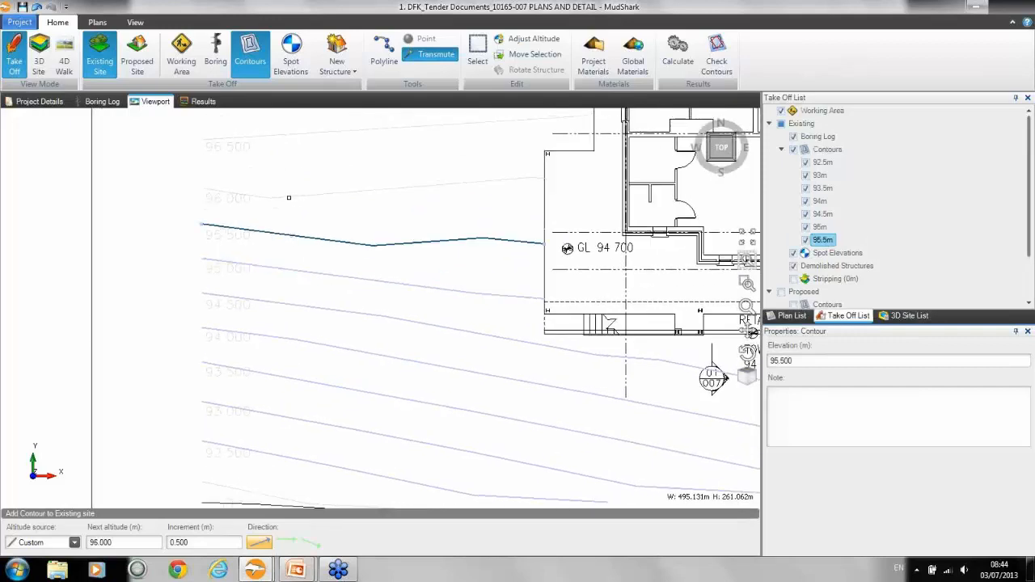
left_click(289, 197)
Step: Transmute the plan's 96.5, 97 and 97.5 m lines into existing-site contours
middle_click_drag(306, 197, 309, 286)
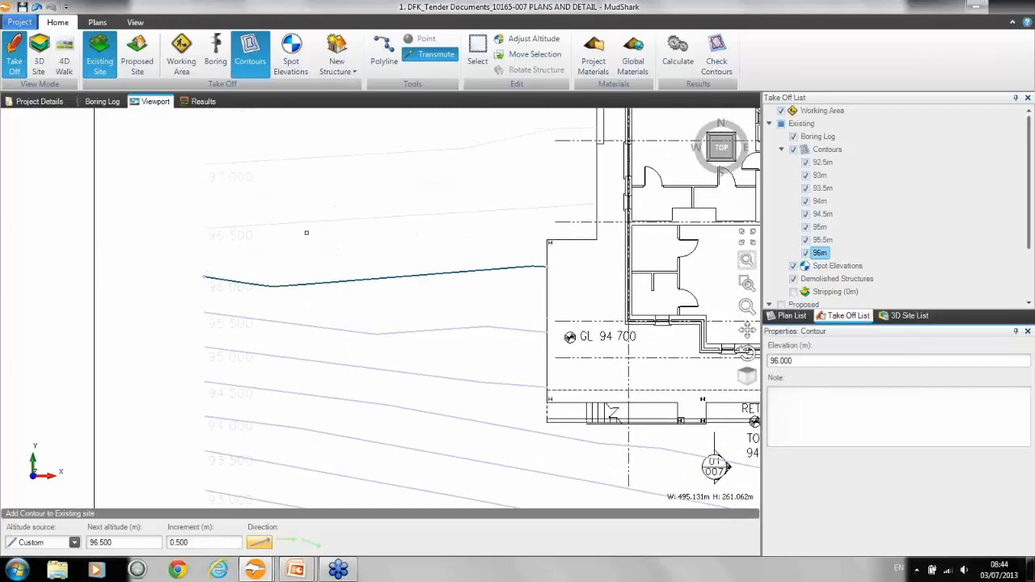
left_click(305, 222)
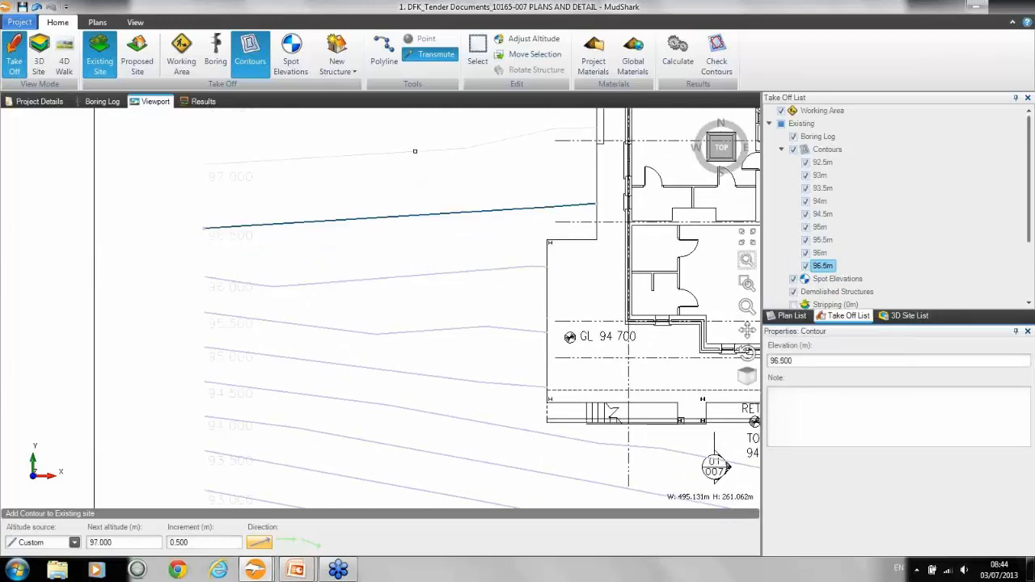
left_click(415, 152)
middle_click_drag(415, 153, 391, 190)
left_click(357, 192)
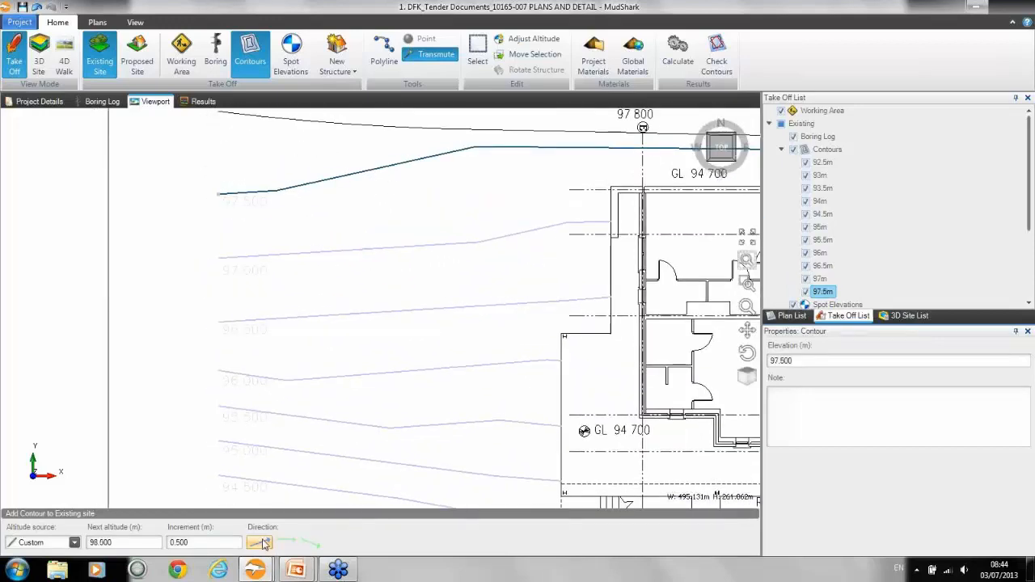
Step: Transmute the 98 m line, adding its continuing segment at the same altitude with the level direction and a zero increment
mouse_move(352, 234)
middle_mouse_down()
mouse_move(358, 319)
mouse_move(348, 375)
middle_mouse_up()
left_click(322, 270)
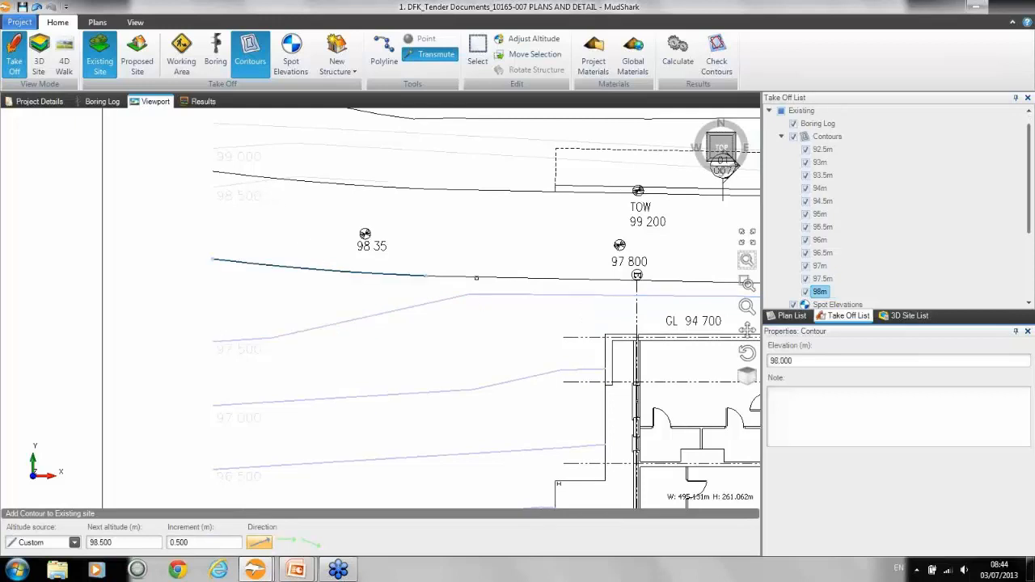
left_click(287, 544)
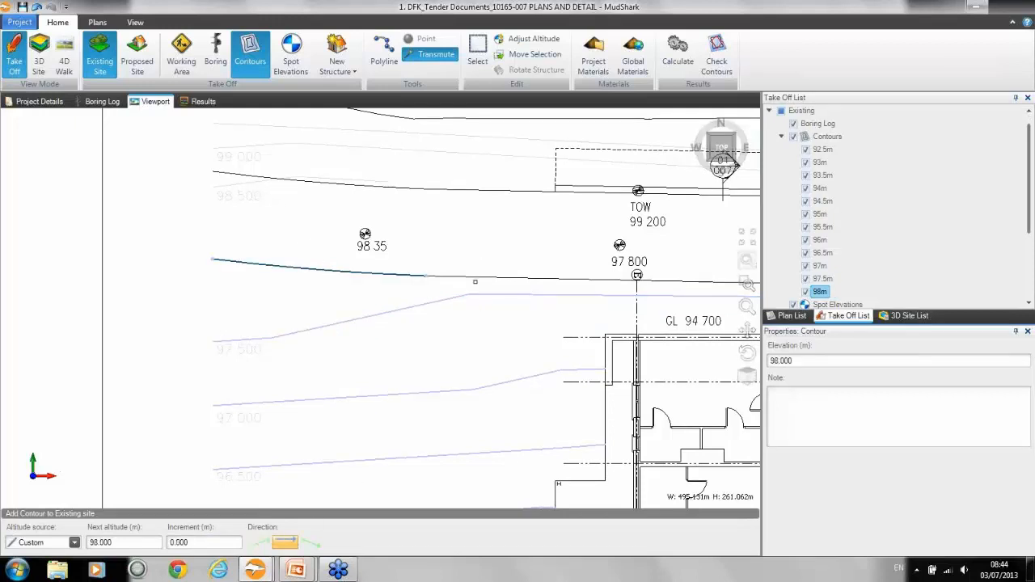
key("Escape")
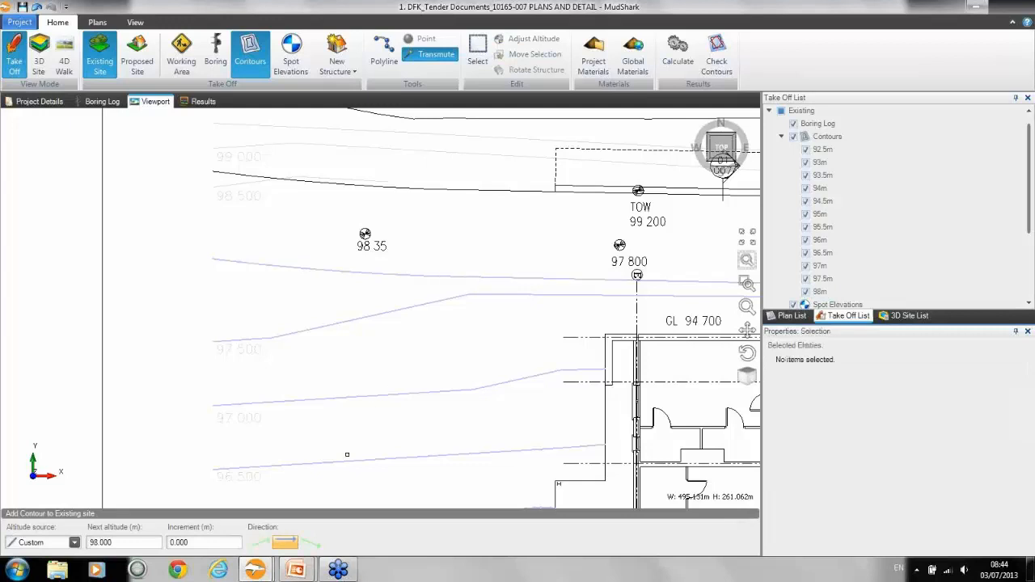
Step: Restore the upward 0.5 m increment and transmute the 98.5, 99 and 99.5 m lines into existing-site contours
left_click(260, 542)
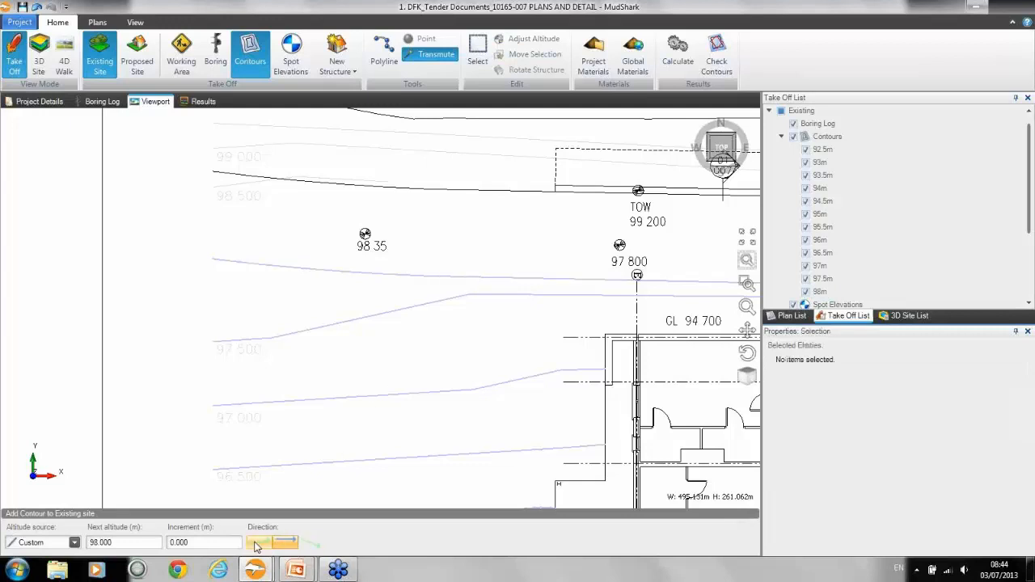
double_click(236, 186)
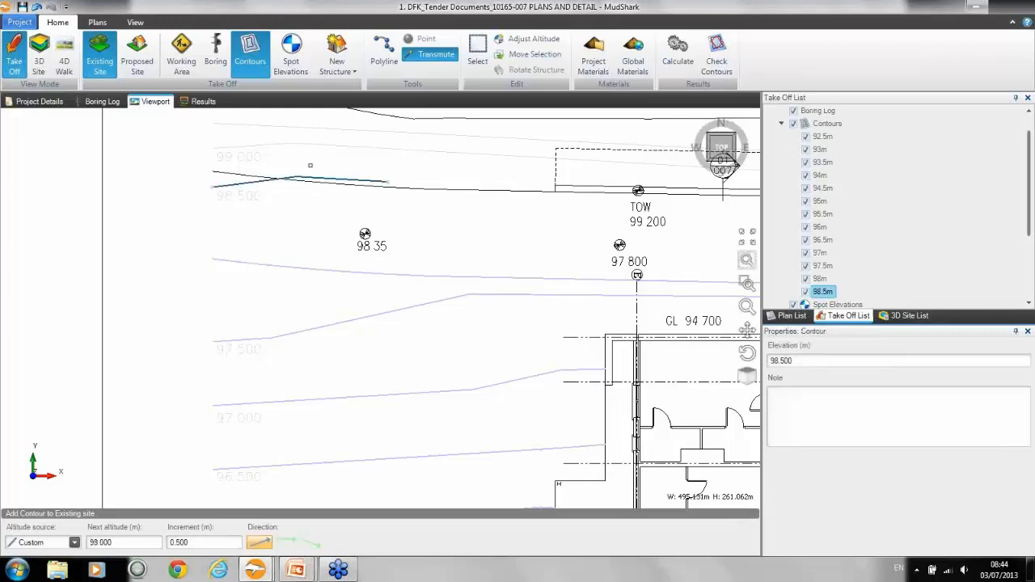
double_click(305, 143)
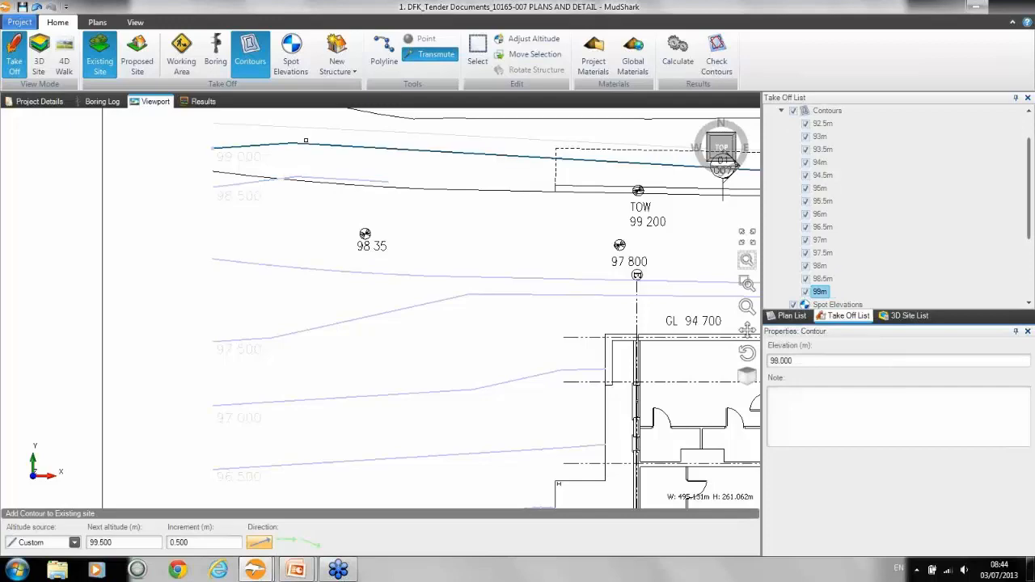
left_click(304, 128)
Step: Highlight all existing-site contours and examine them across the whole Site Layout Plan
middle_click_drag(339, 157, 335, 324)
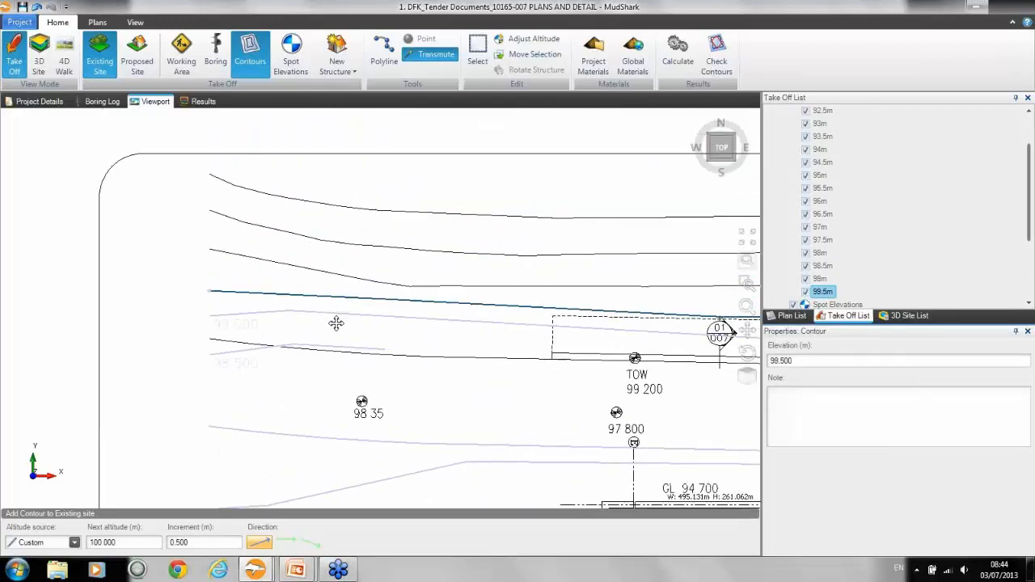
scroll(337, 300, "down", 3)
scroll(360, 289, "down", 3)
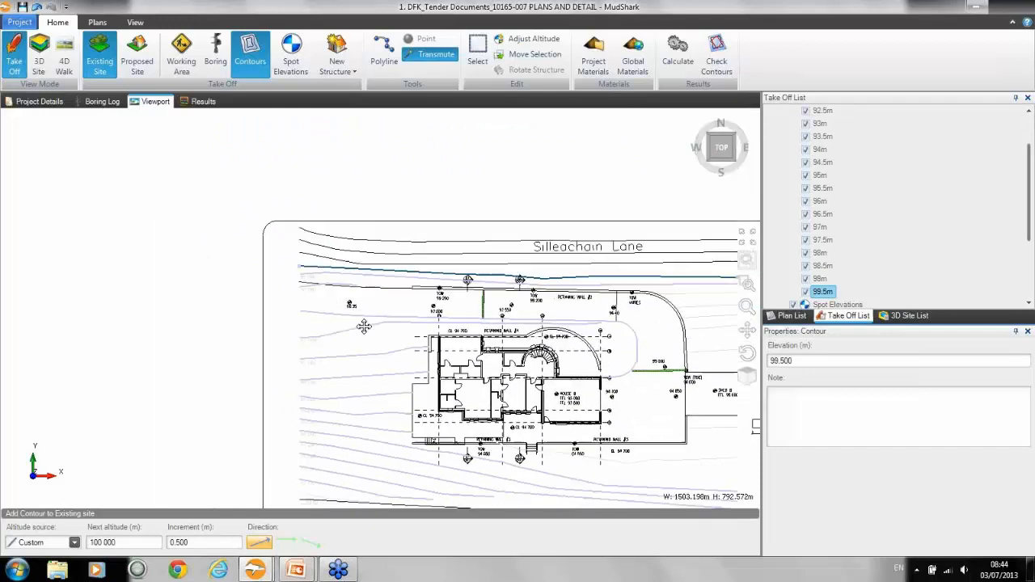
scroll(1029, 234, "up", 2)
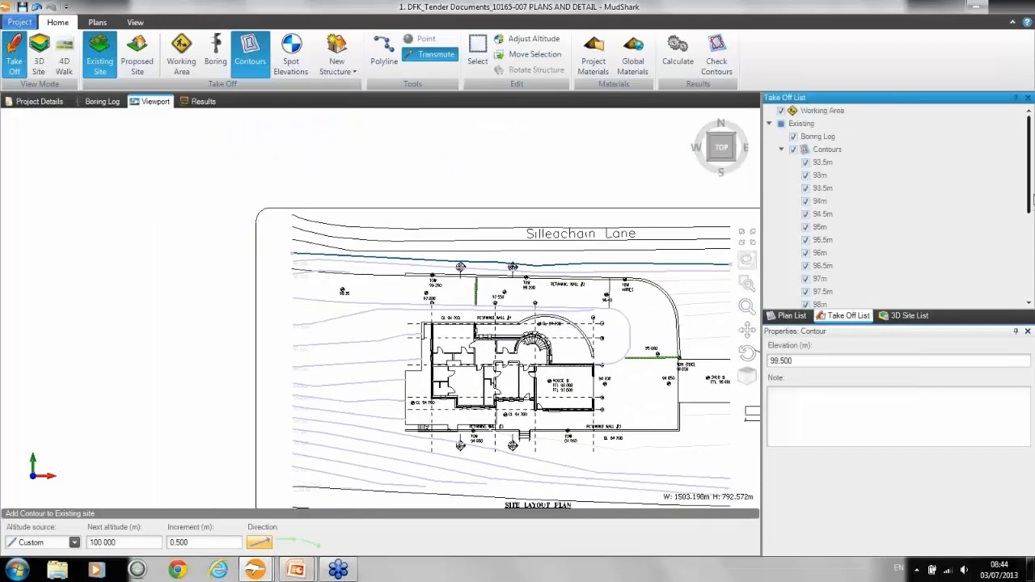
left_click(827, 148)
middle_click_drag(598, 323, 585, 285)
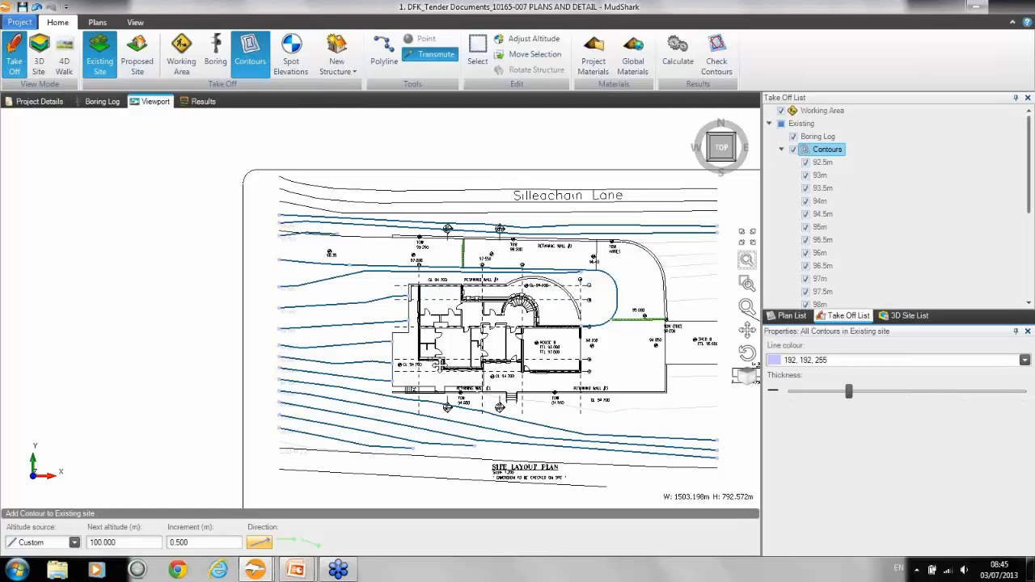
middle_click_drag(441, 364, 379, 320)
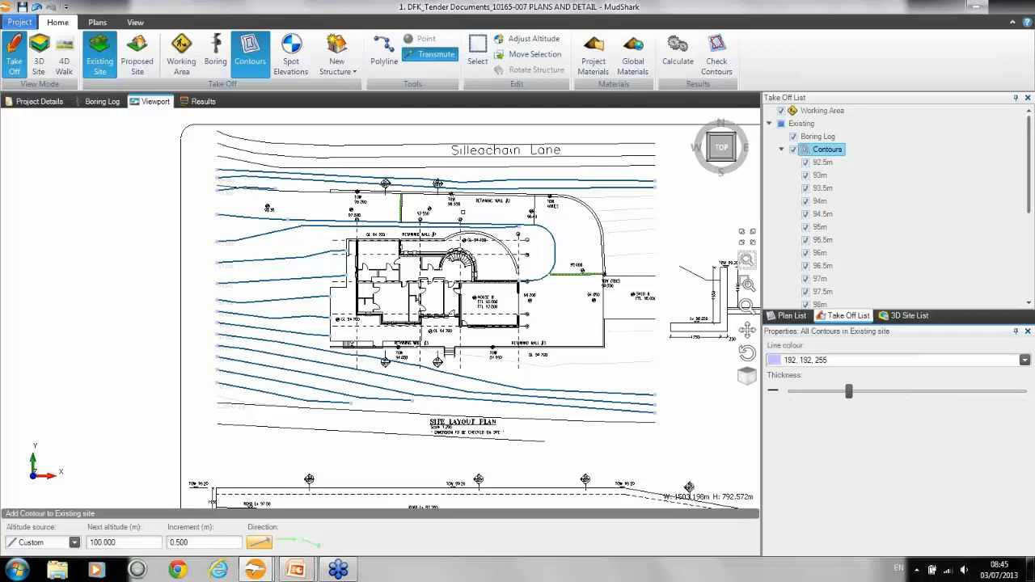
Step: Switch to the Sub Divide.dwg project and review its existing contours and 25 m spot elevation
mouse_move(267, 571)
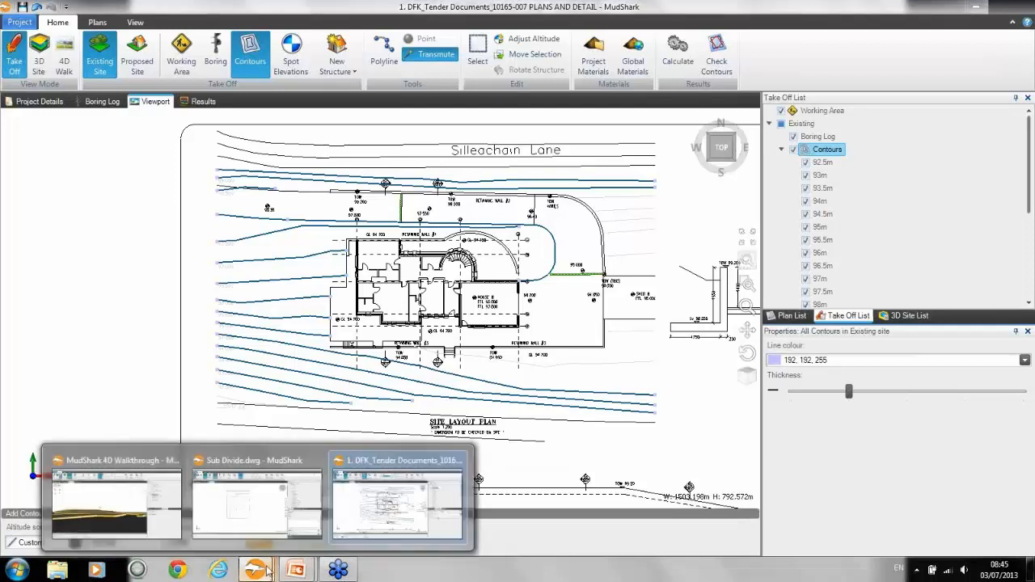
left_click(285, 490)
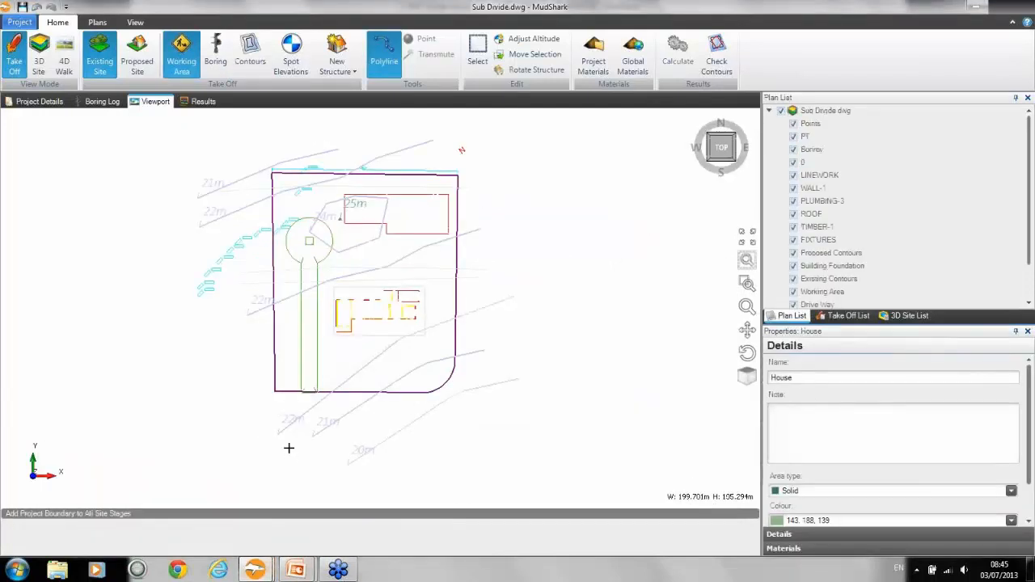
left_click(850, 315)
left_click(828, 151)
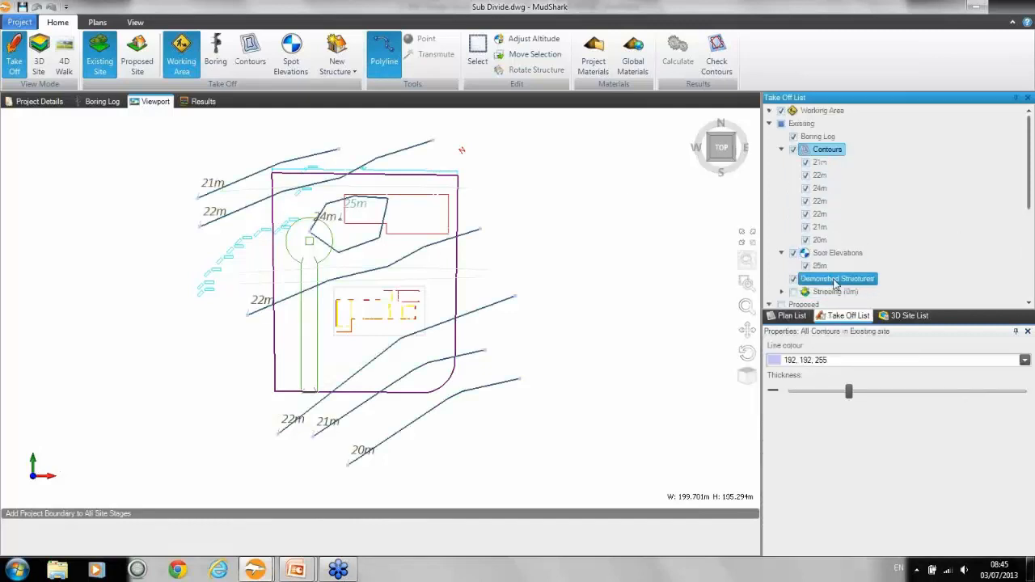
left_click(817, 269)
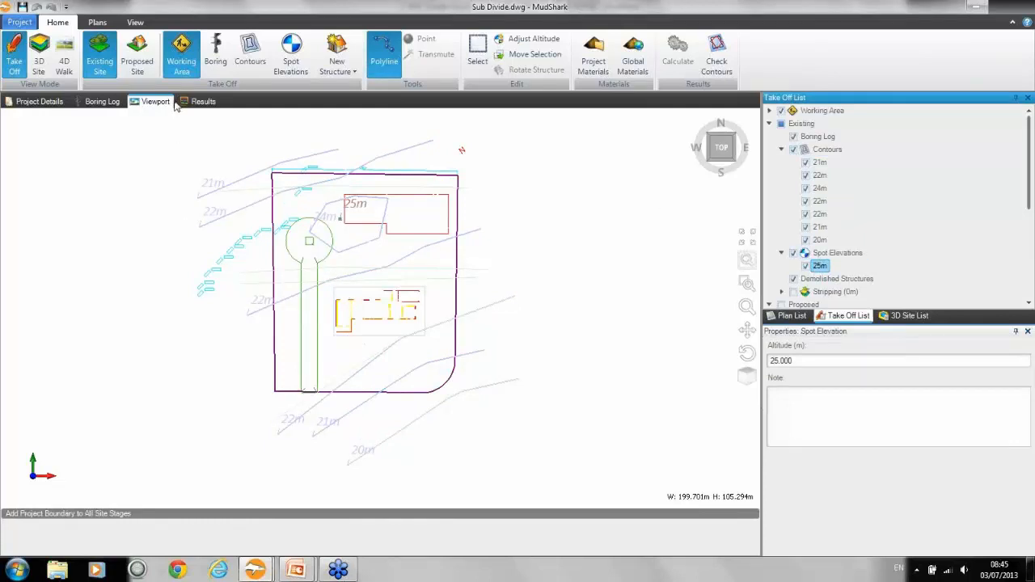
Step: Review the ground materials in the boring log and the Ground Layer Materials results of the Sub Divide project
left_click(104, 101)
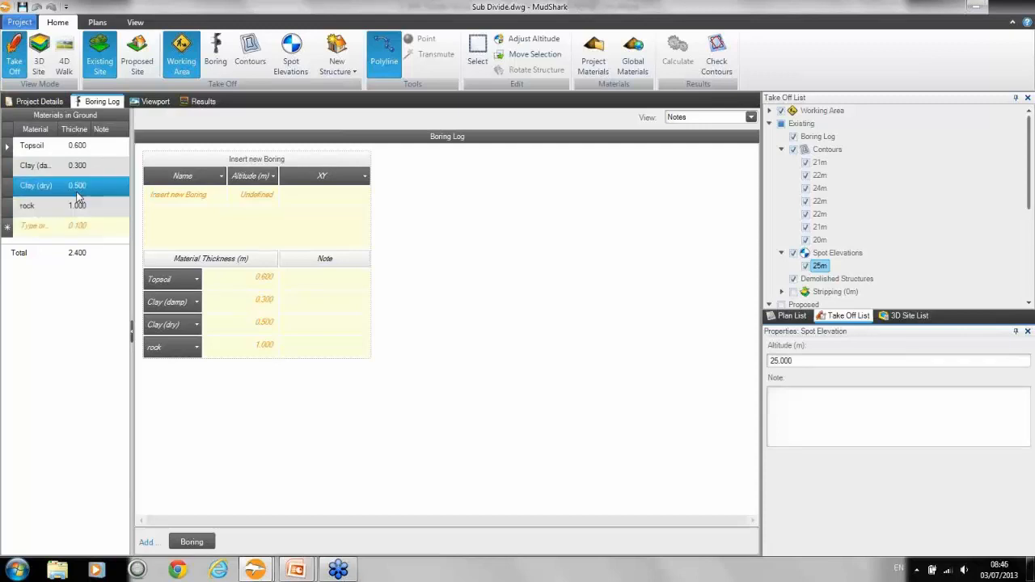
left_click(153, 101)
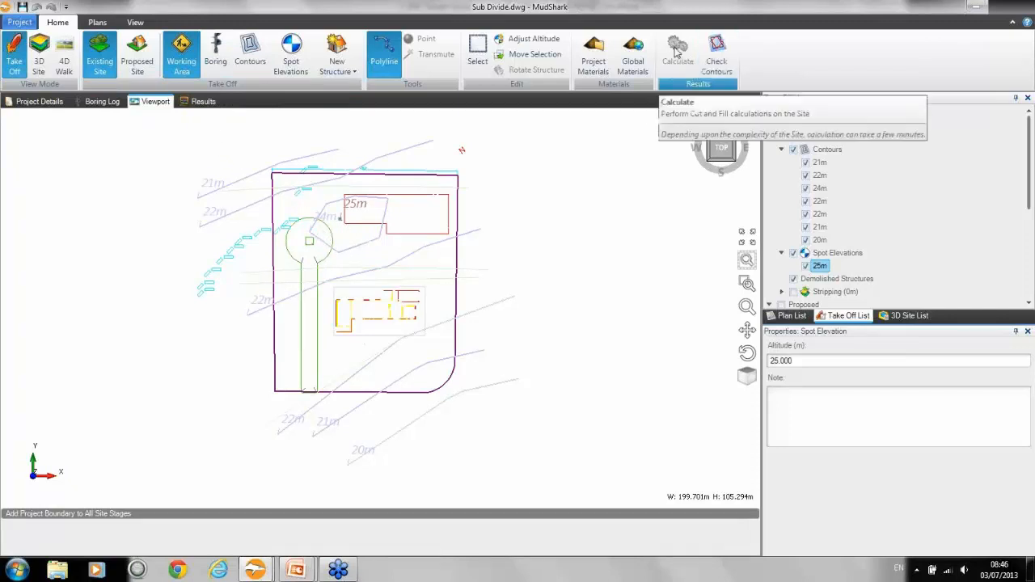
left_click(204, 102)
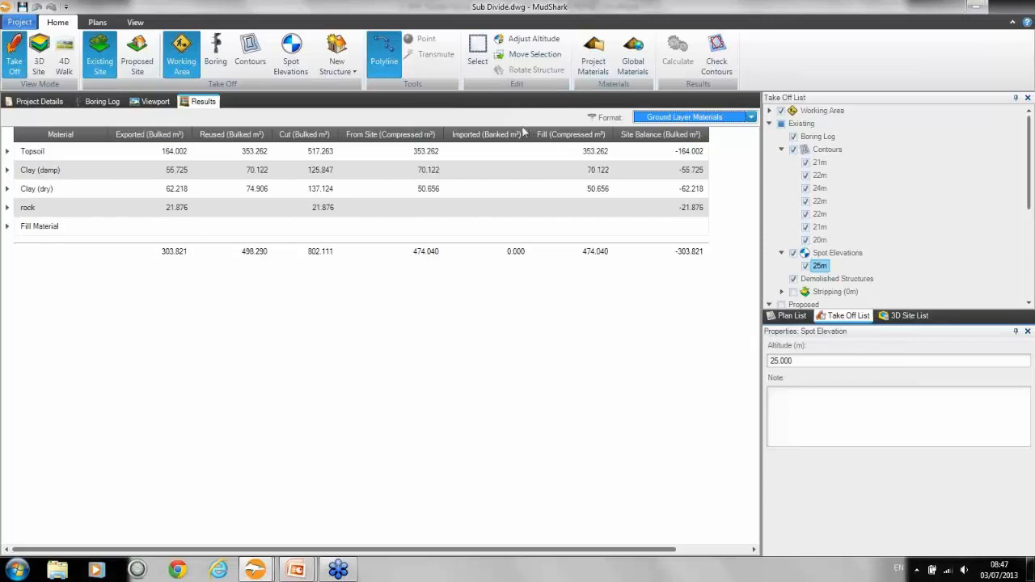
left_click(301, 151)
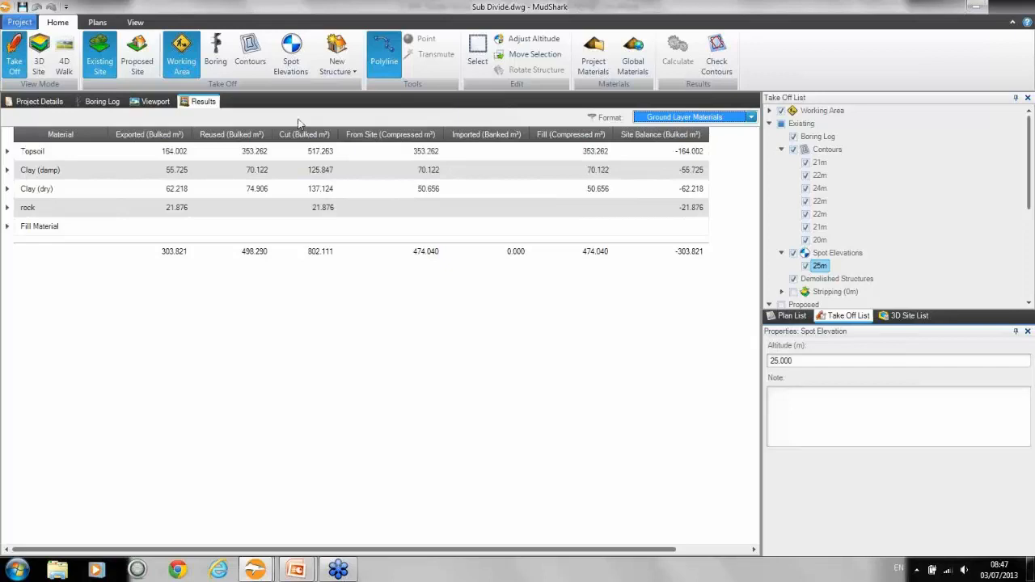
Step: Open the Project Materials and examine the Stripping waste and Cut waste percentages
left_click(594, 48)
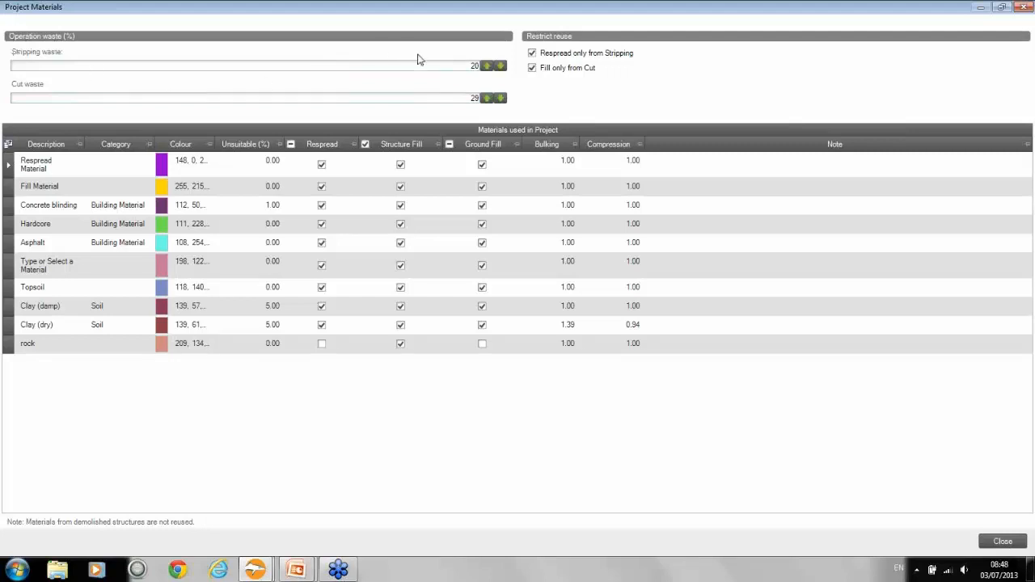
double_click(466, 68)
left_click(443, 99)
left_click(443, 66)
left_click(441, 99)
Step: Toggle the Fill only from Cut and Respread only from Stripping restrictions off and back on
mouse_move(594, 62)
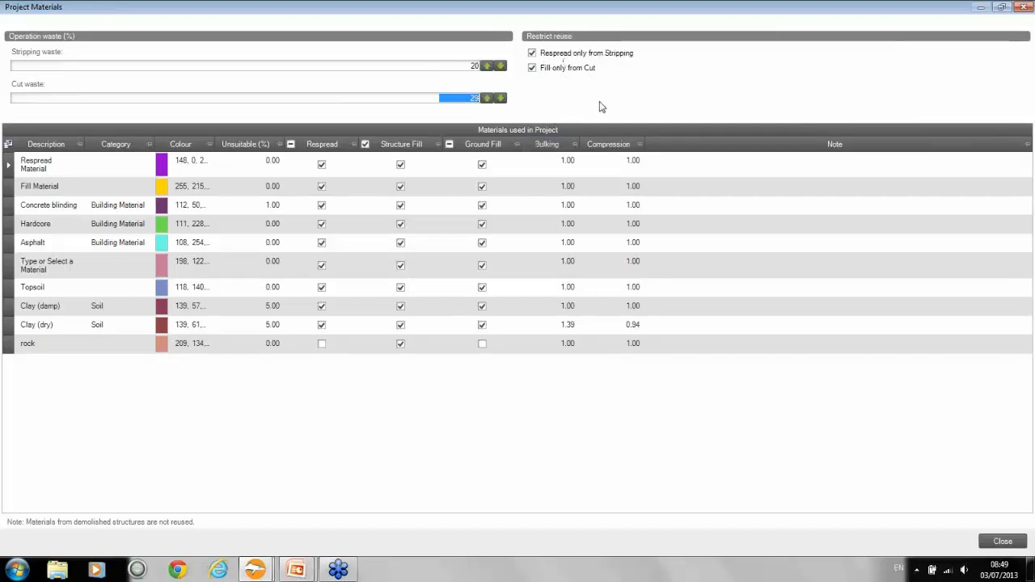
left_click(532, 68)
left_click(532, 53)
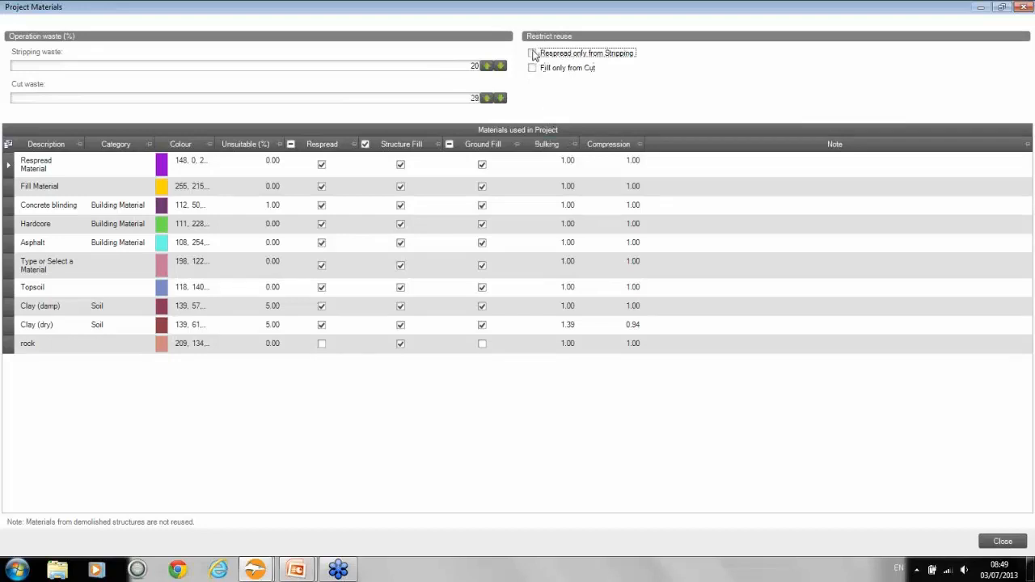
left_click(533, 53)
left_click(532, 68)
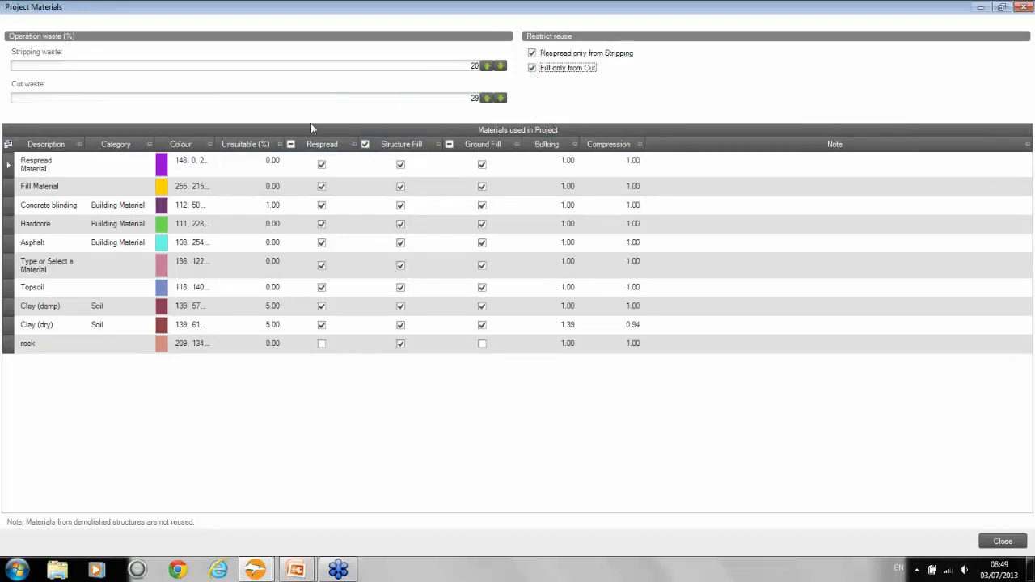
left_click(101, 207)
left_click(103, 183)
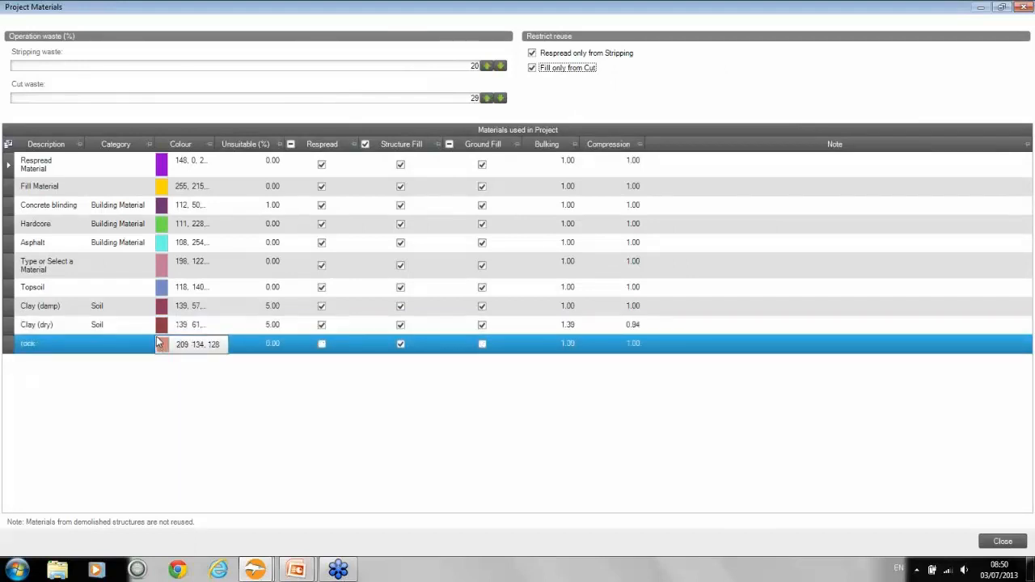
Step: Disallow Structure Fill reuse for all materials used in the project
left_click(365, 145)
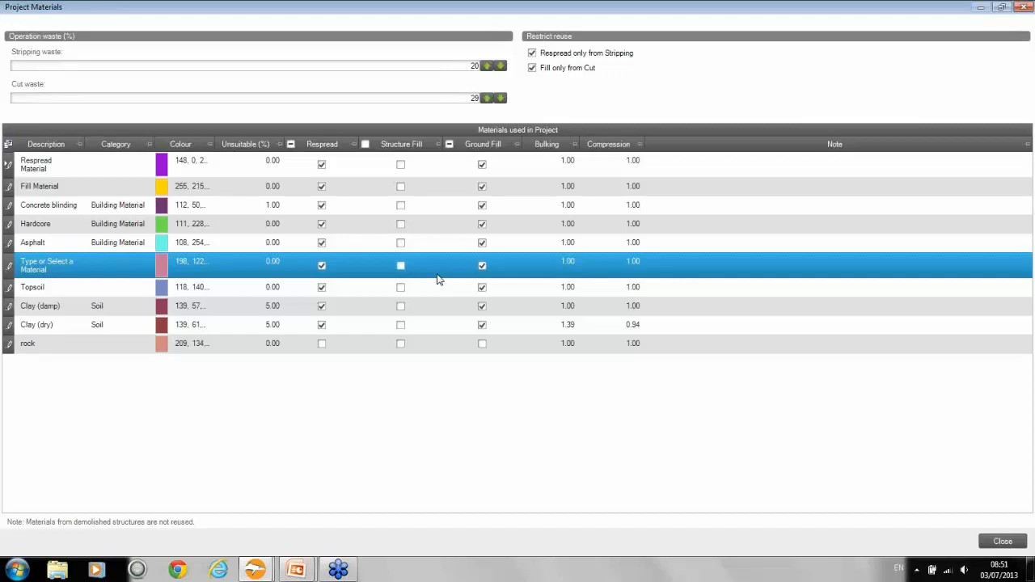
left_click(424, 242)
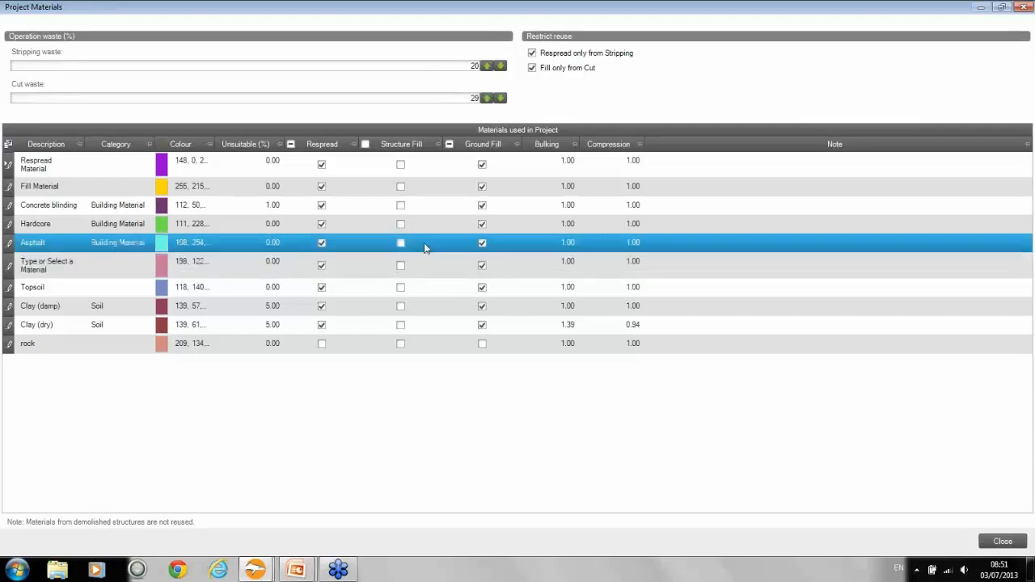
left_click(352, 229)
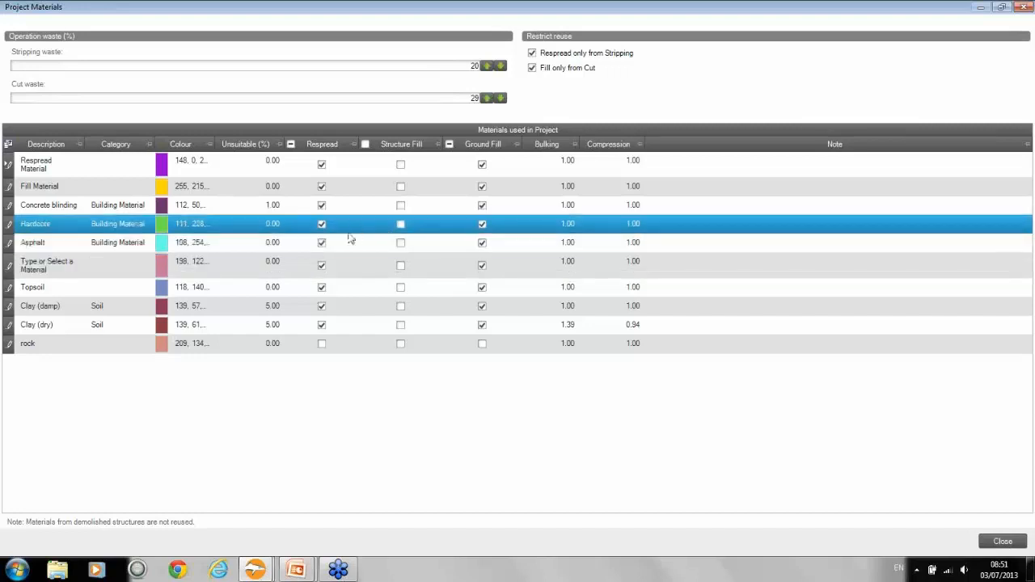
left_click(231, 174)
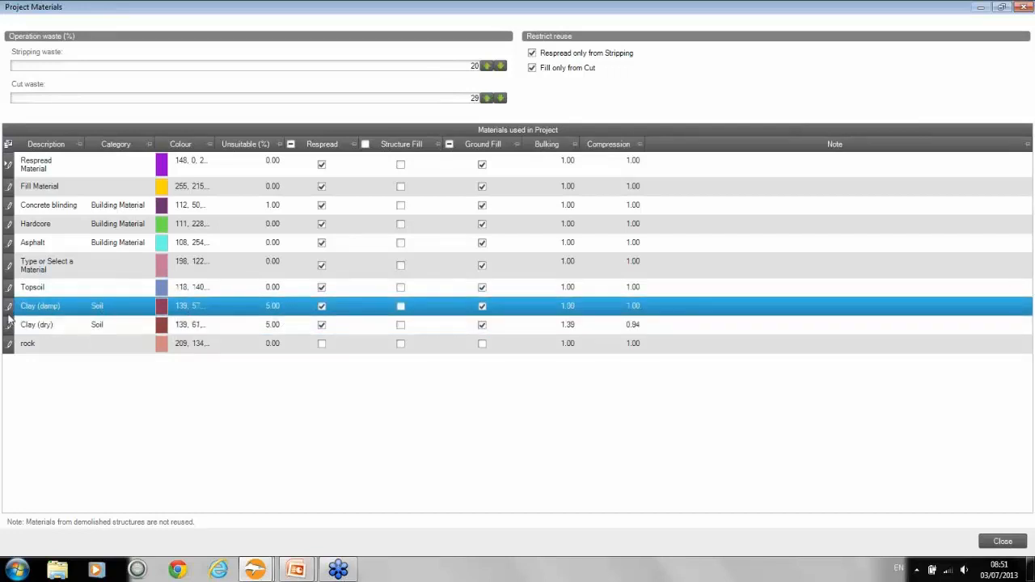
Step: Set Clay (damp) to 100% unsuitable and allow it as Structure Fill
left_click(273, 305)
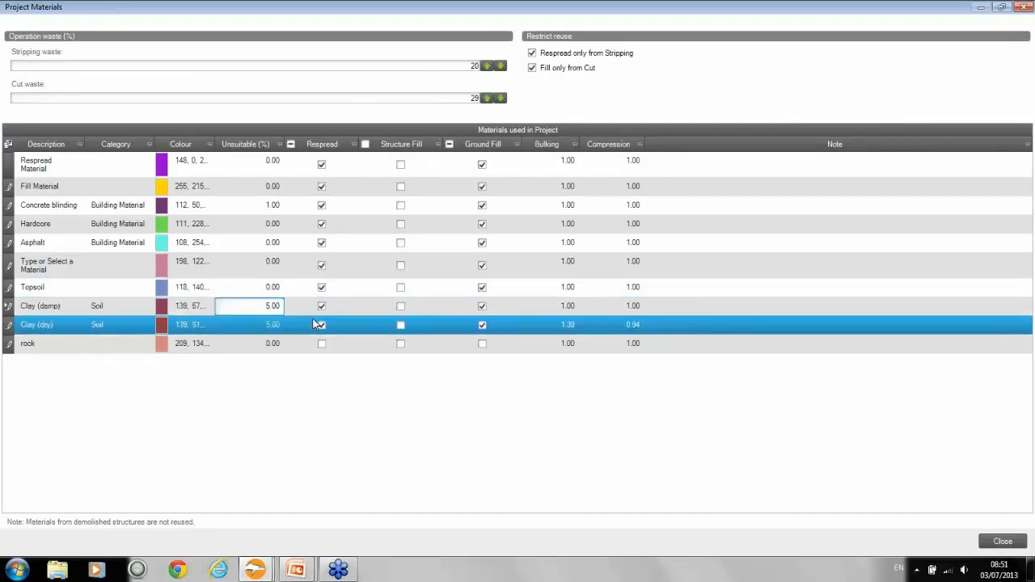
type("1")
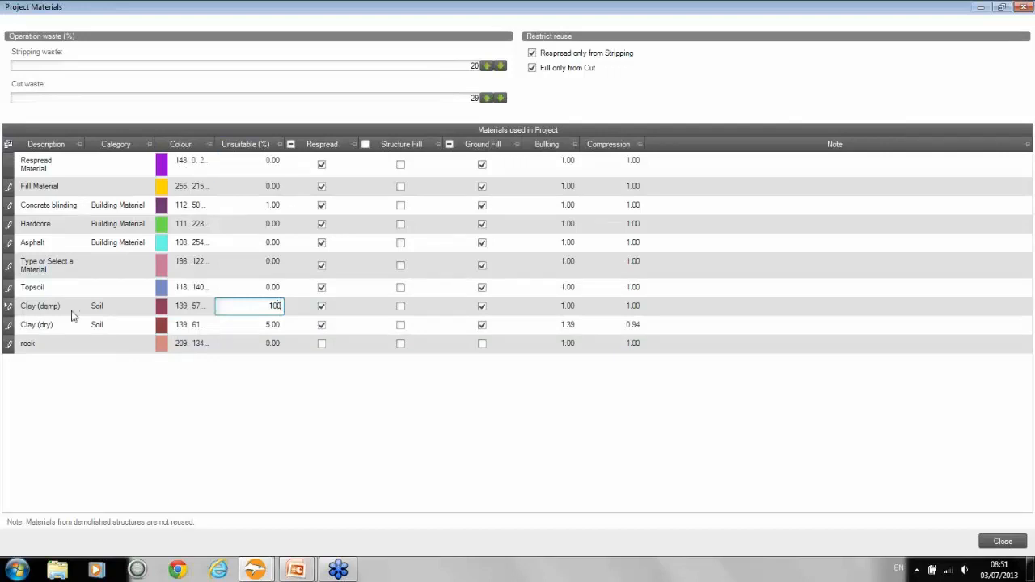
left_click(361, 308)
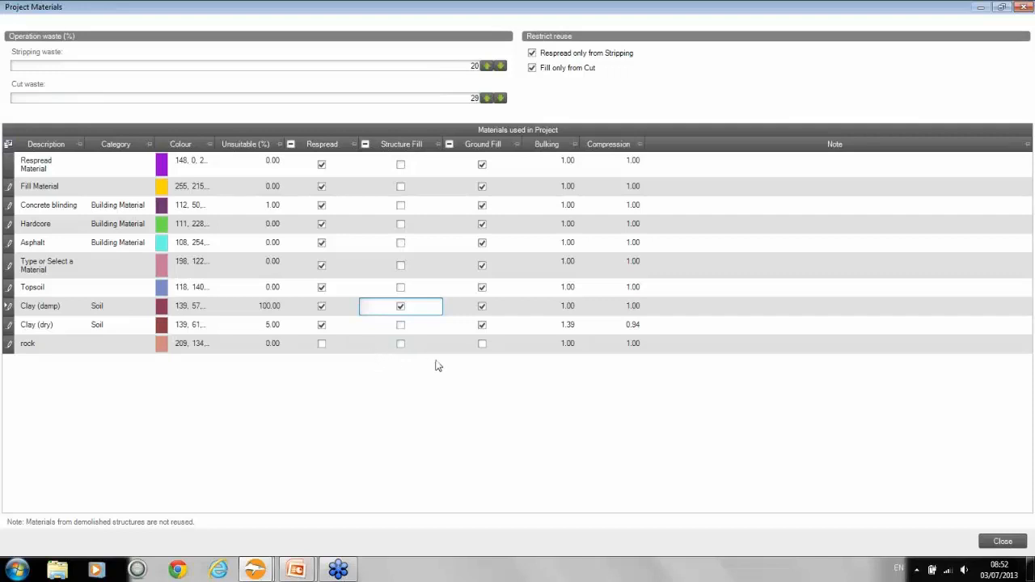
Step: Allow rock as Ground Fill and close the Project Materials
left_click(482, 346)
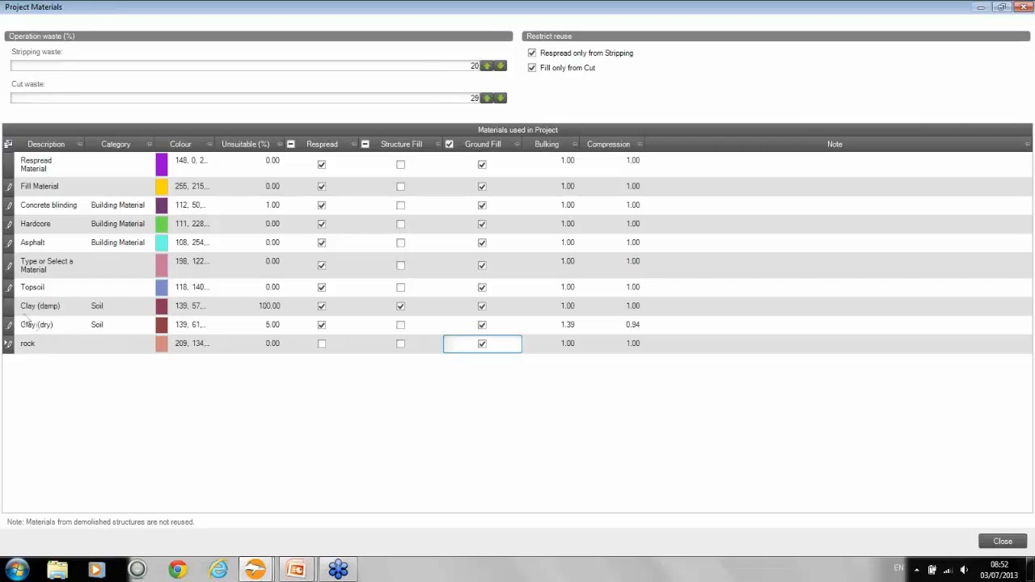
left_click(1005, 543)
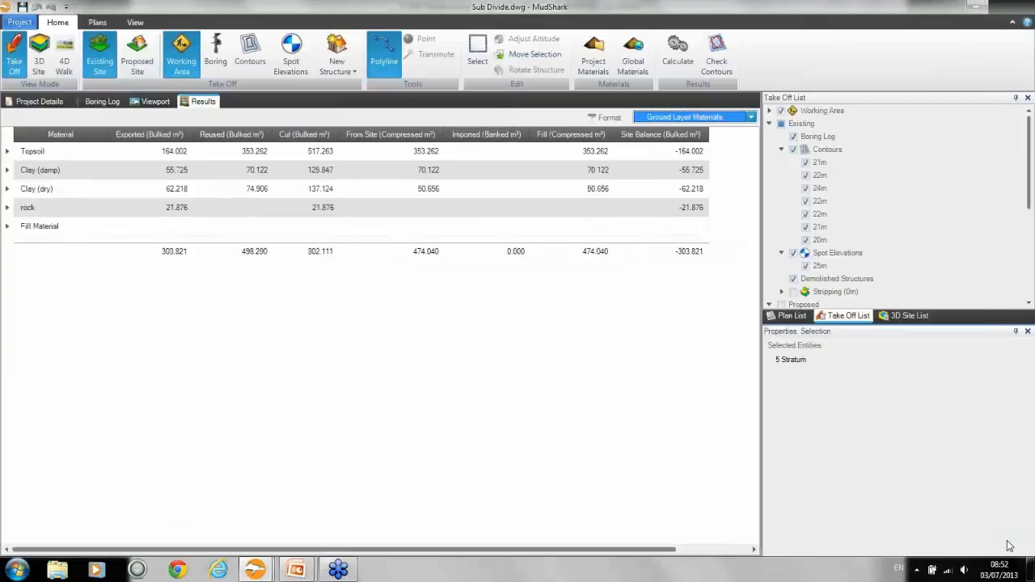
Step: Recalculate the project results and expand the strata breakdown for rock
left_click(678, 55)
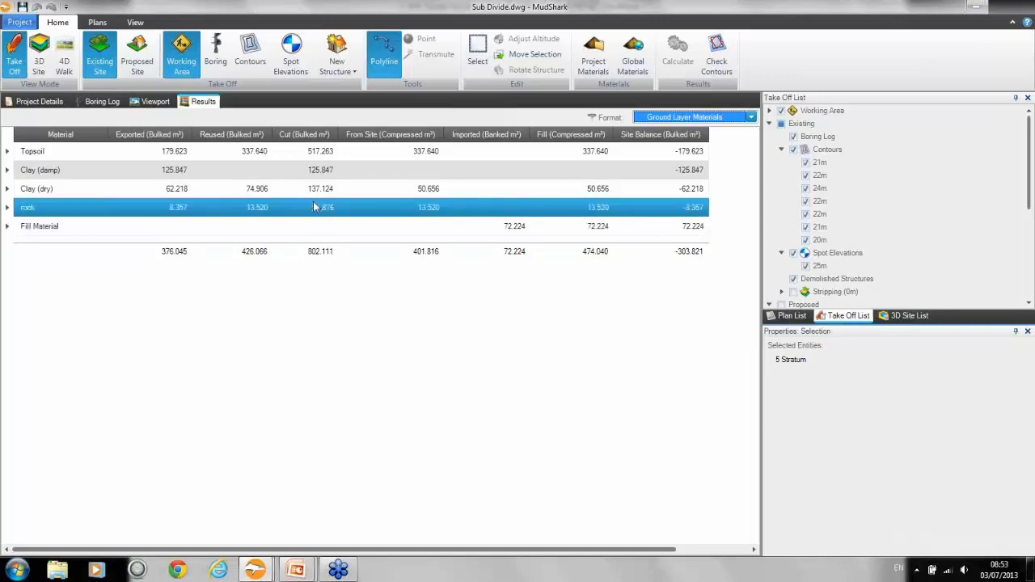
left_click(7, 207)
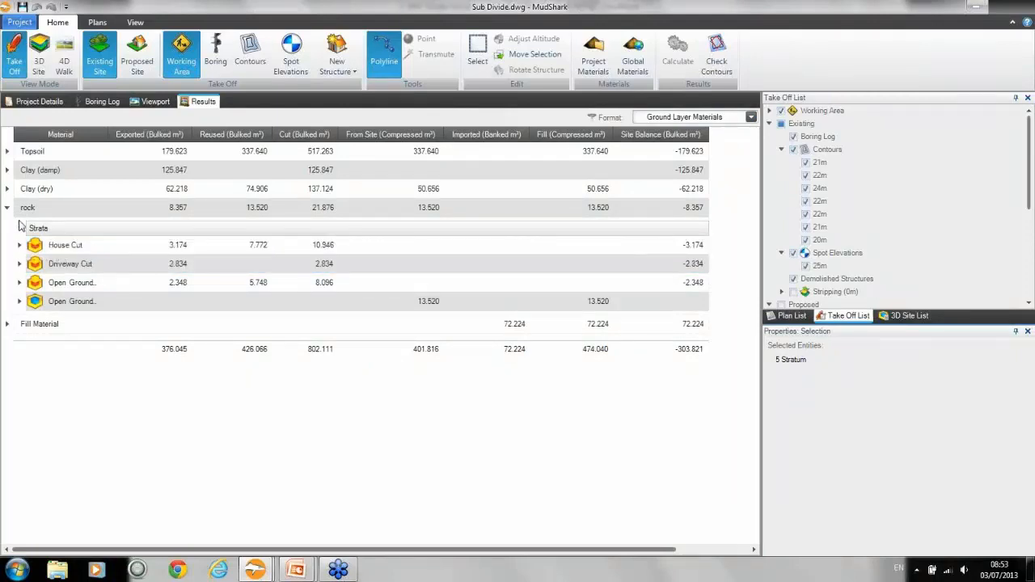
Step: Show the results by All Strata Operations and expand the materials under Open Ground Fill
left_click(740, 117)
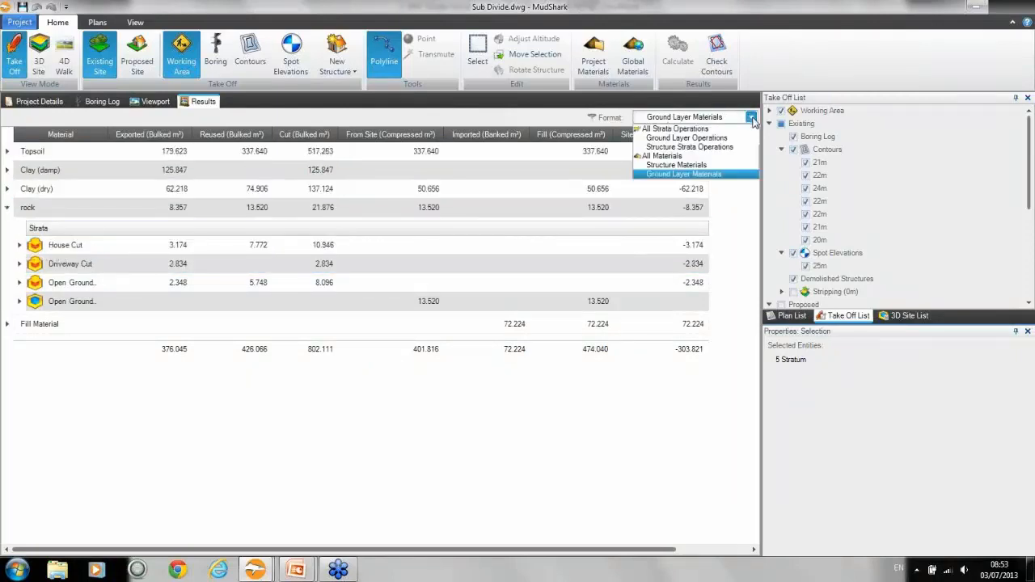
left_click(701, 128)
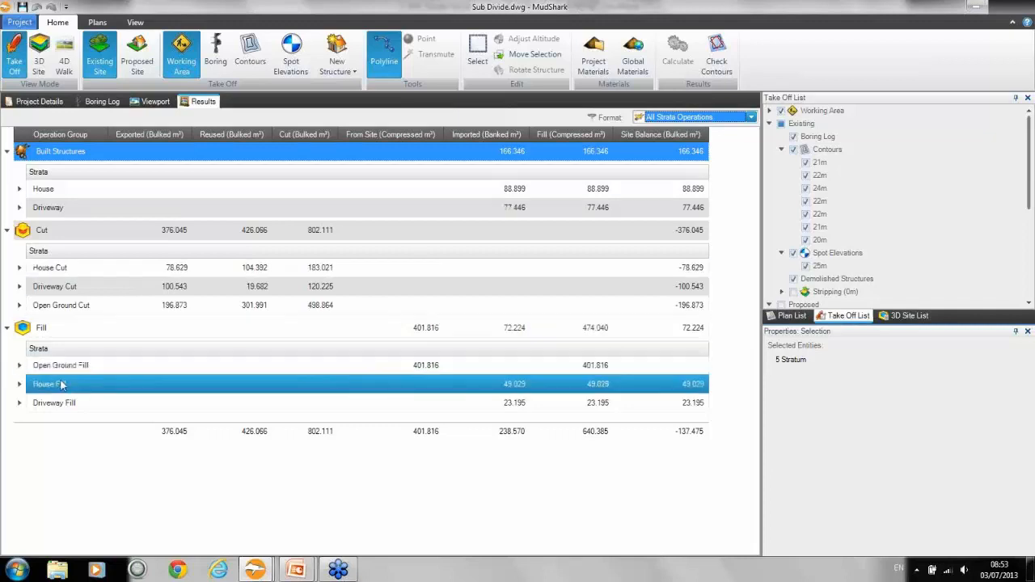
left_click(18, 366)
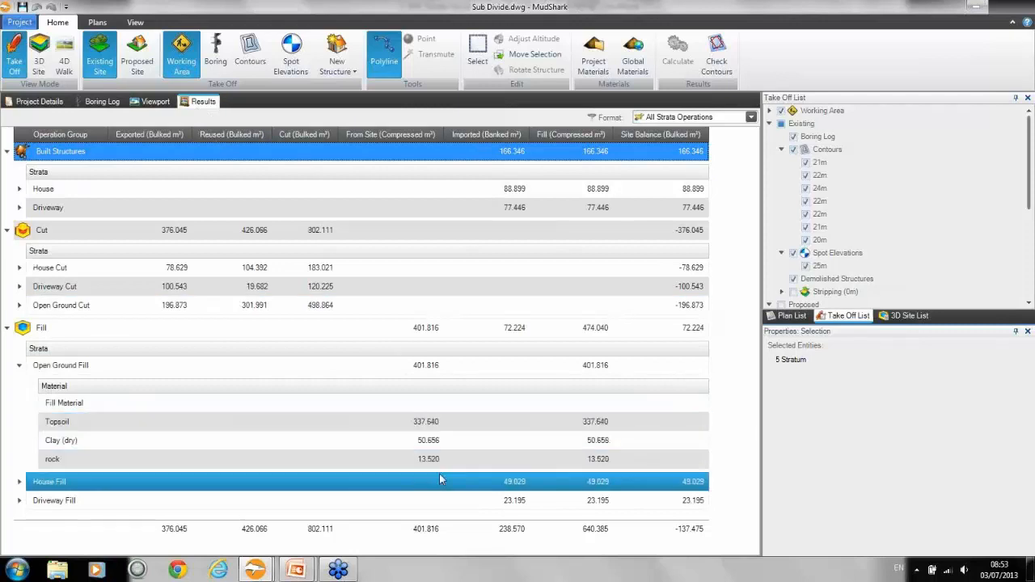
Step: Display the proposed site as a 3D model
left_click(154, 102)
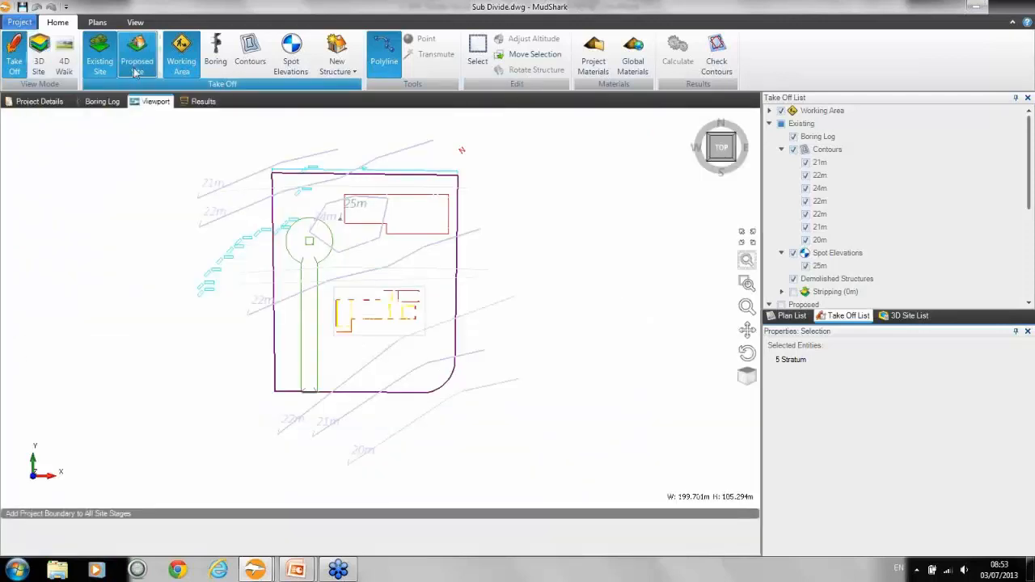
left_click(136, 71)
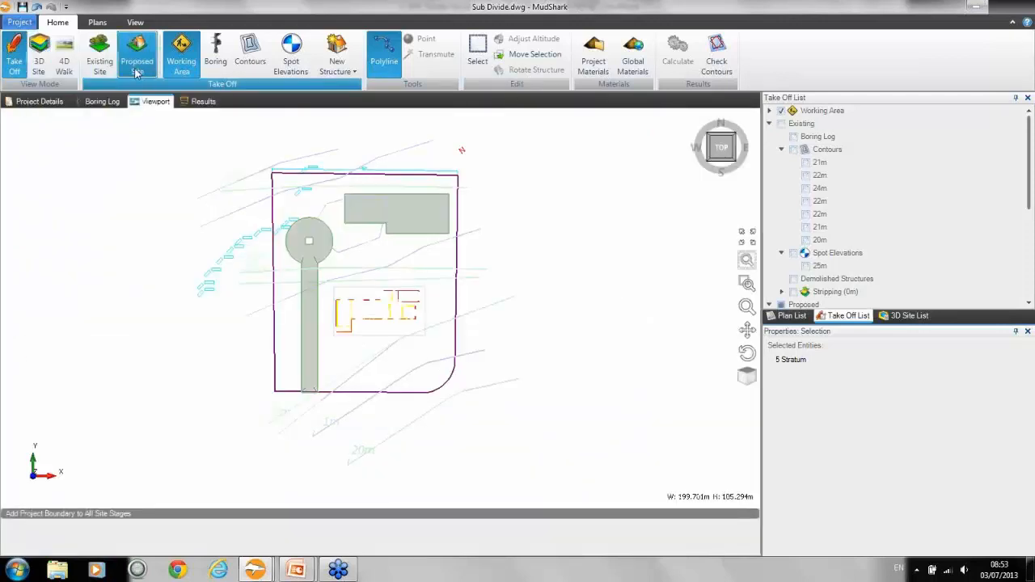
left_click(38, 65)
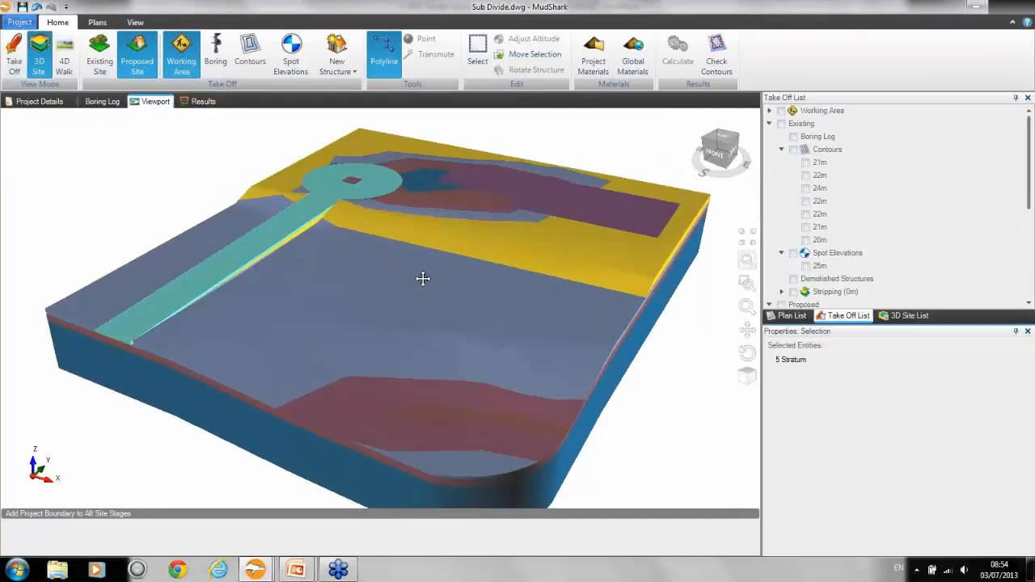
middle_click_drag(423, 278, 423, 271)
Step: Isolate Open Ground Fill in the proposed 3D site, then show the Remainder ground layers with it
left_click(909, 315)
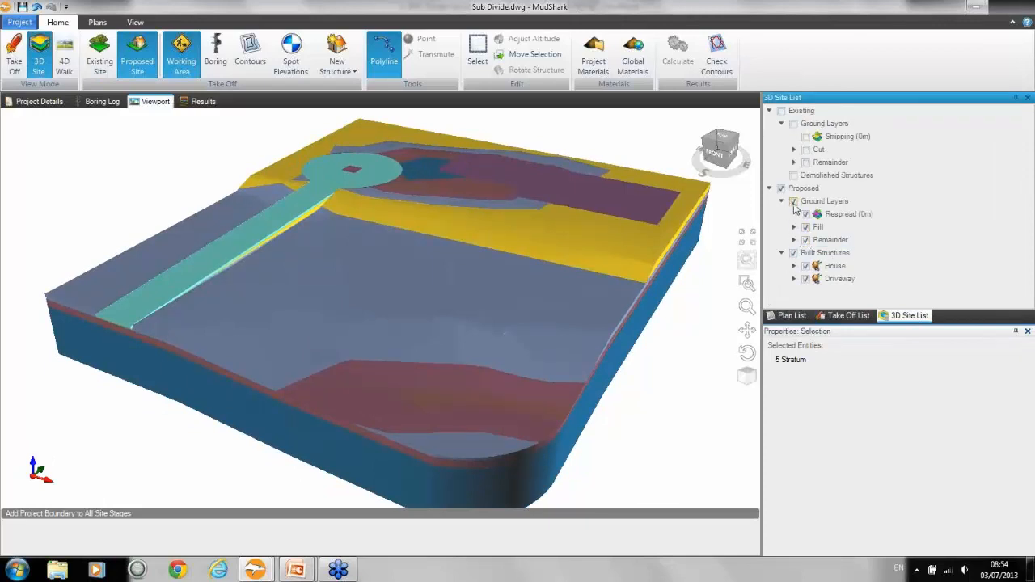
left_click(795, 227)
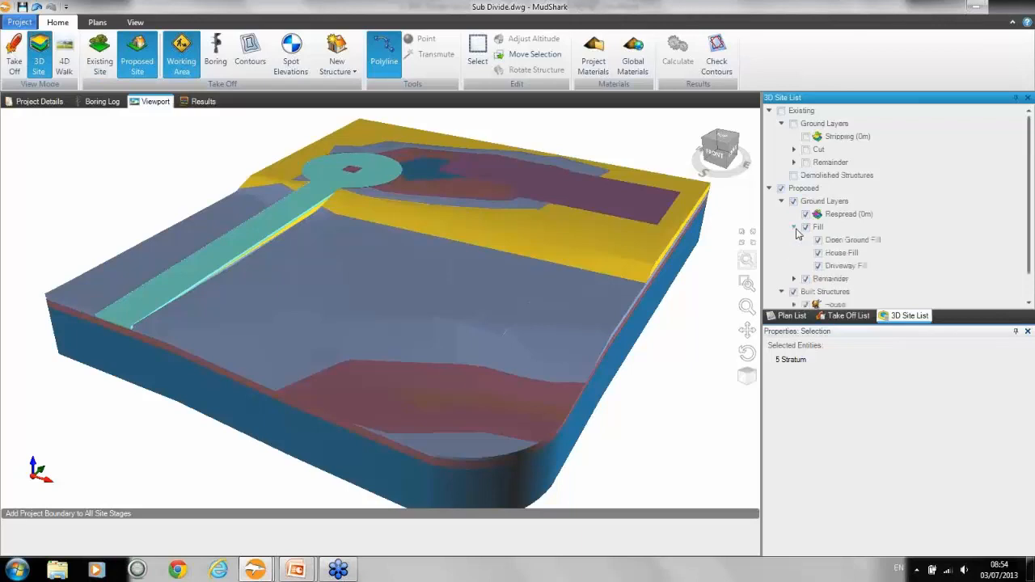
left_click(824, 246)
left_click(781, 188)
left_click(819, 241)
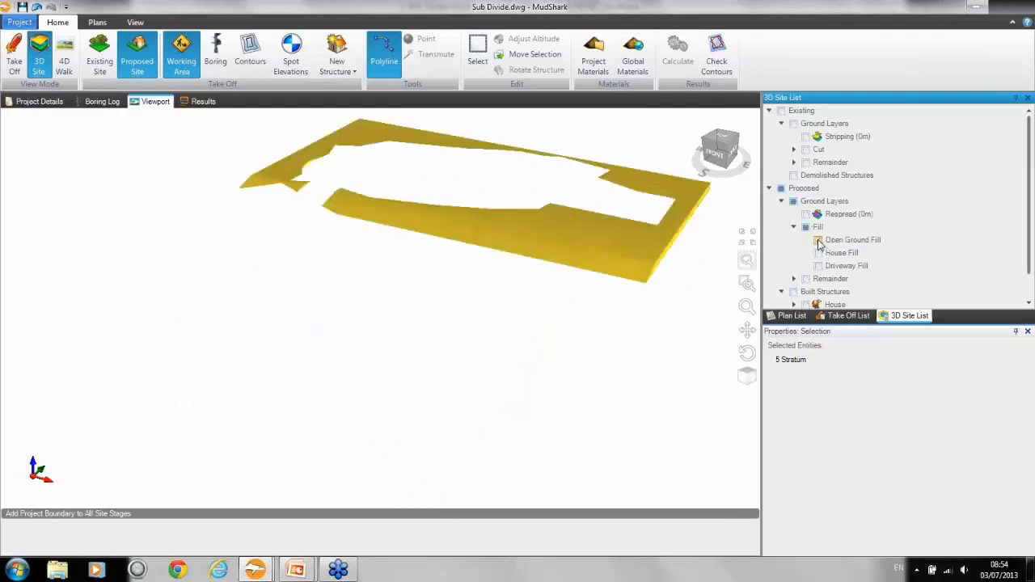
middle_click_drag(636, 234, 593, 281)
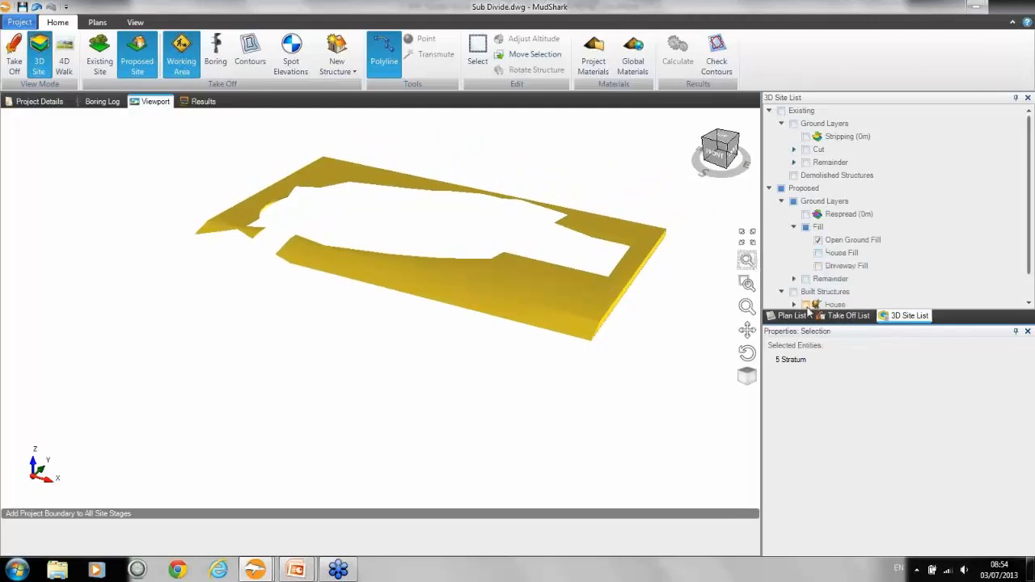
left_click(806, 279)
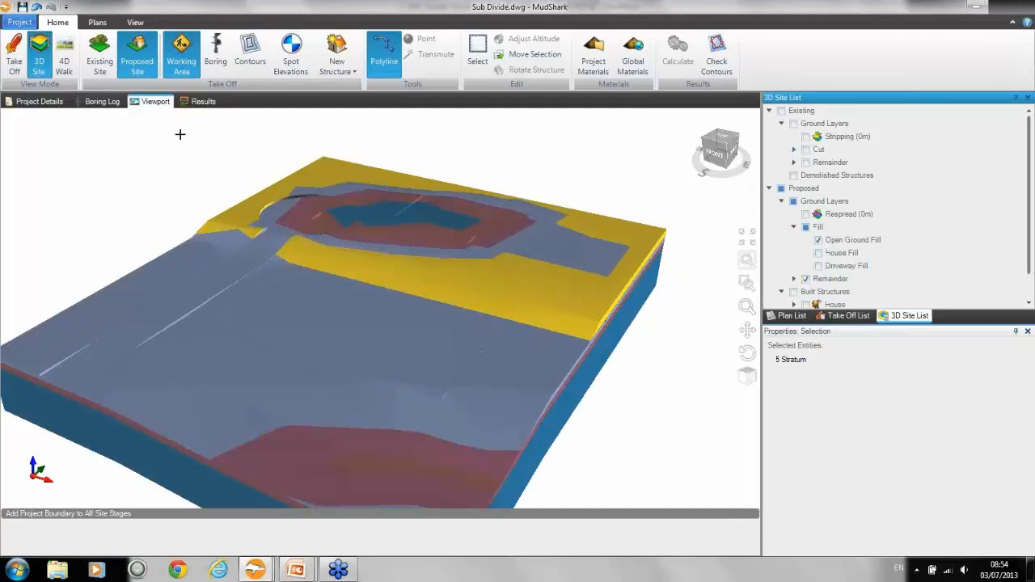
Step: Review the cut and fill operation groups in the results, dismissing the Windows performance notification
left_click(204, 102)
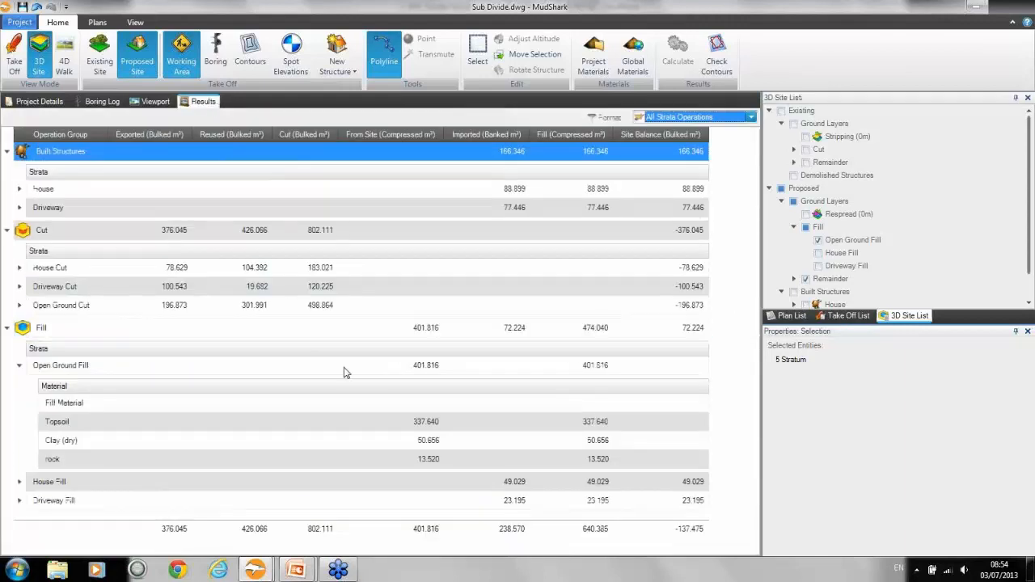
left_click(379, 402)
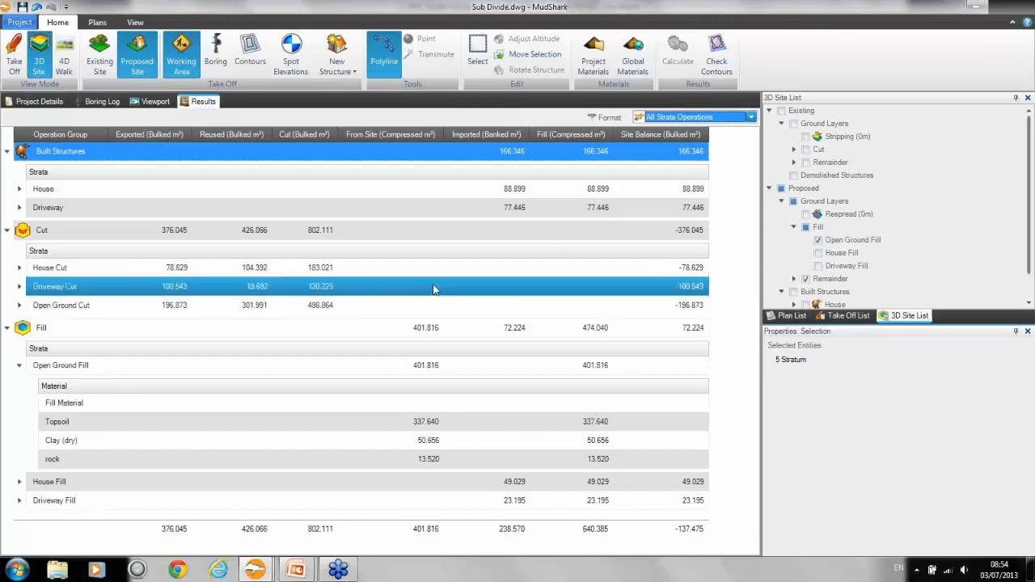
left_click(432, 238)
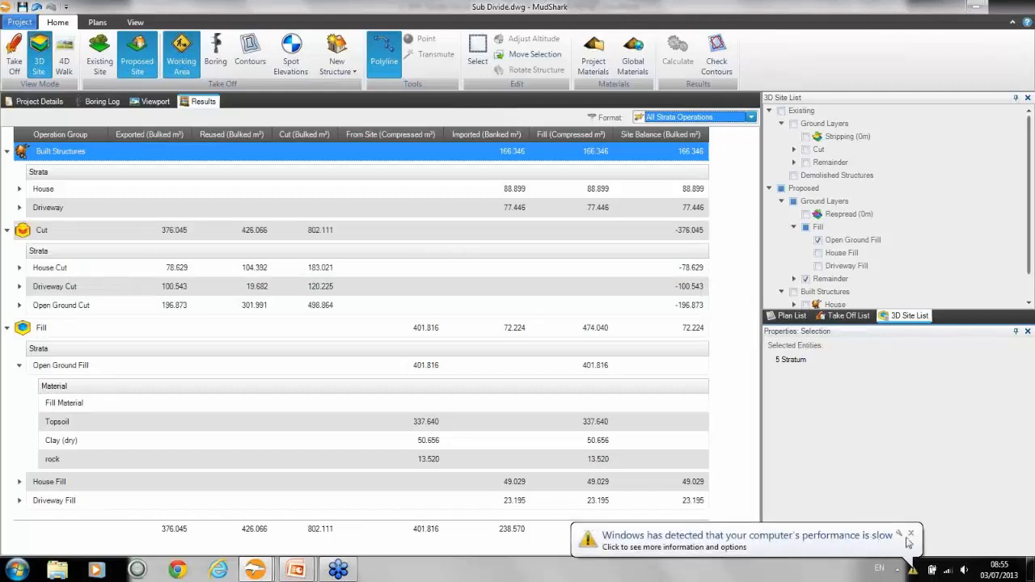
left_click(911, 535)
left_click(436, 295)
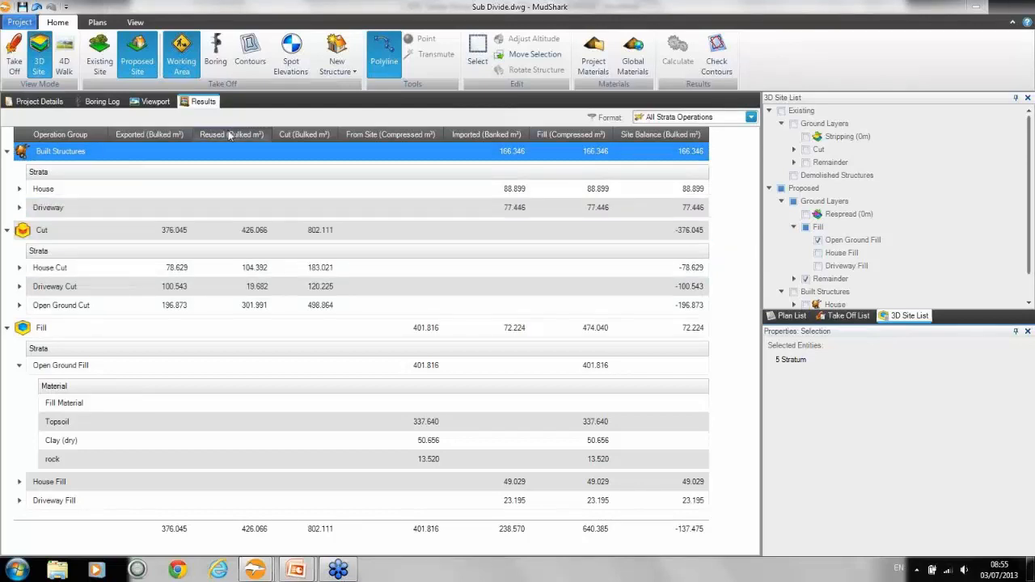
Step: Switch to the MudShark 4D Walkthrough project and display its proposed site in 3D
mouse_move(255, 570)
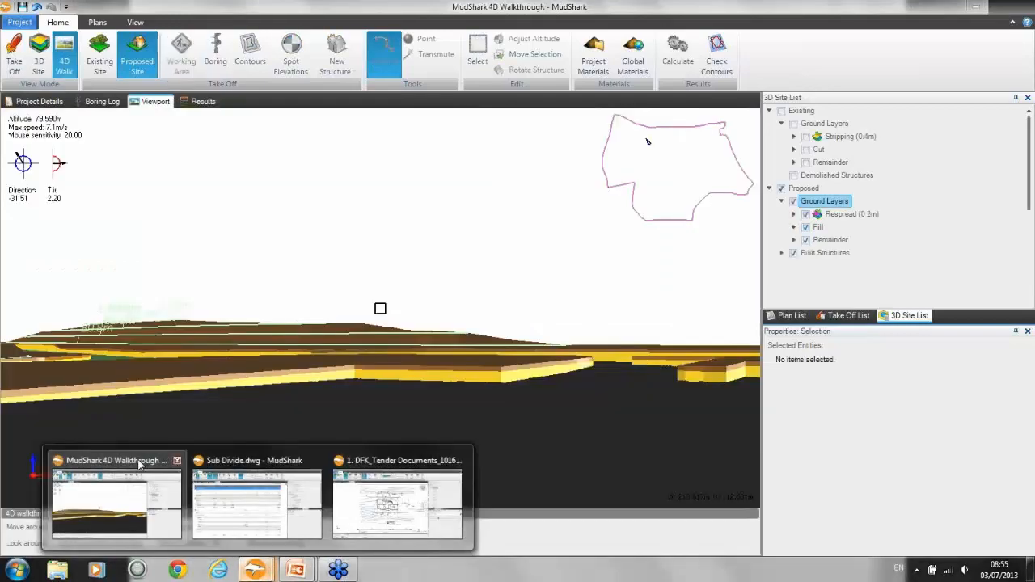
left_click(139, 463)
left_click(39, 55)
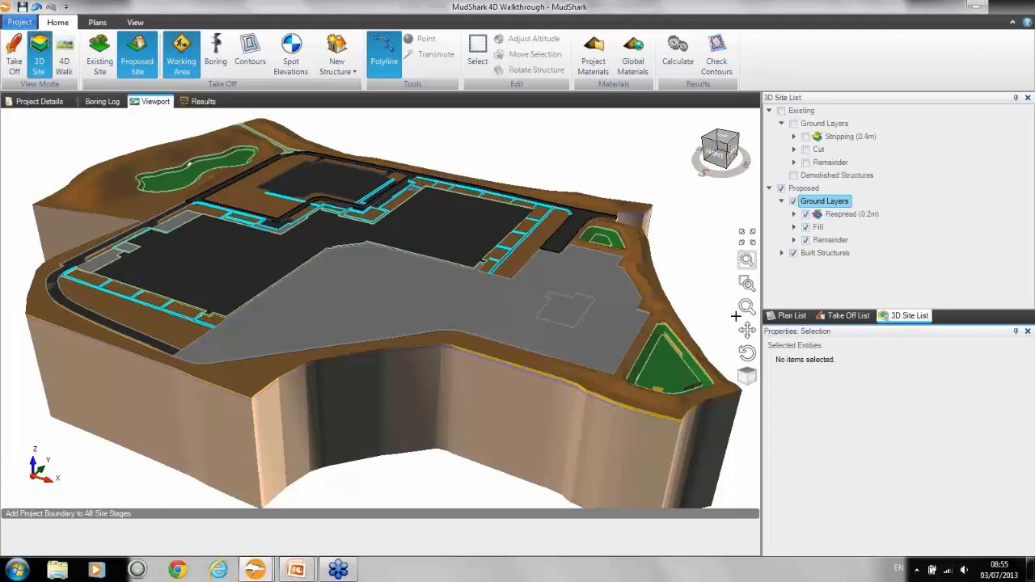
Step: Examine the 4D Walkthrough site model with the view cube from the top, the front and several angled orientations
left_click(718, 156)
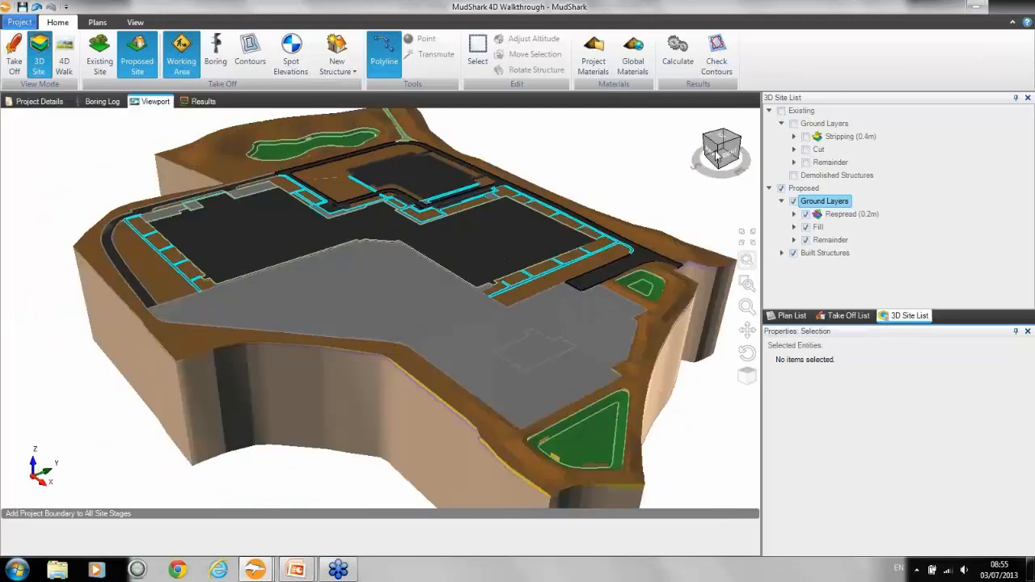
left_click_drag(716, 156, 729, 139)
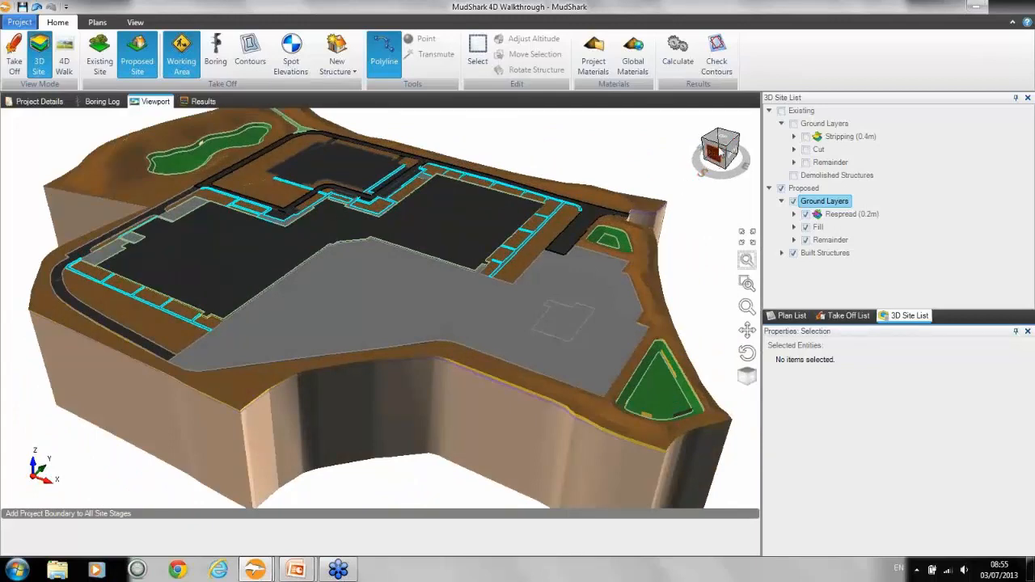
left_click(722, 142)
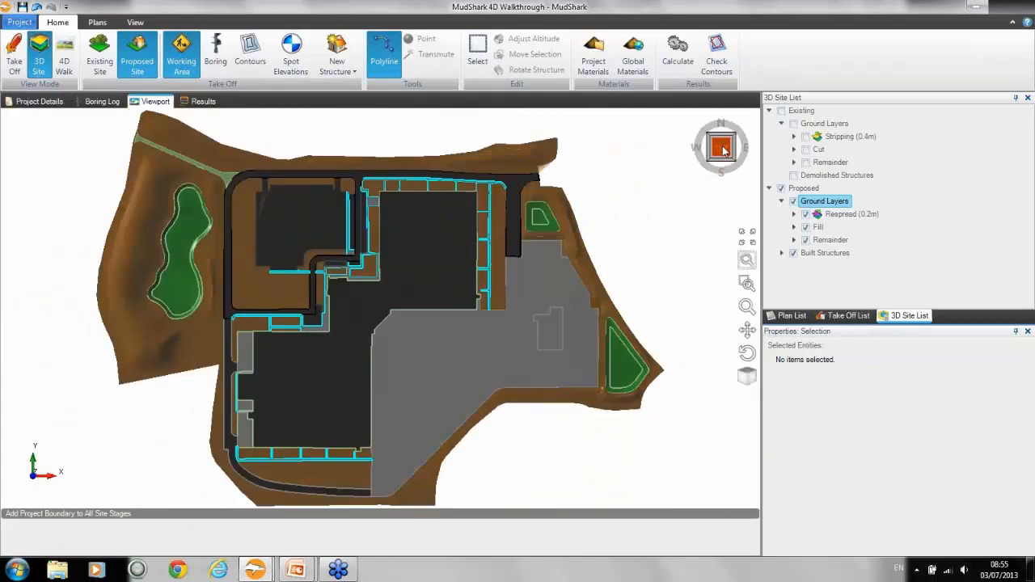
left_click(737, 164)
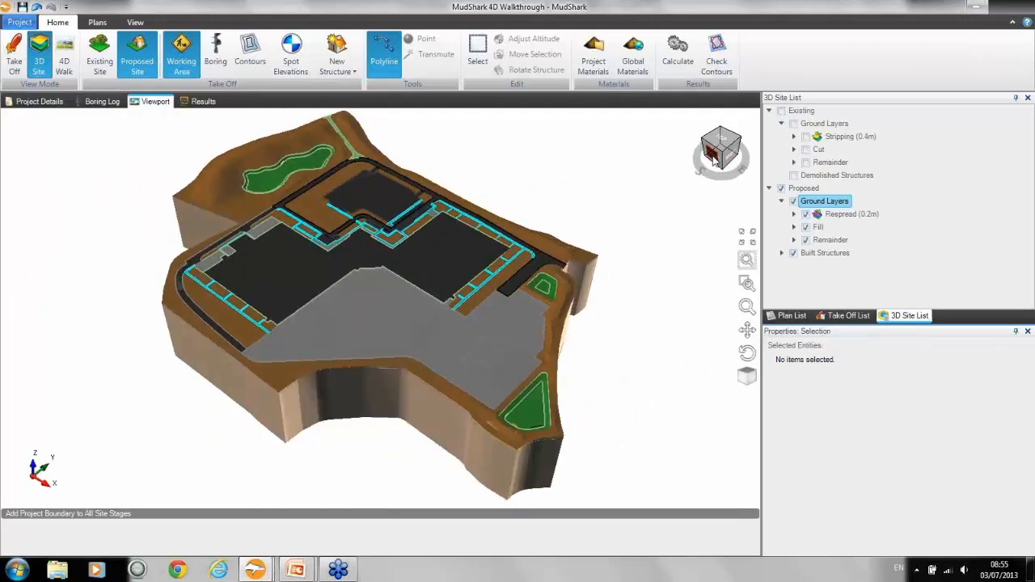
left_click(712, 168)
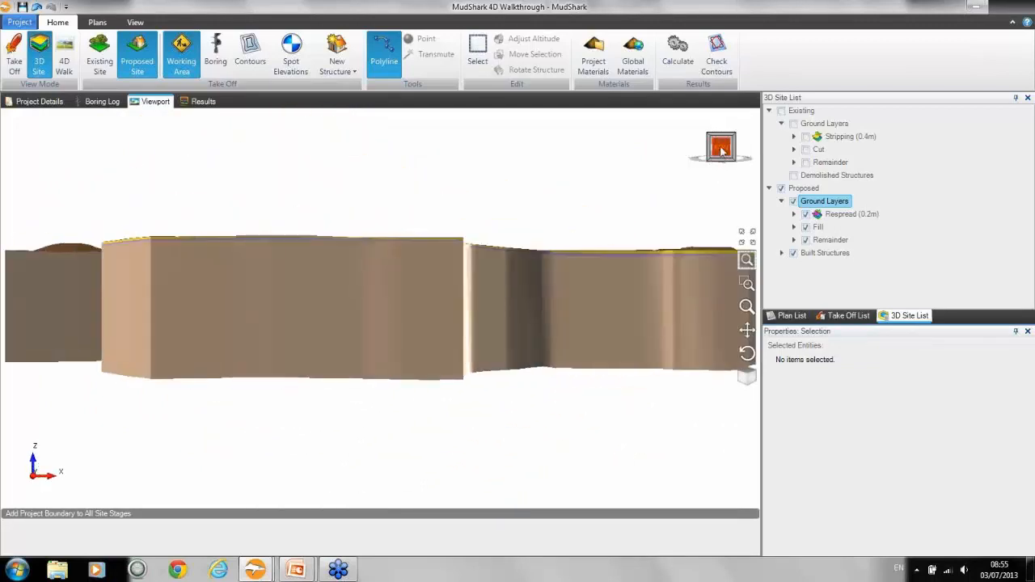
left_click(721, 142)
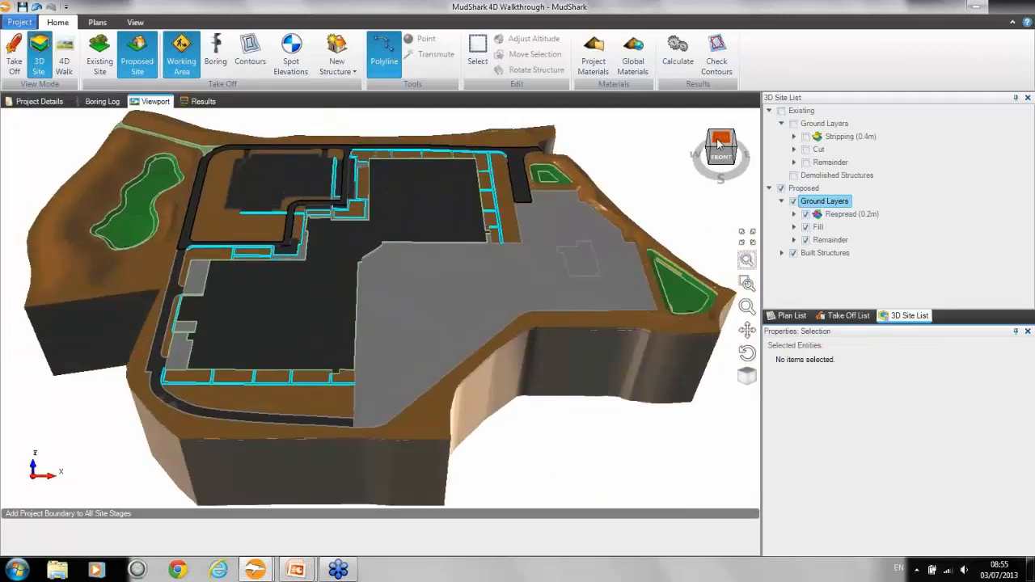
left_click(735, 151)
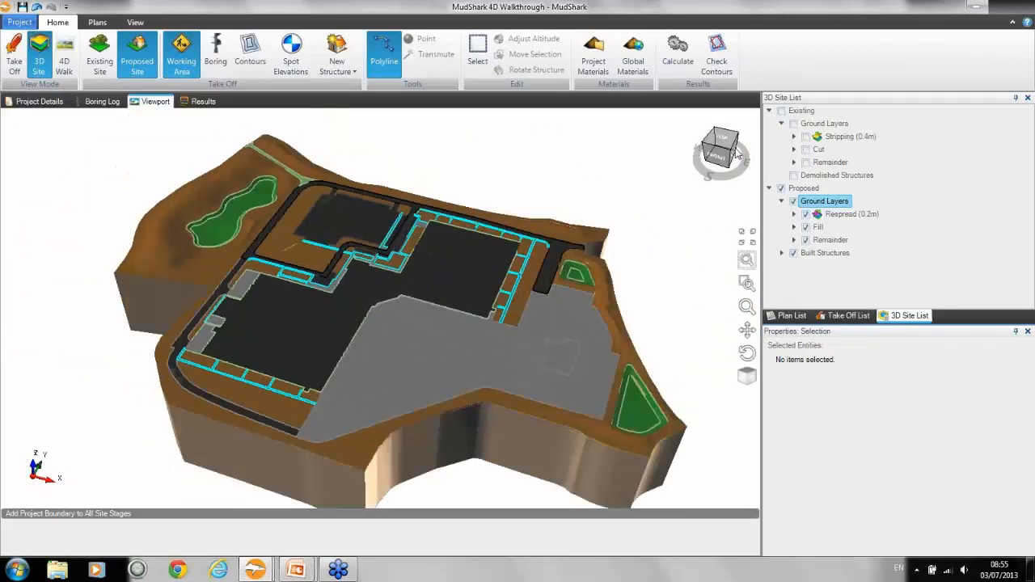
left_click_drag(741, 143, 598, 168)
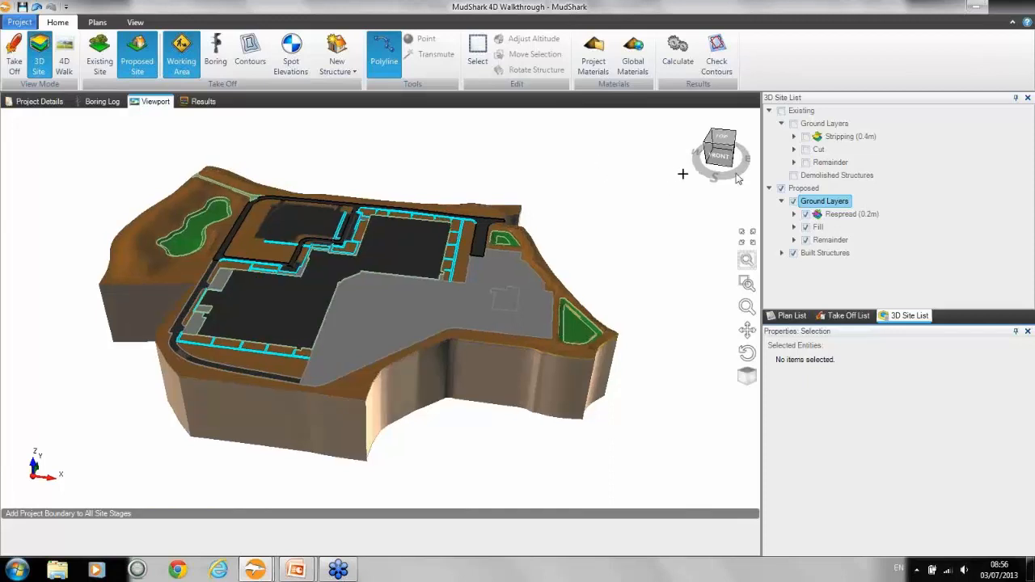
left_click(733, 147)
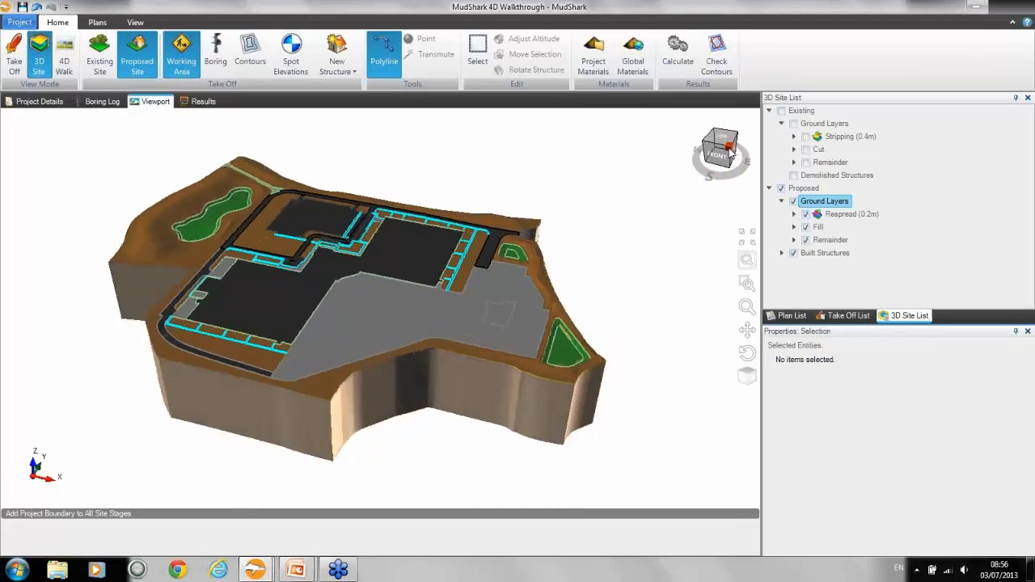
mouse_move(734, 145)
left_mouse_down()
mouse_move(756, 139)
mouse_move(731, 149)
left_mouse_up()
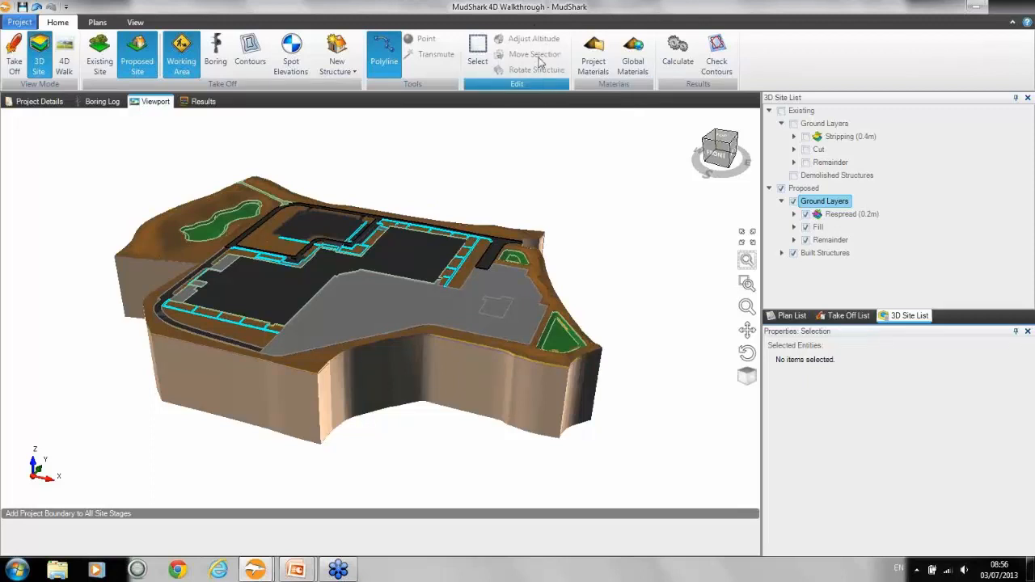
left_click(478, 55)
Step: Return to the Sub Divide project and show its proposed site in the Take Off view
mouse_move(269, 560)
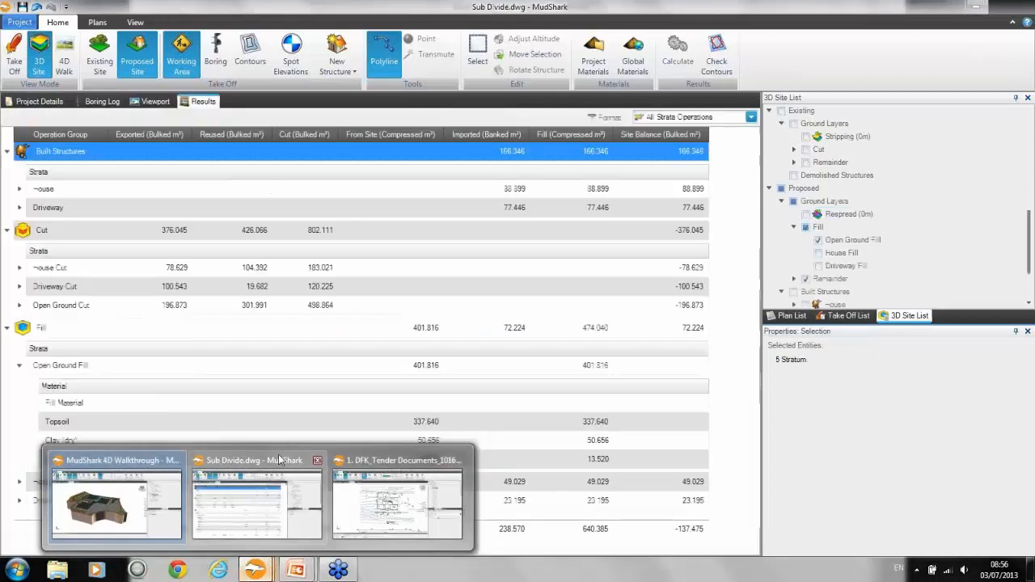
left_click(280, 460)
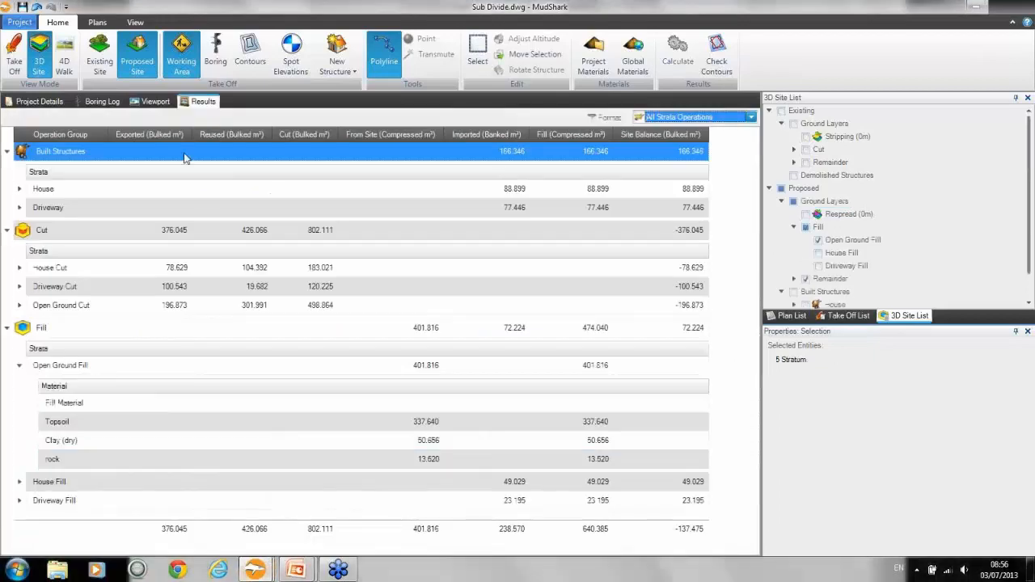
left_click(154, 101)
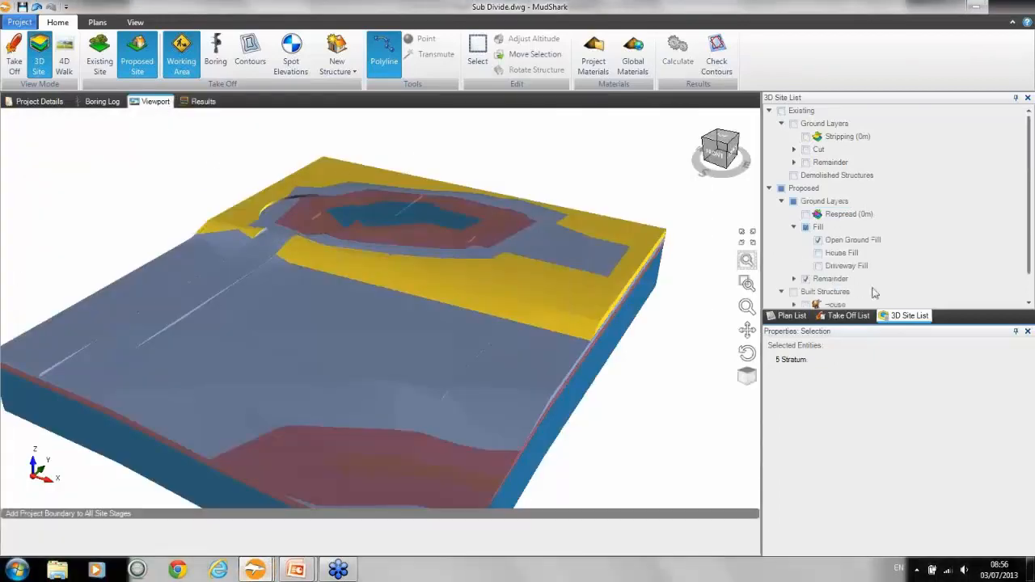
left_click(13, 63)
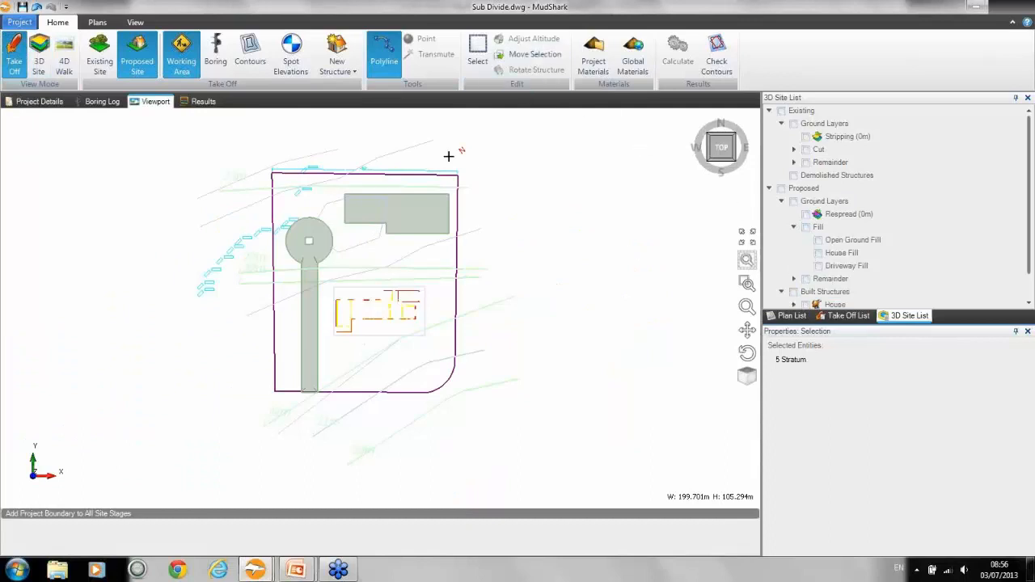
Step: Rotate the house structure counterclockwise in three increments of 5 degrees
scroll(412, 220, "up", 5)
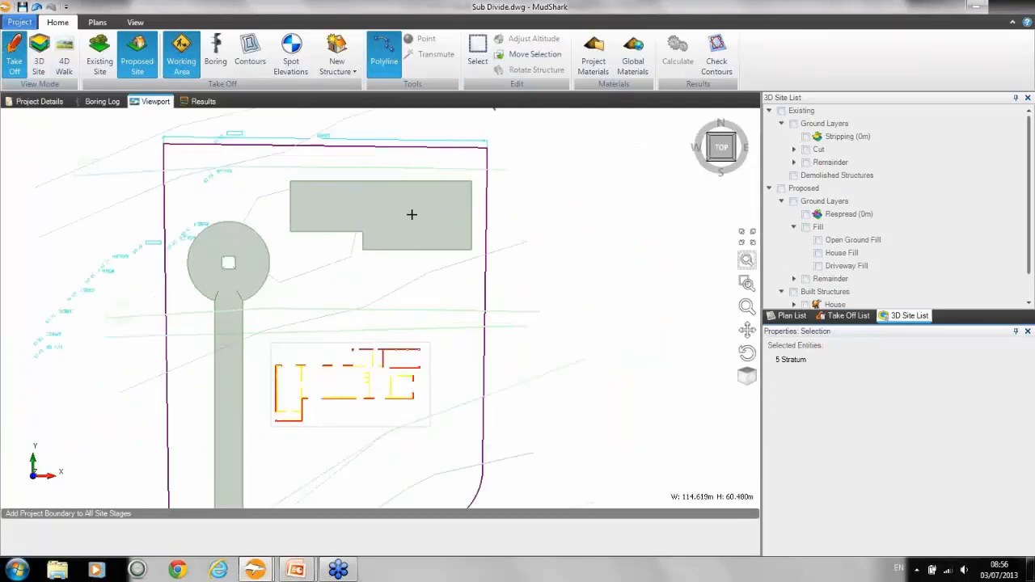
left_click(793, 316)
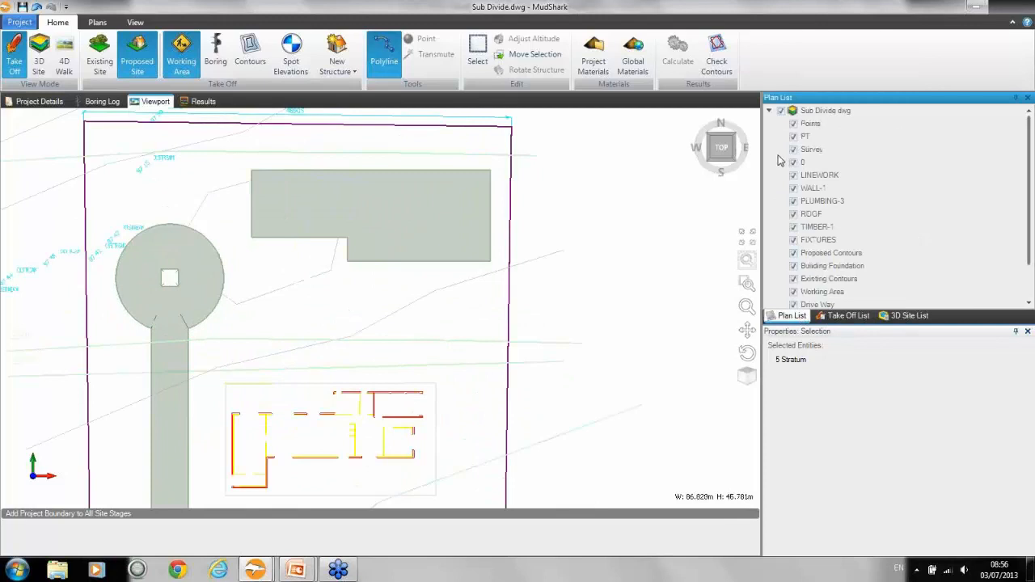
left_click(478, 58)
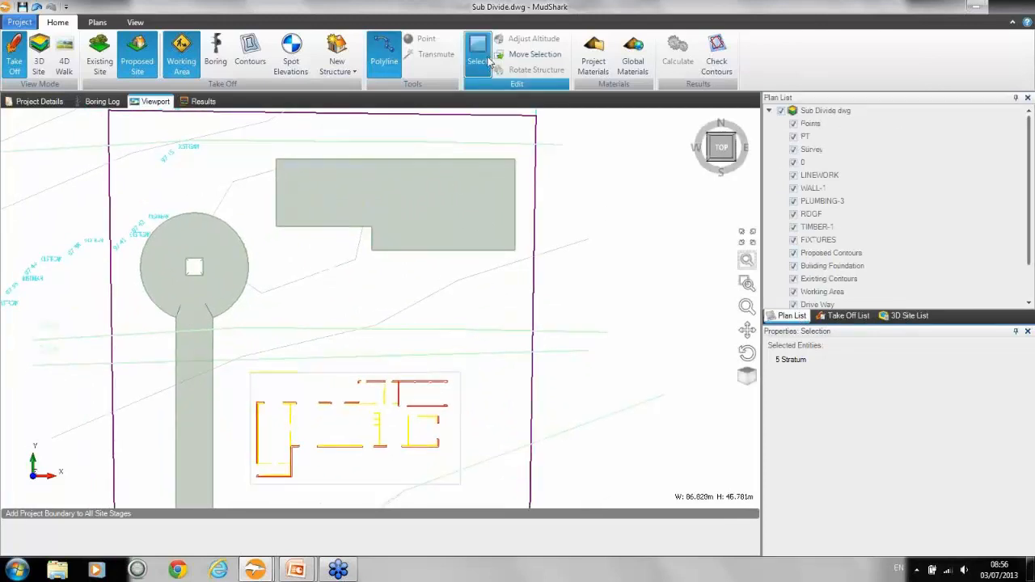
left_click(489, 204)
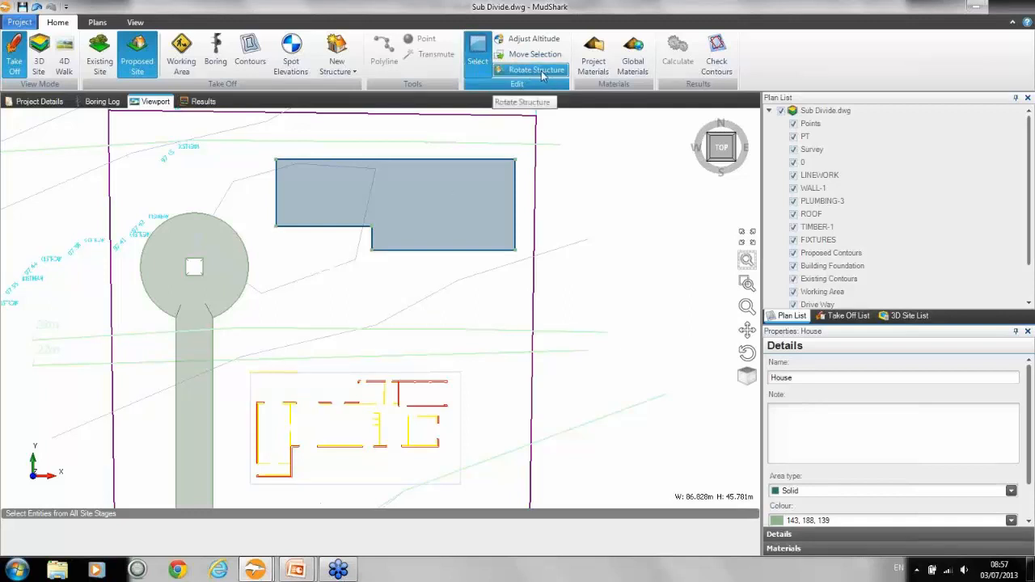
left_click(541, 71)
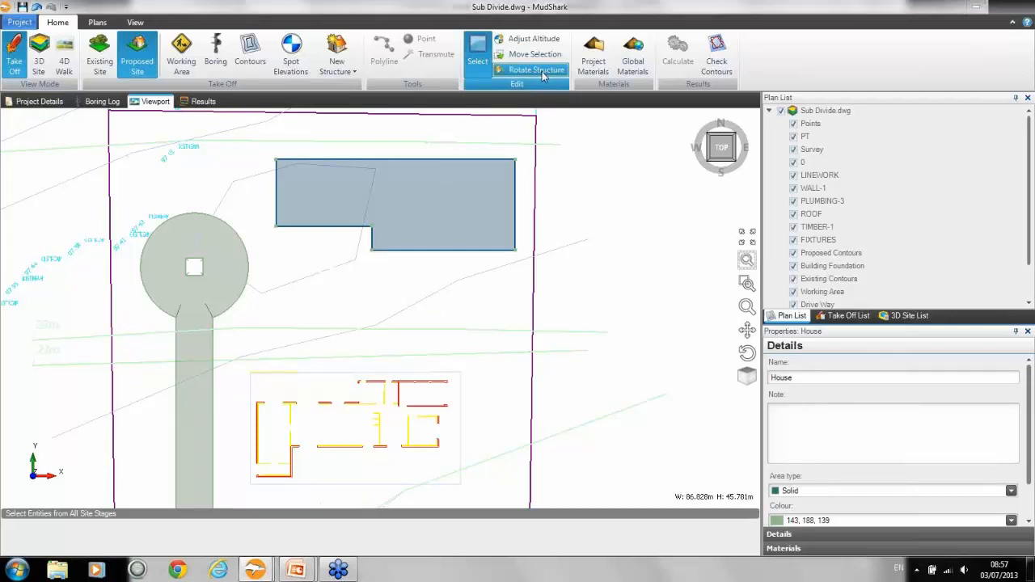
left_click_drag(502, 217, 528, 191)
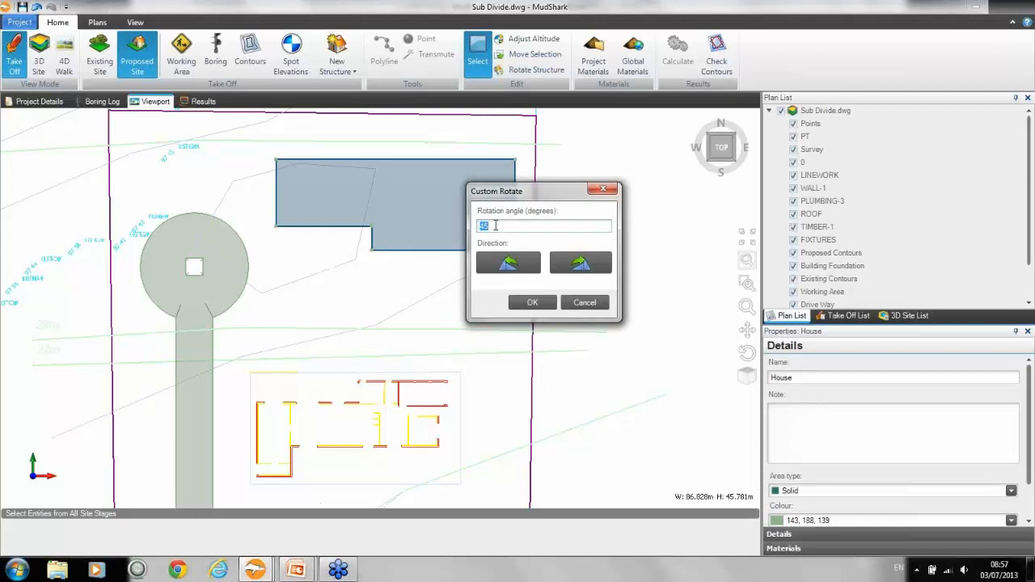
type("5")
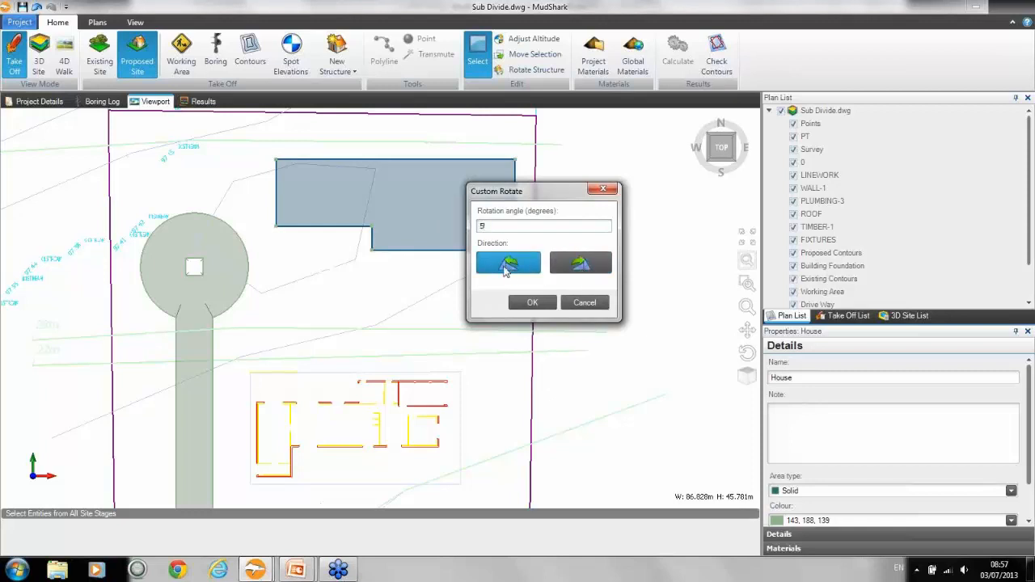
left_click(508, 265)
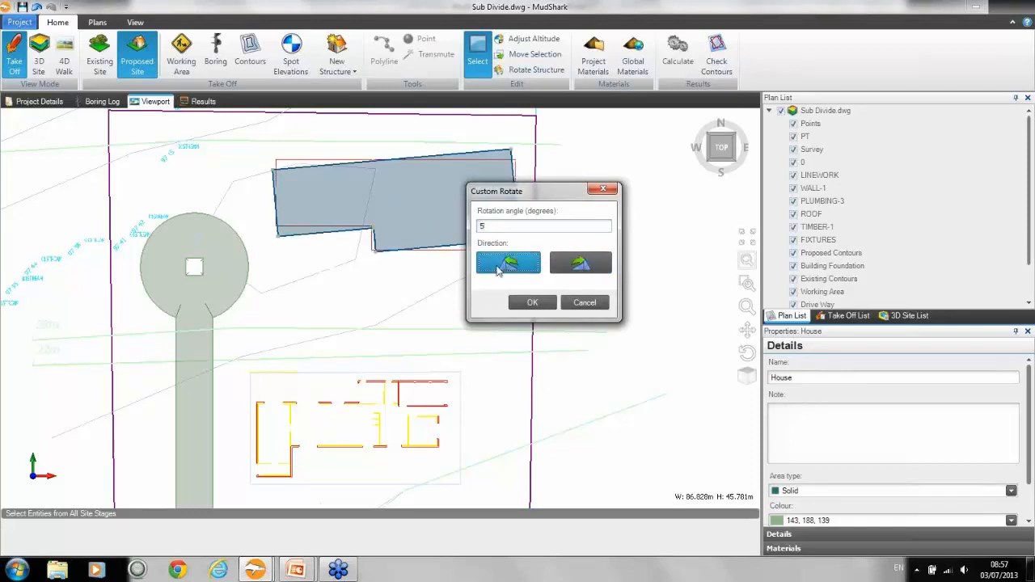
left_click(507, 267)
left_click(508, 267)
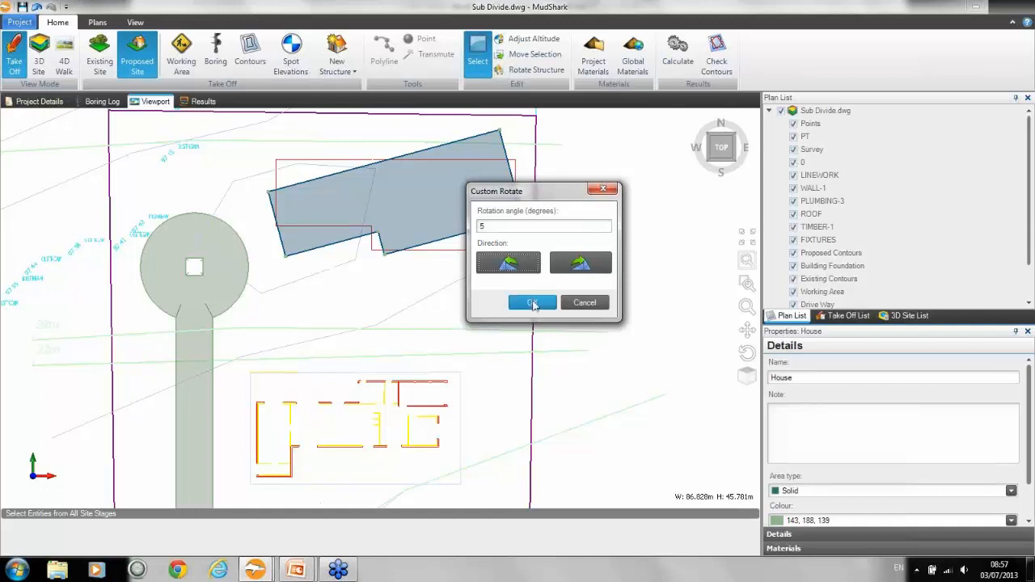
left_click(536, 302)
Step: Recalculate the project and display the proposed ground layers, fills and built structures in the 3D site
left_click(680, 48)
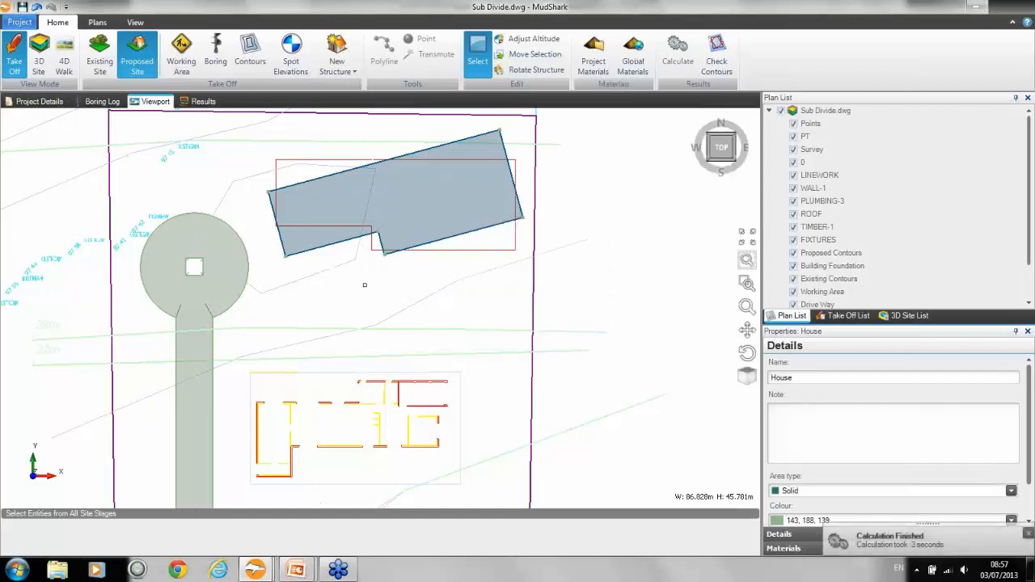
left_click(38, 55)
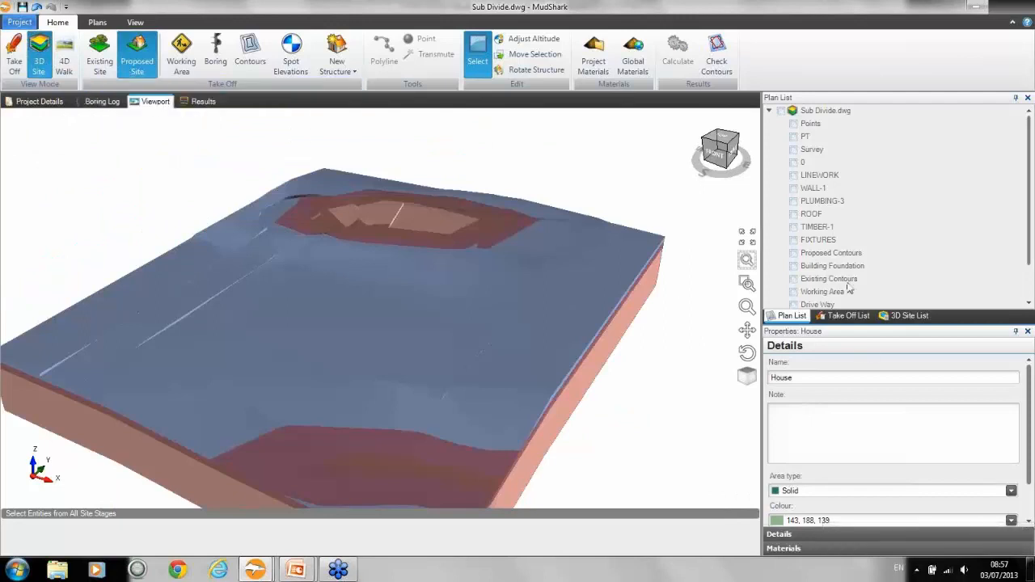
left_click(911, 317)
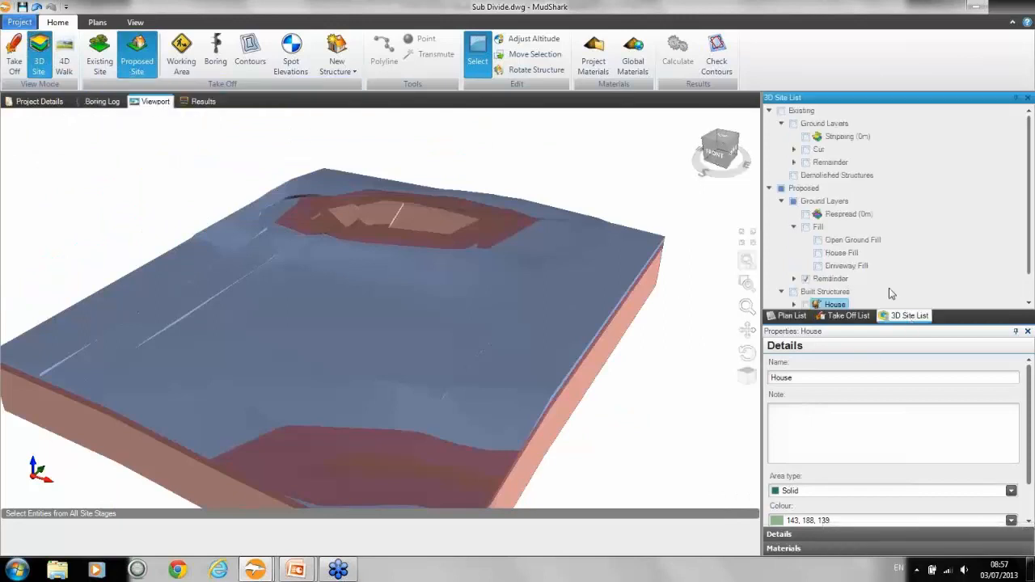
left_click(806, 227)
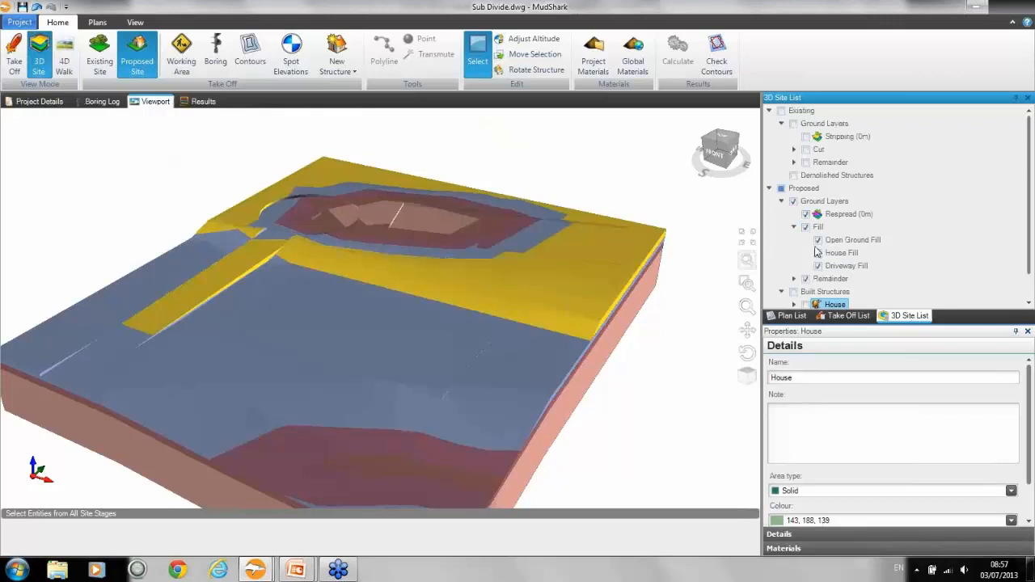
left_click(794, 292)
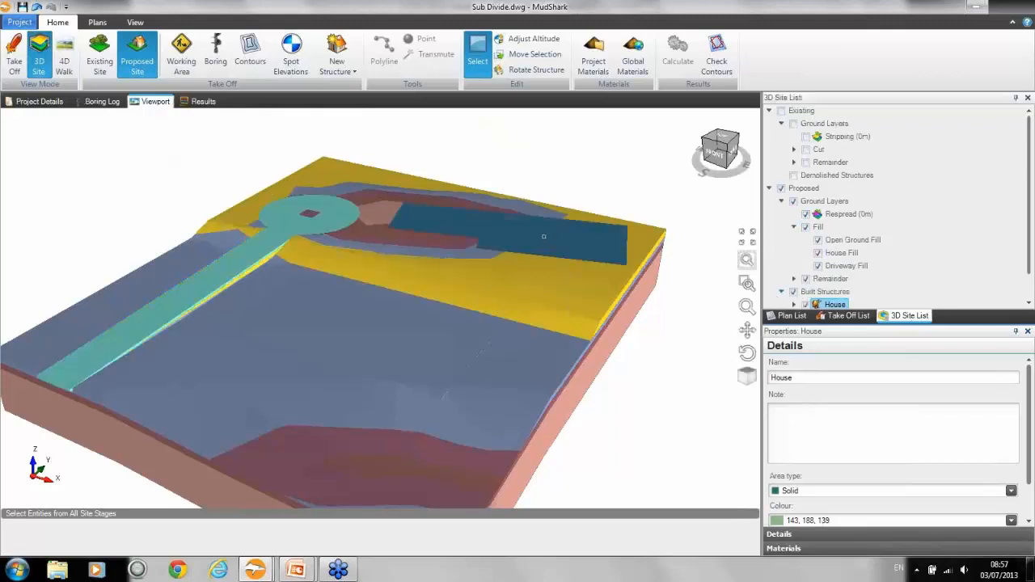
Step: Examine the house and the surrounding fill in the 3D site up close and from a slightly turned angle
scroll(544, 237, "up", 3)
scroll(544, 237, "up", 2)
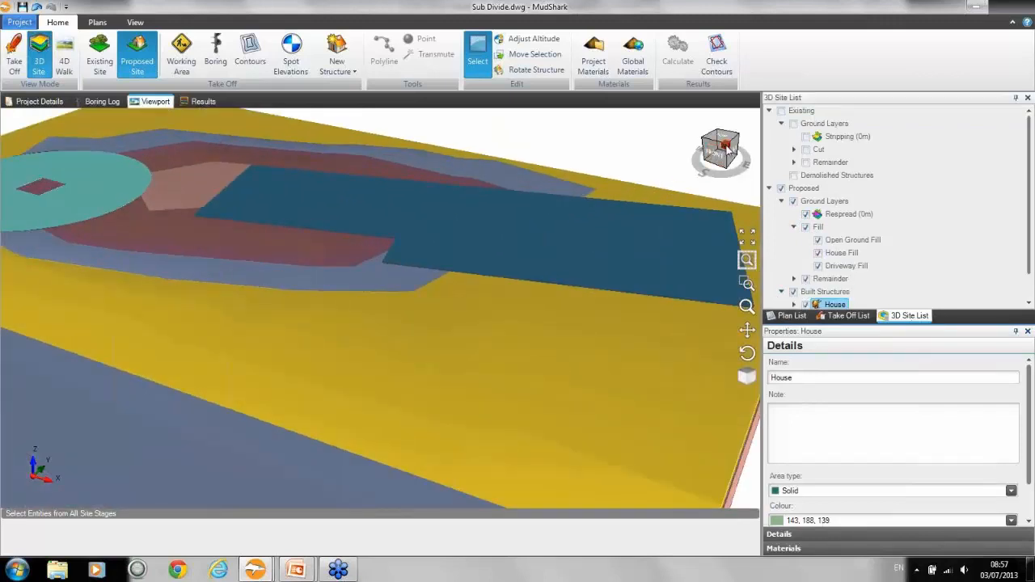
left_click_drag(722, 149, 593, 156)
middle_click_drag(574, 150, 568, 151)
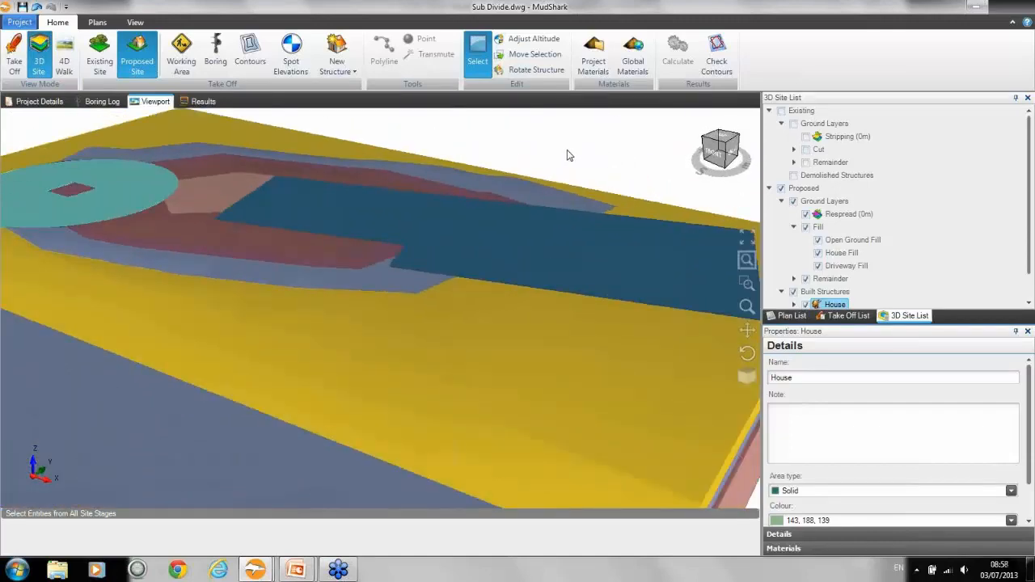
left_click(566, 152)
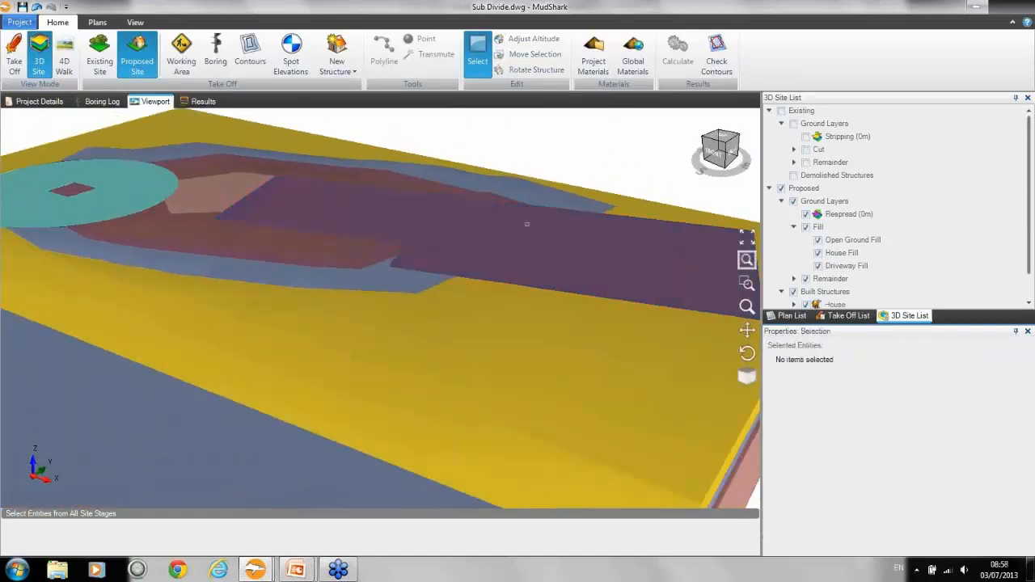
scroll(526, 238, "down", 3)
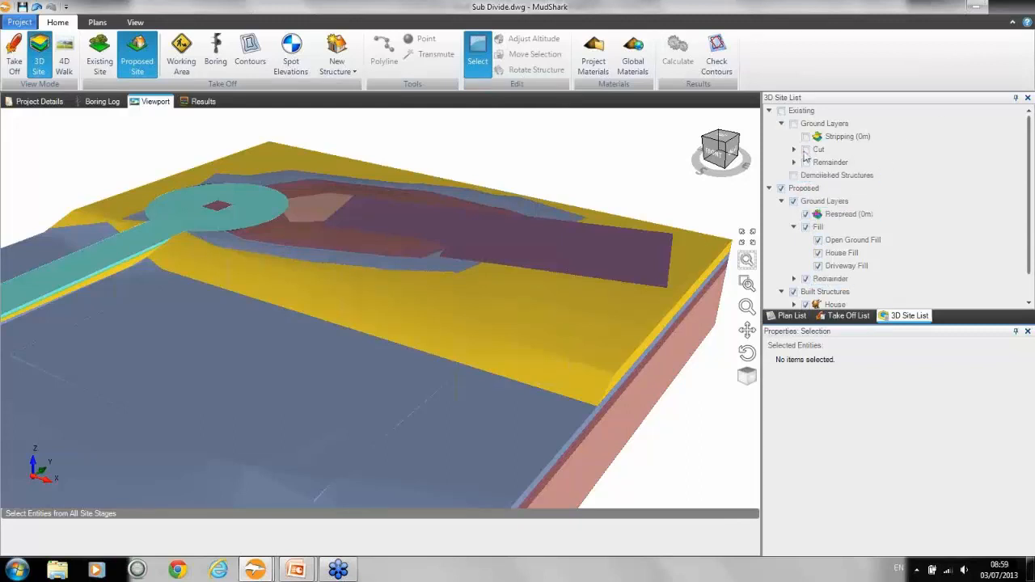
Step: Return to the Take Off view and rotate the house clockwise in three increments of 5 degrees
left_click(849, 316)
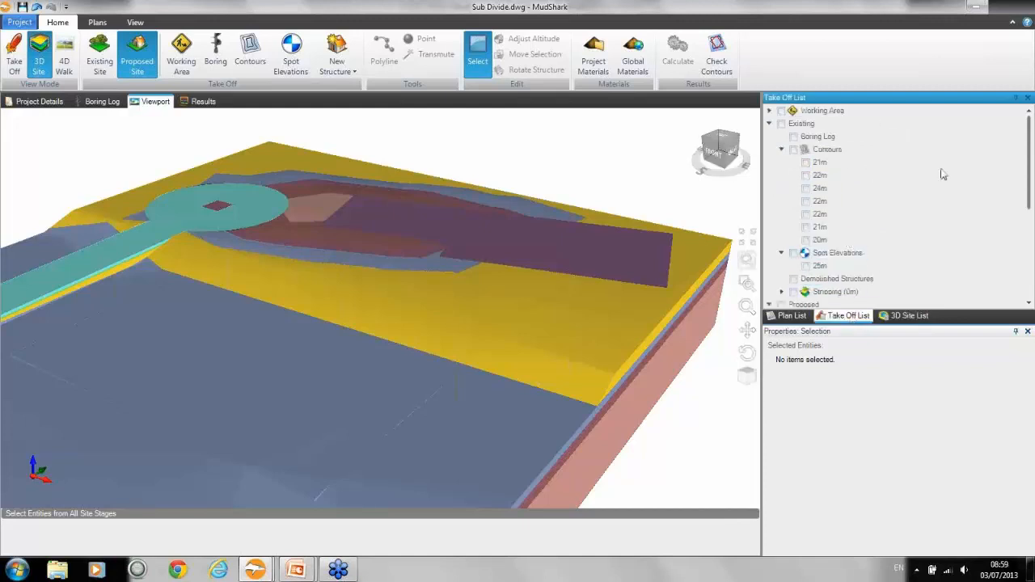
left_click_drag(1031, 207, 1033, 238)
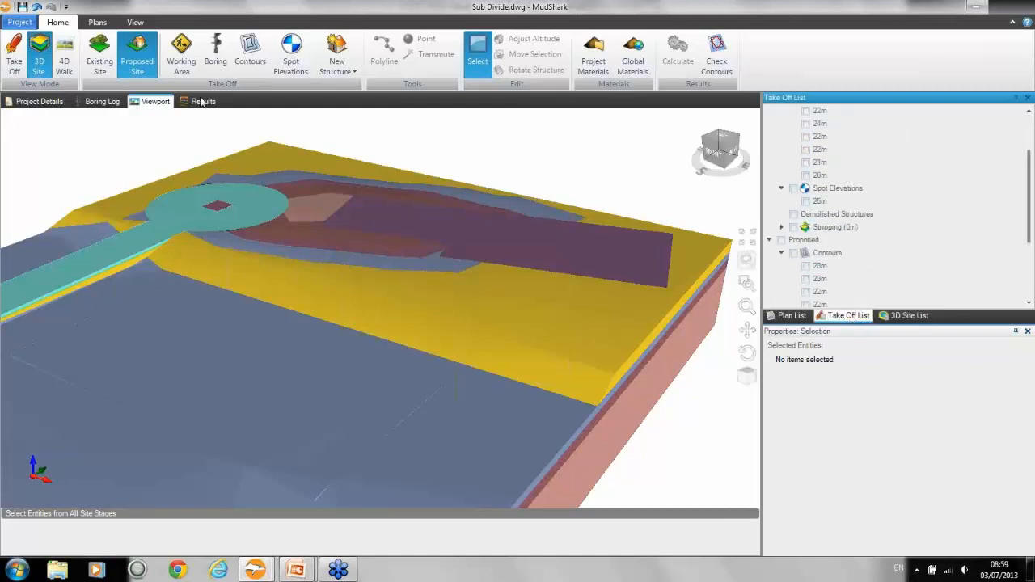
left_click(14, 57)
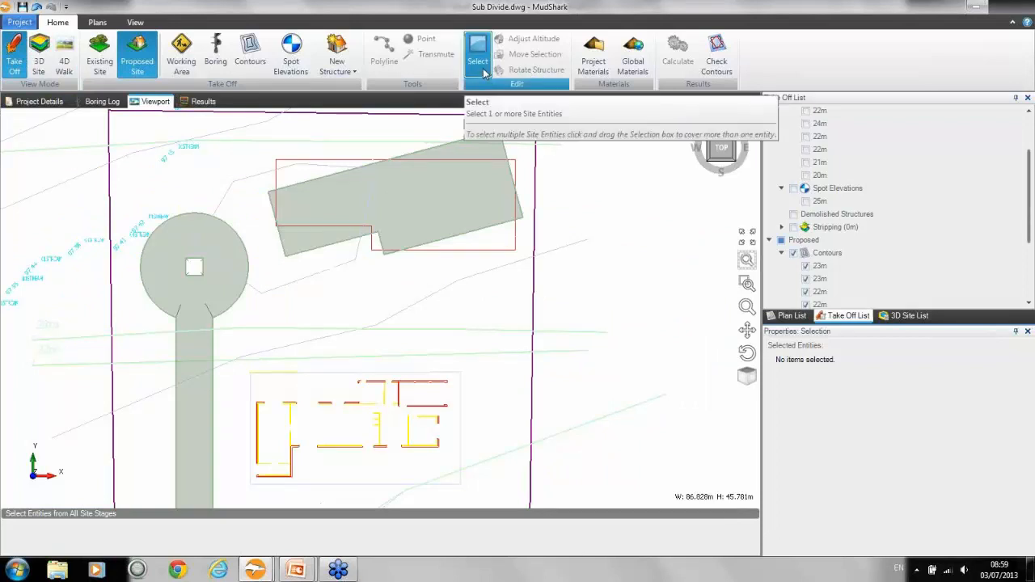
left_click(473, 175)
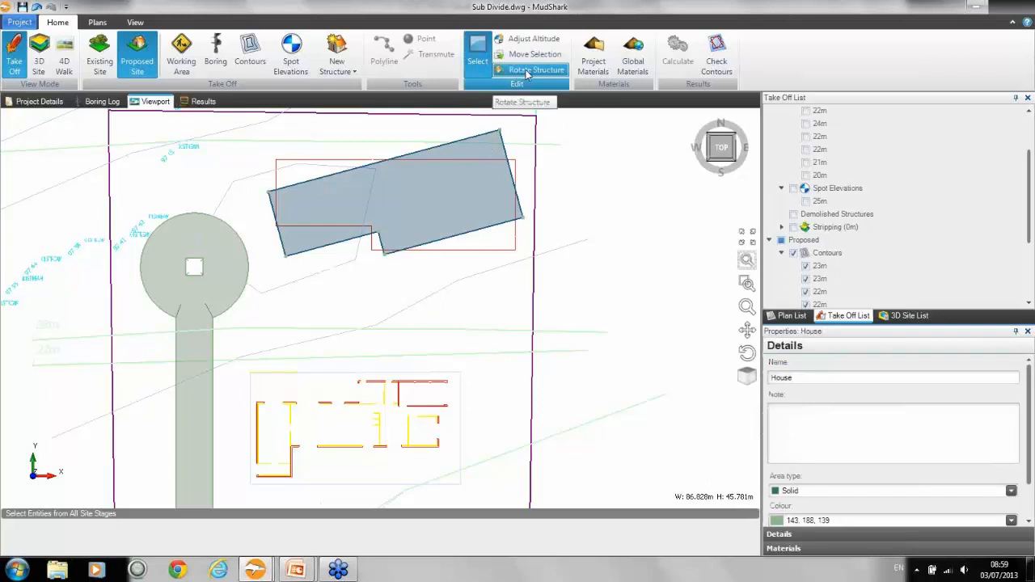
left_click(533, 69)
type("5")
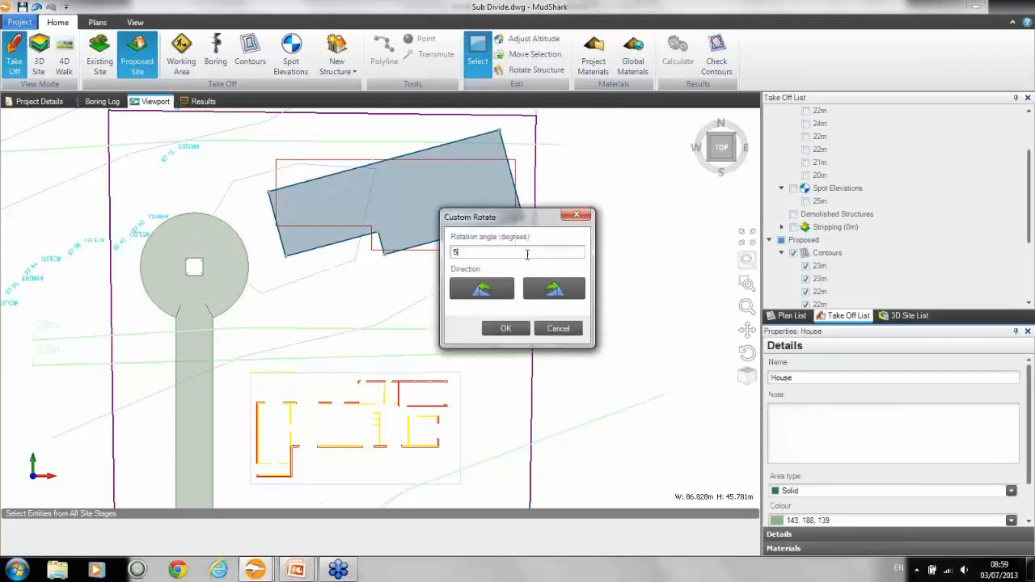
left_click(555, 289)
left_click(554, 289)
left_click(554, 290)
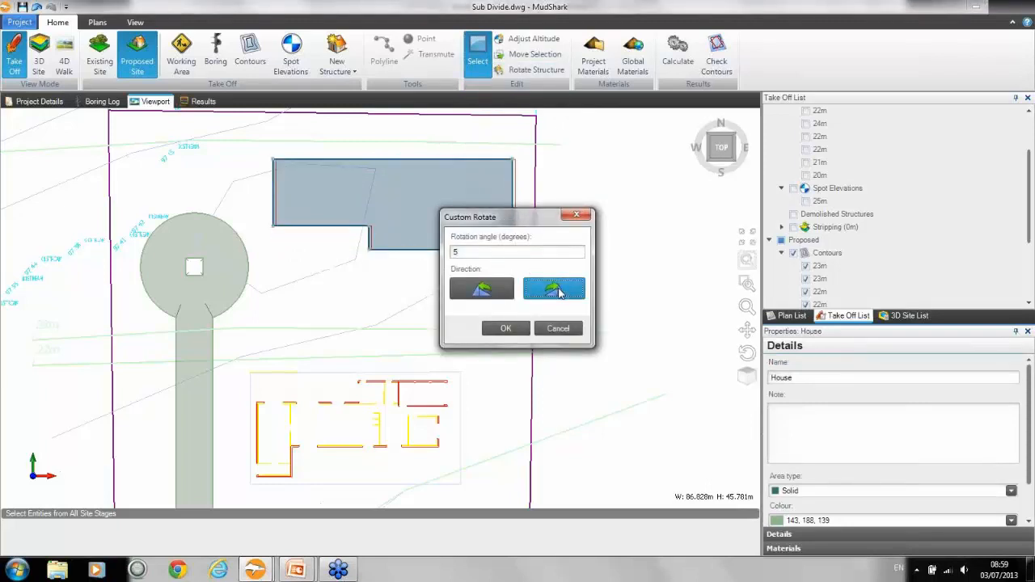
left_click(505, 328)
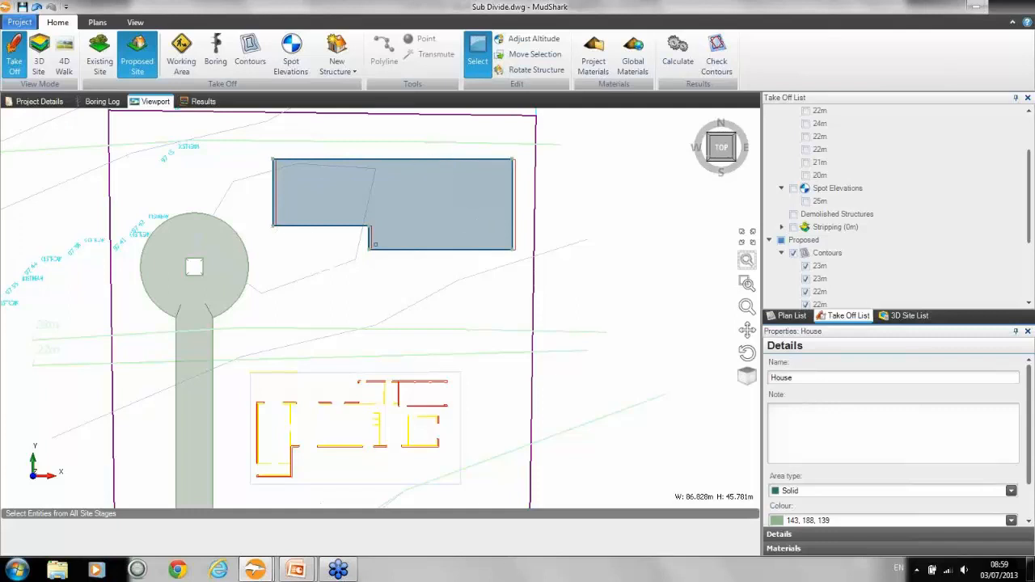
Step: Transmute the driveway's outer boundary into a new proposed contour
middle_click_drag(270, 324, 344, 232)
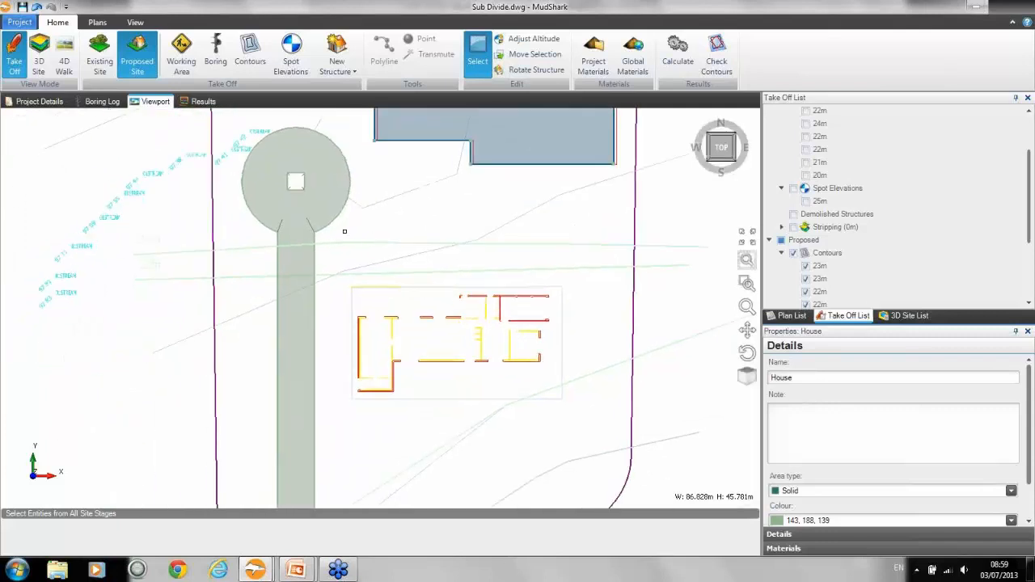
scroll(316, 248, "down", 2)
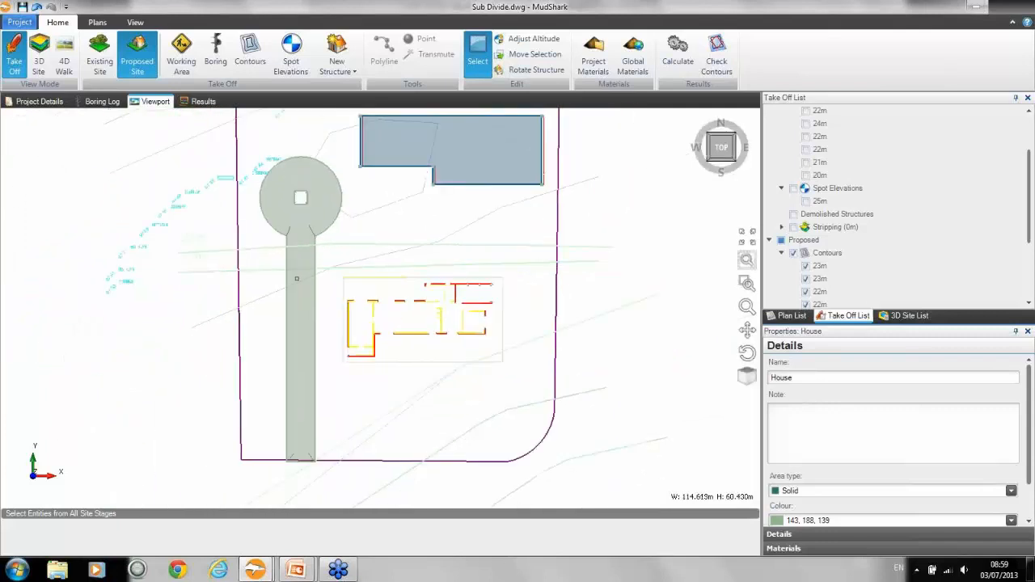
left_click(782, 253)
scroll(1026, 243, "down", 1)
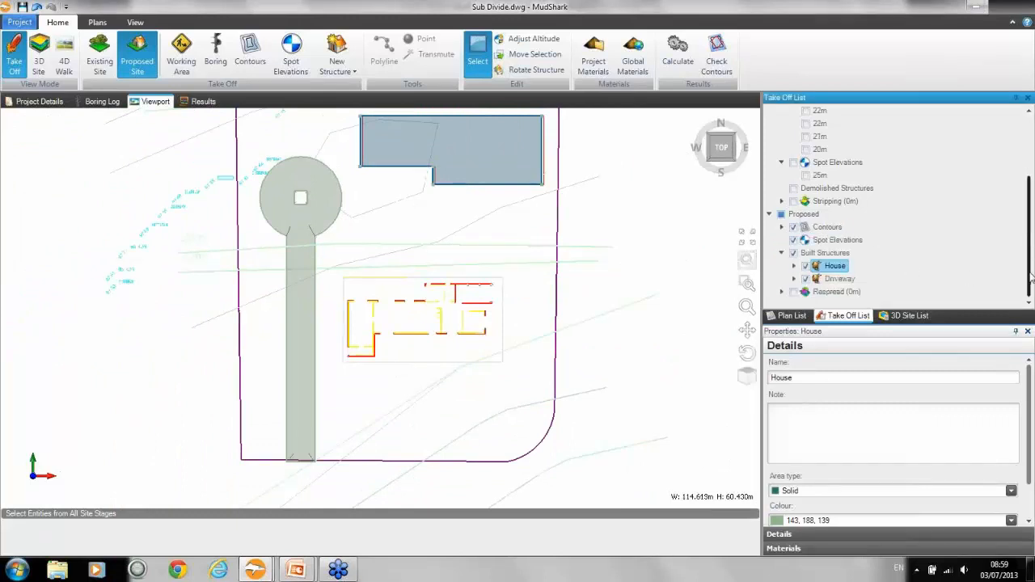
left_click(840, 278)
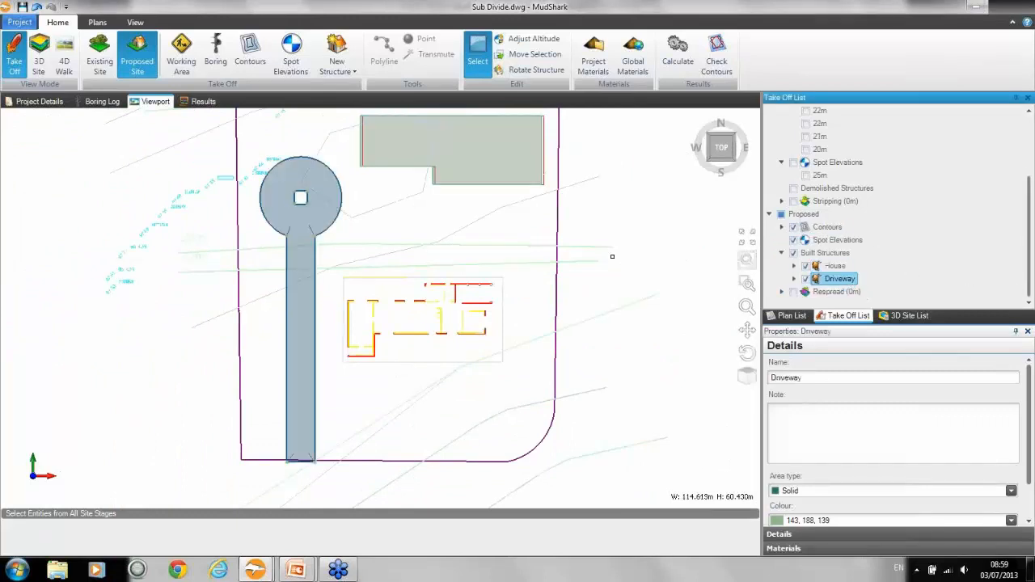
left_click(794, 279)
left_click(841, 291)
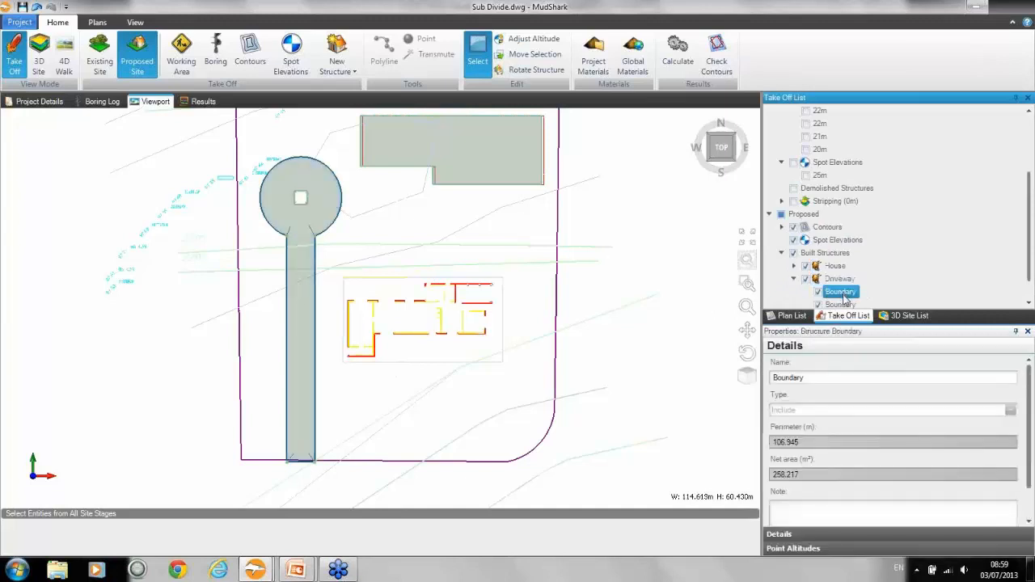
scroll(1021, 287, "down", 1)
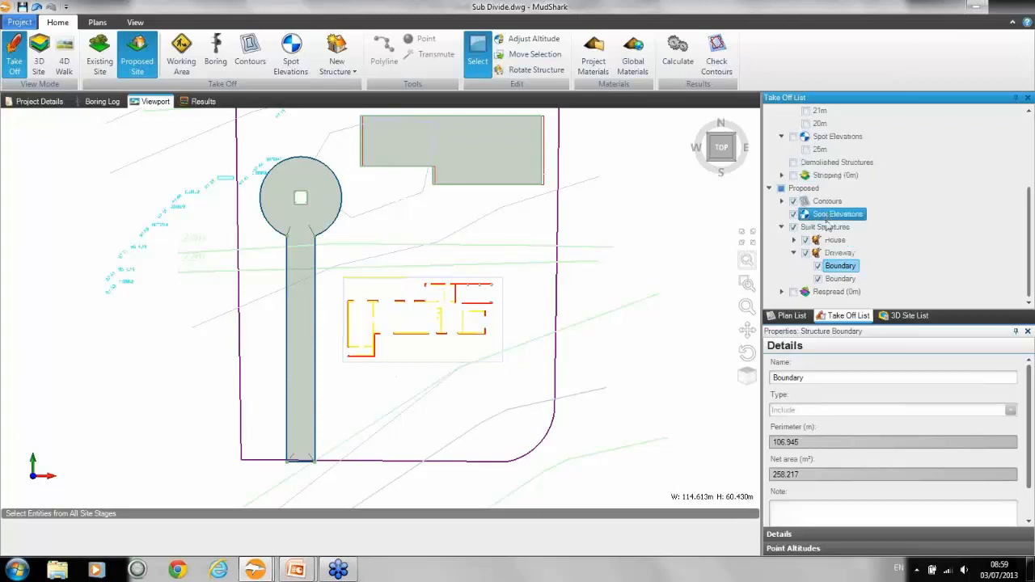
right_click(839, 271)
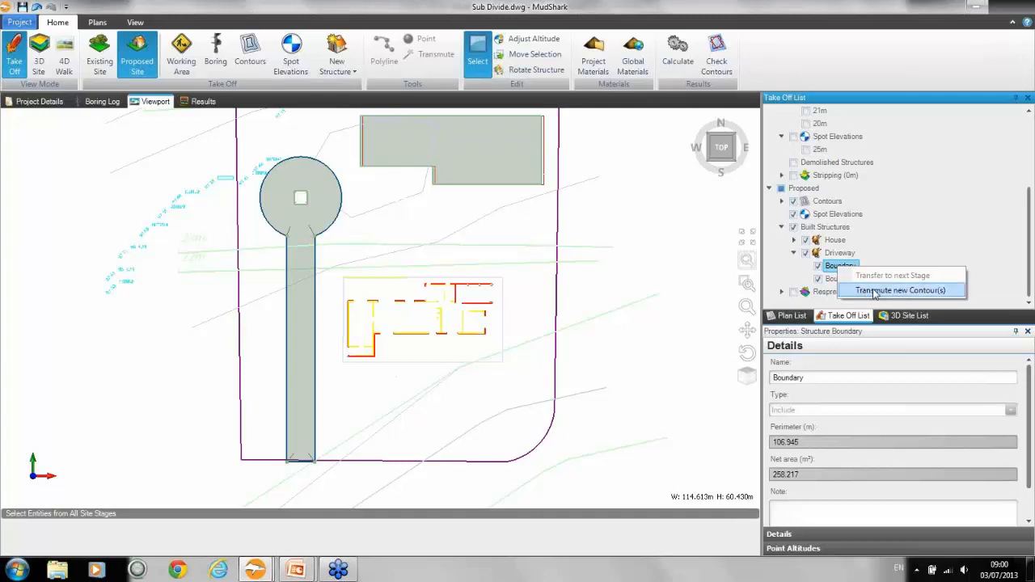
left_click(873, 291)
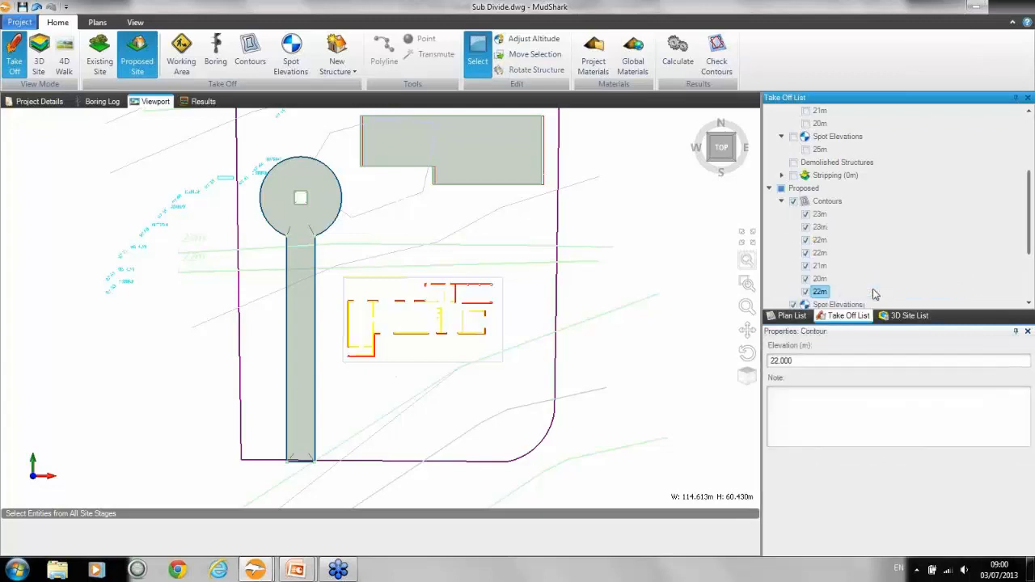
Step: Select the new contour along the driveway and hide all proposed built structures
left_click(821, 292)
left_click_drag(1030, 210, 1026, 259)
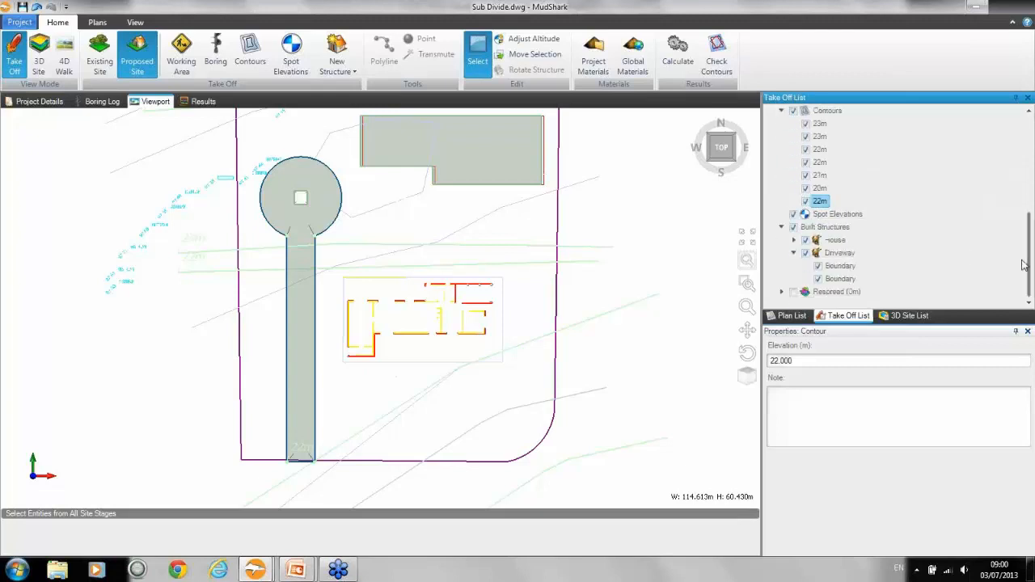
left_click(794, 227)
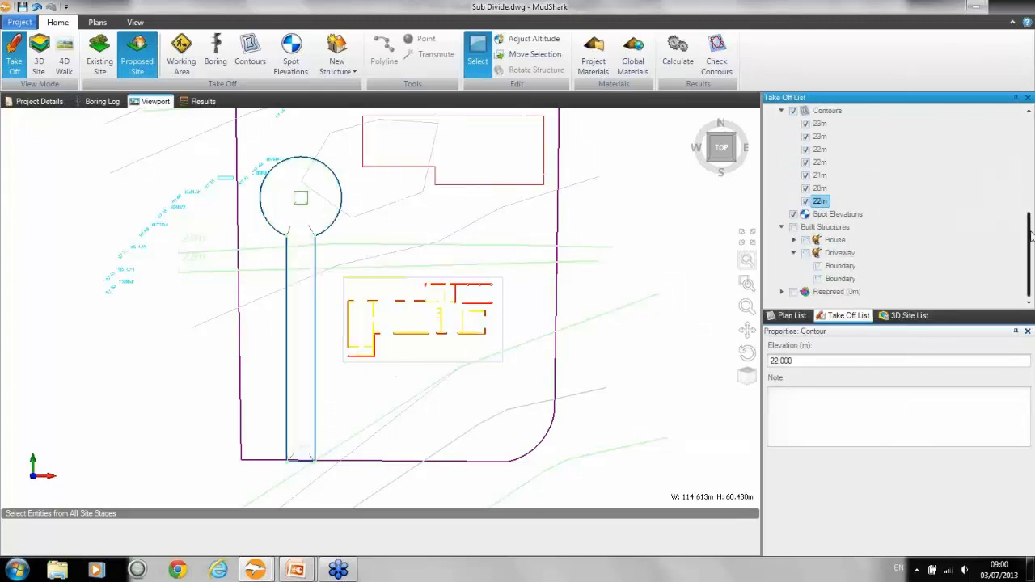
Step: Hide all proposed contours except the new 22m contour along the driveway
scroll(873, 195, "up", 1)
left_click(794, 152)
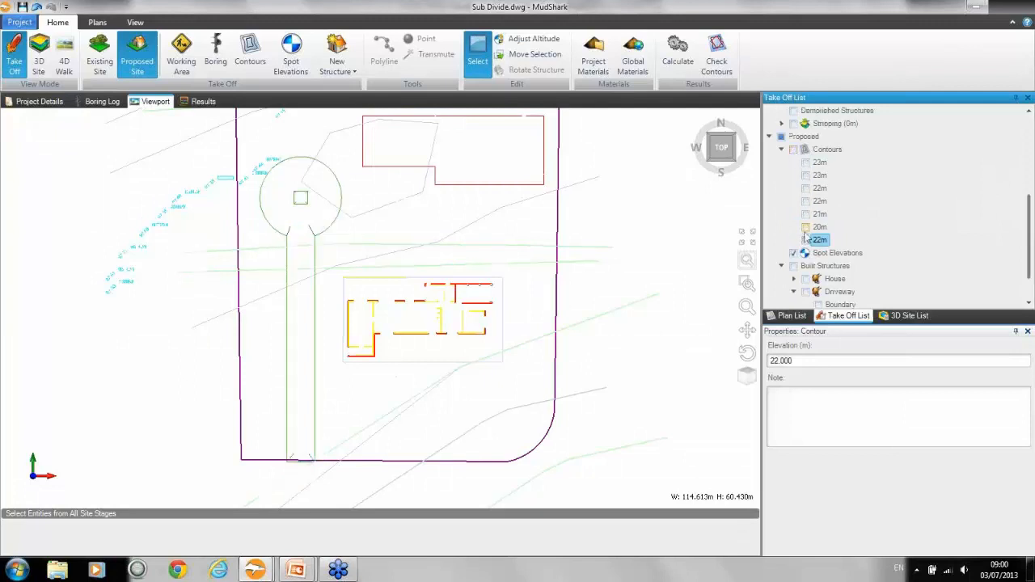
left_click(806, 240)
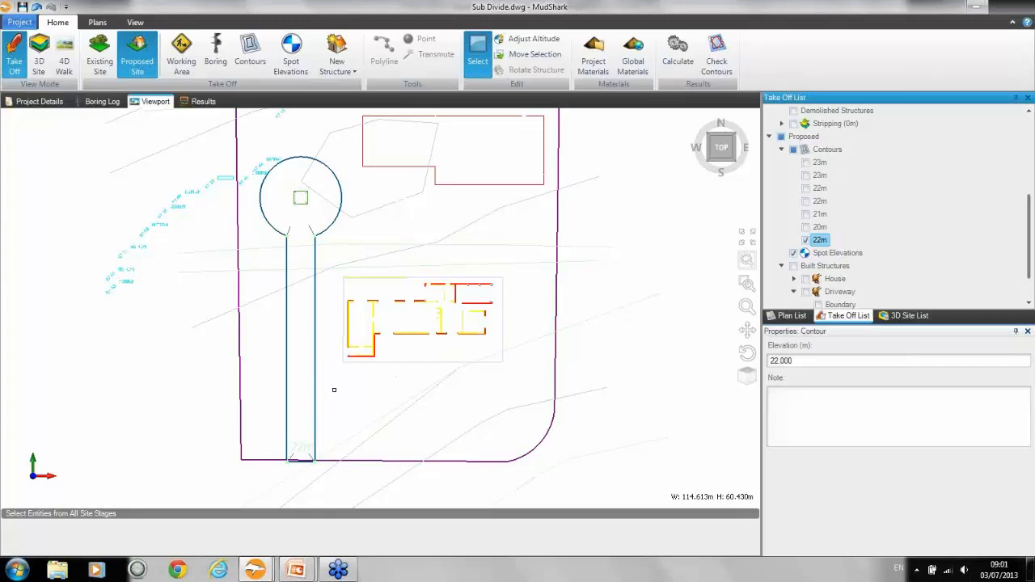
Step: Show the proposed 22m contour running just north of the house and transfer it to the next stage
left_click(821, 214, "ctrl")
left_click(820, 214, "ctrl")
left_click(820, 188, "ctrl")
left_click(822, 191)
right_click(821, 193)
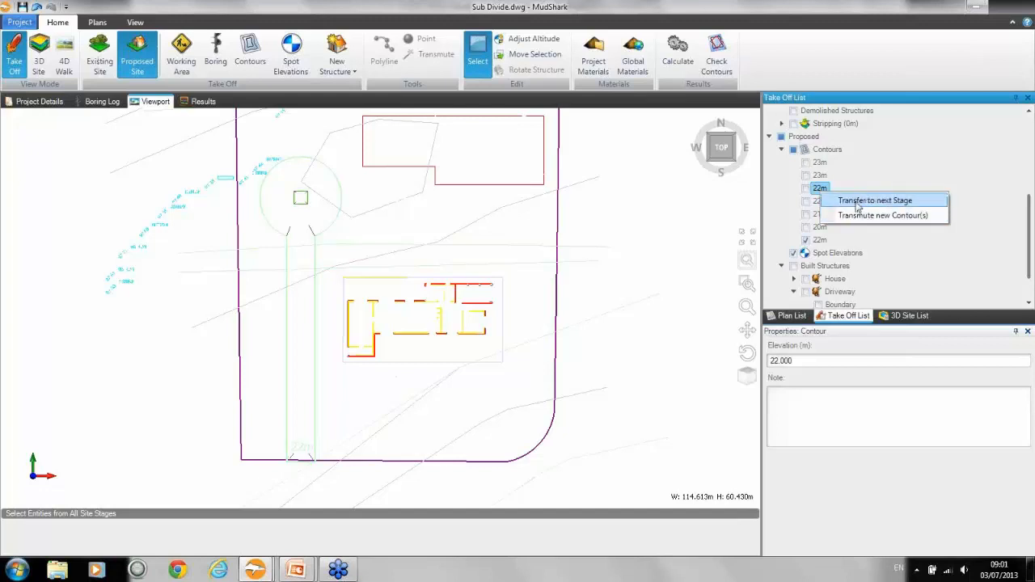
left_click(806, 189)
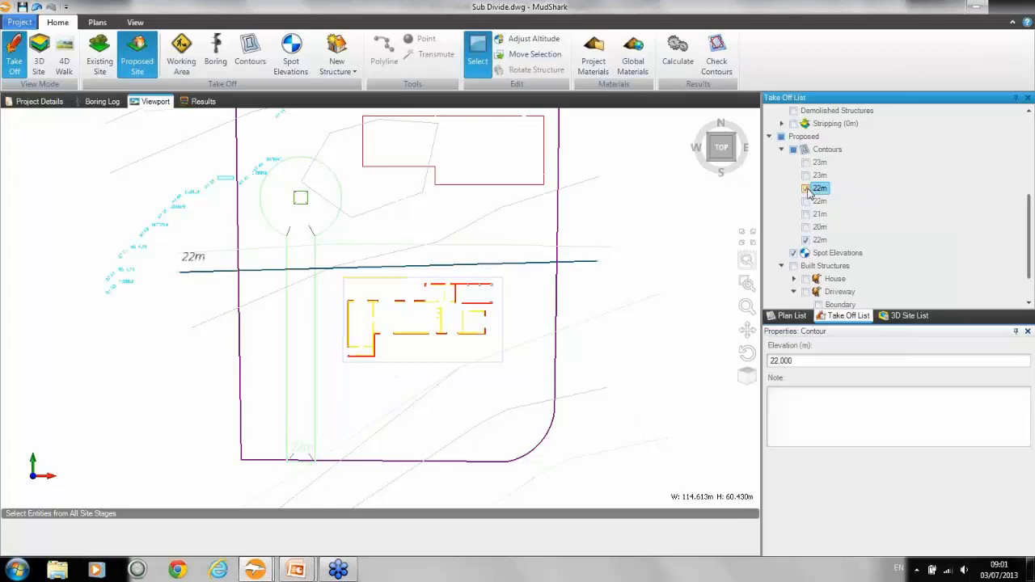
right_click(823, 191)
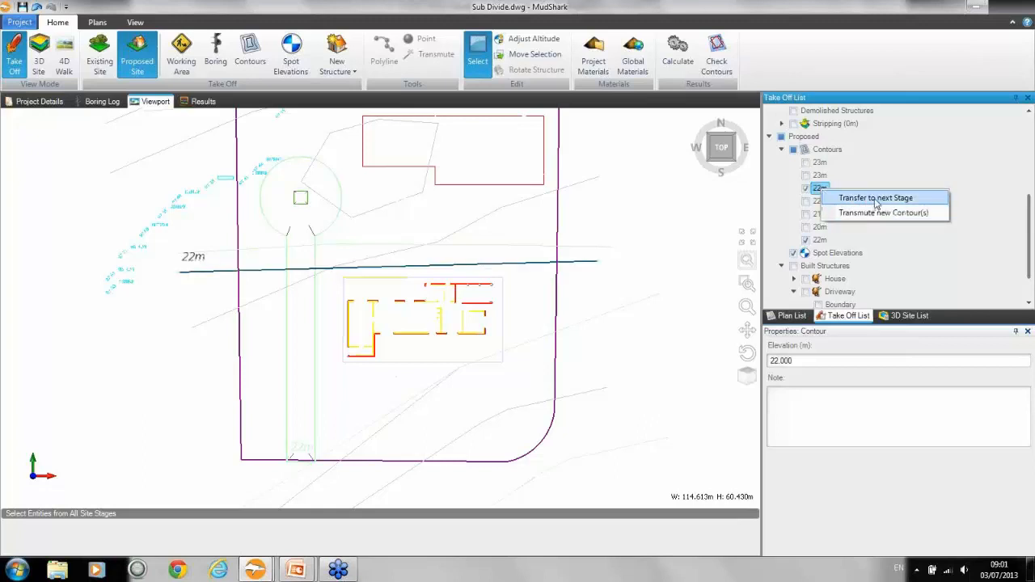
left_click(876, 199)
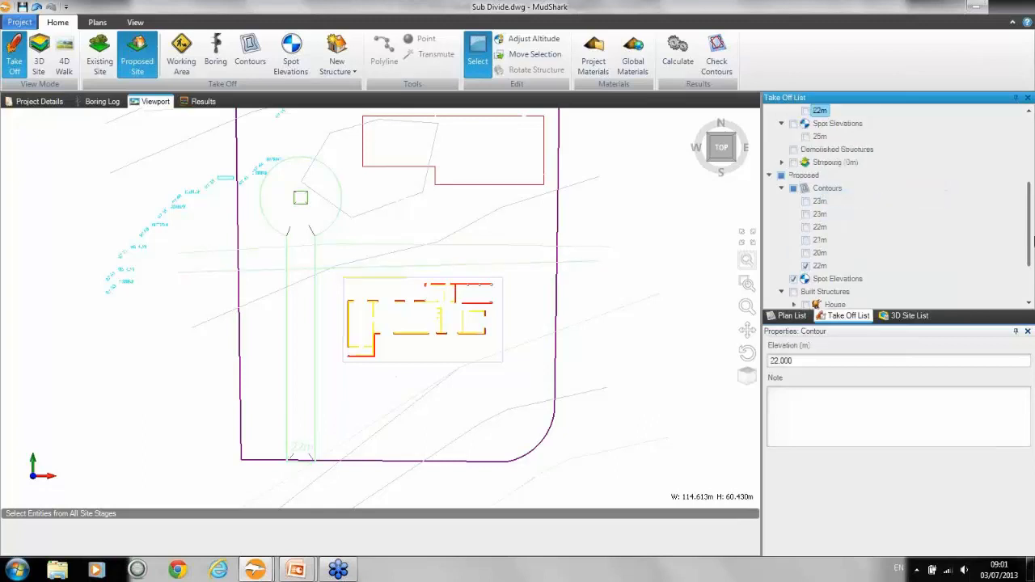
scroll(1033, 245, "up", 2)
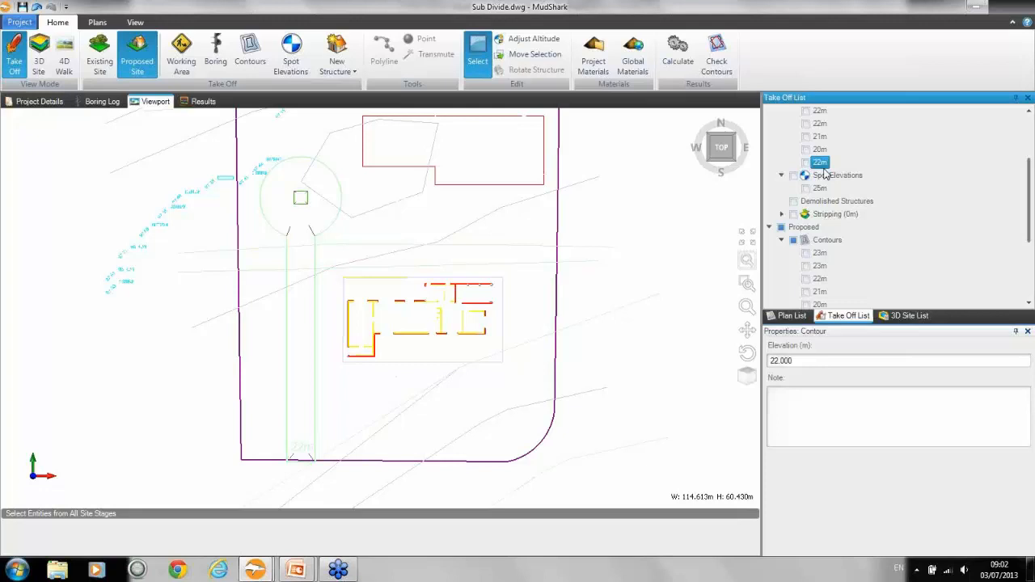
left_click(1019, 31)
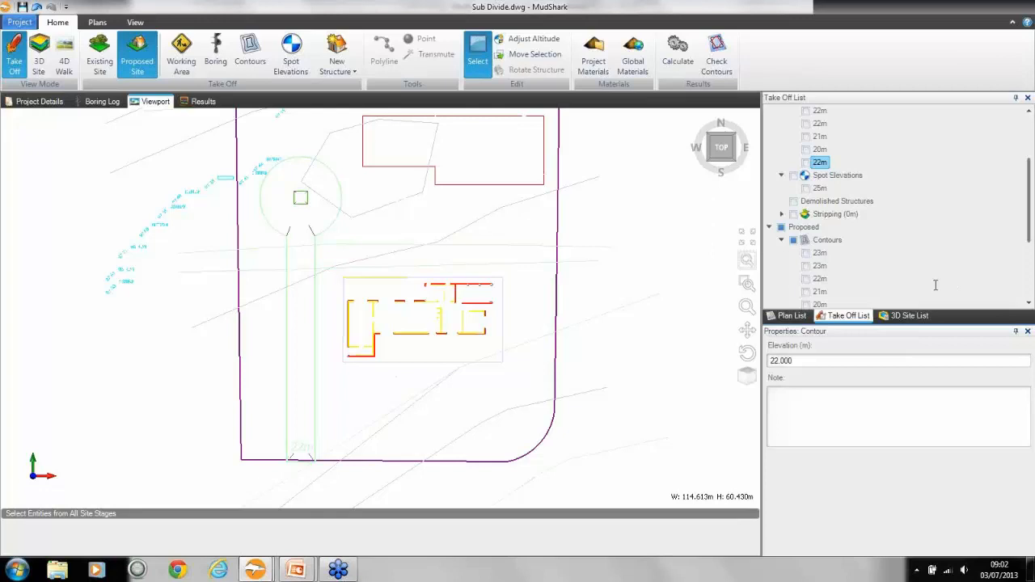